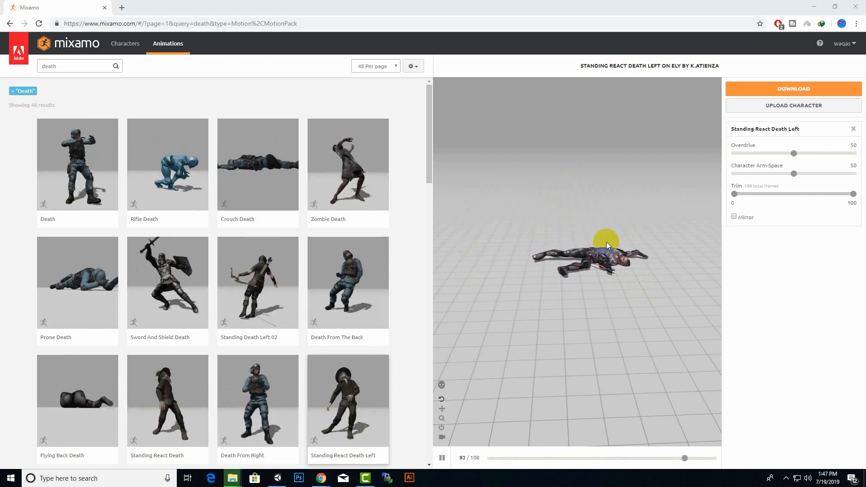
# Step: Check the death animation preview in Mixamo, switch to Unity, and inspect the player character standing on the plane in scene1
pyautogui.moveTo(613, 250); pyautogui.dragTo(581, 258)
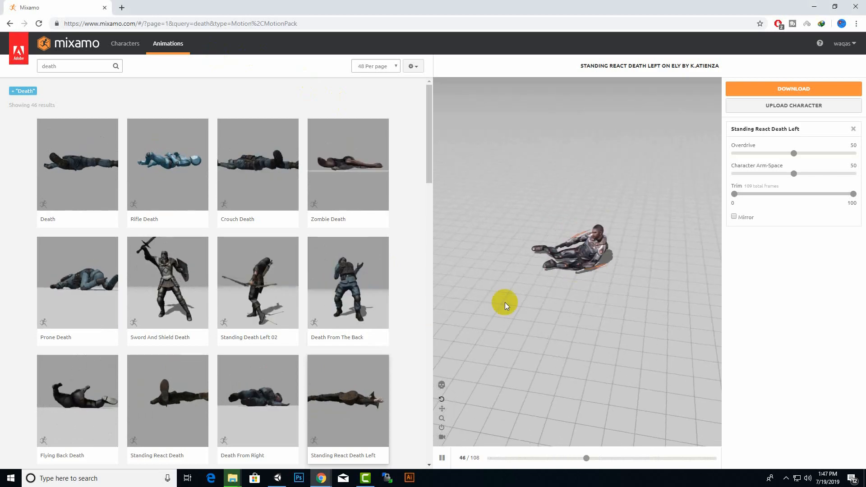
pyautogui.click(276, 479)
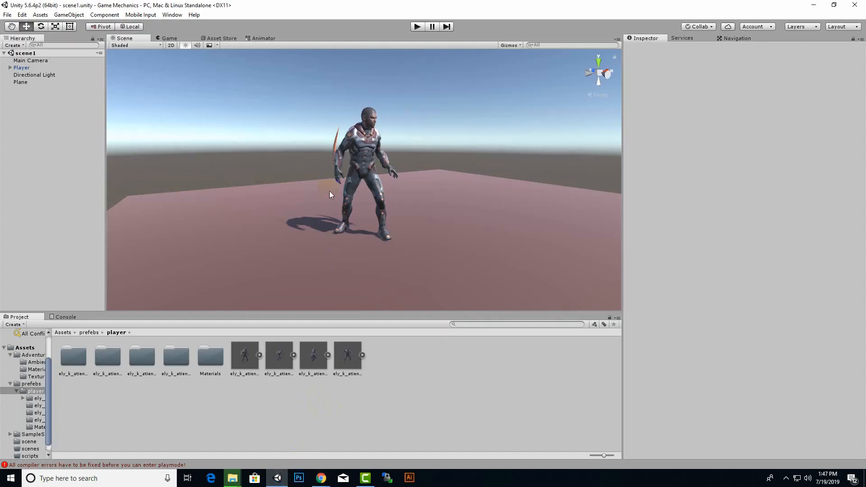
pyautogui.scroll(-3, 329, 191)
pyautogui.moveTo(322, 281); pyautogui.dragTo(289, 256, button='middle')
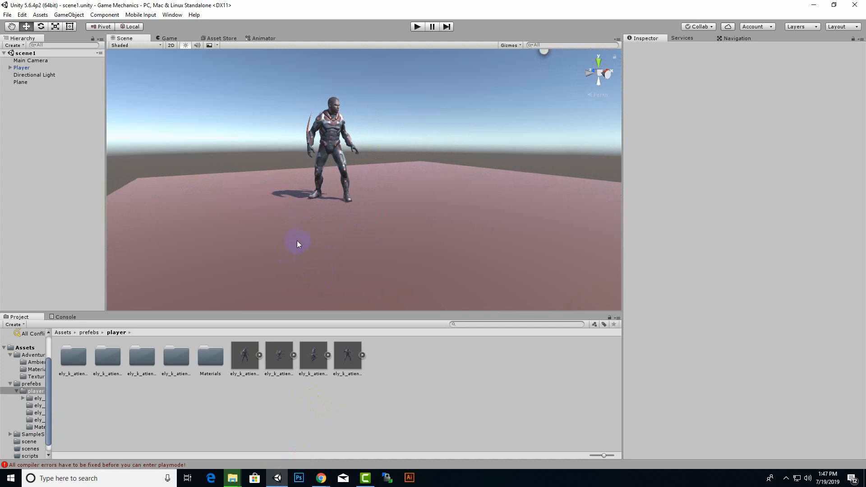
pyautogui.keyDown('alt'); pyautogui.moveTo(297, 240); pyautogui.dragTo(327, 201); pyautogui.keyUp('alt')
pyautogui.moveTo(327, 201); pyautogui.dragTo(353, 180, button='middle')
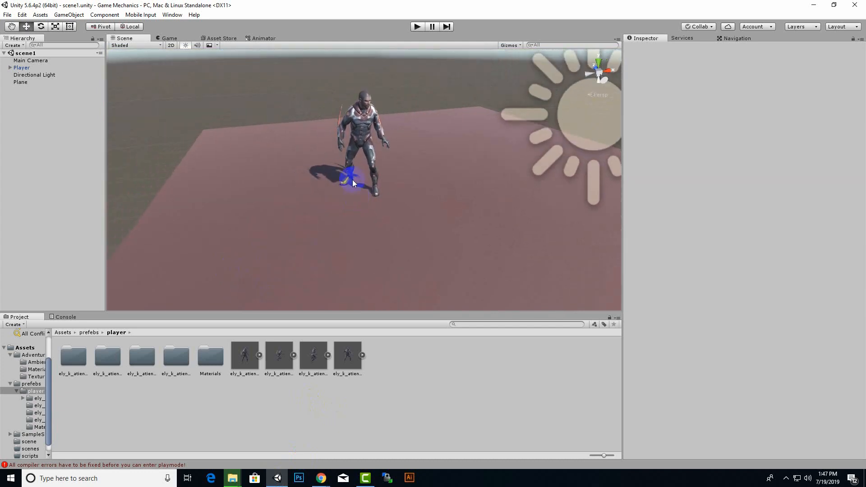
pyautogui.click(354, 131)
pyautogui.click(294, 224)
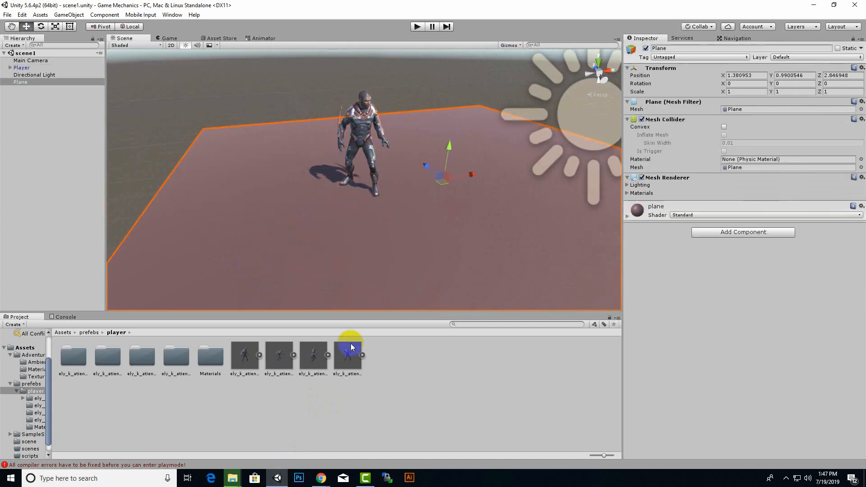
# Step: Review the import settings of the Idle, Jump, Standing React Death Left and remaining character animation files, including their Loop Time options
pyautogui.click(351, 352)
pyautogui.click(313, 355)
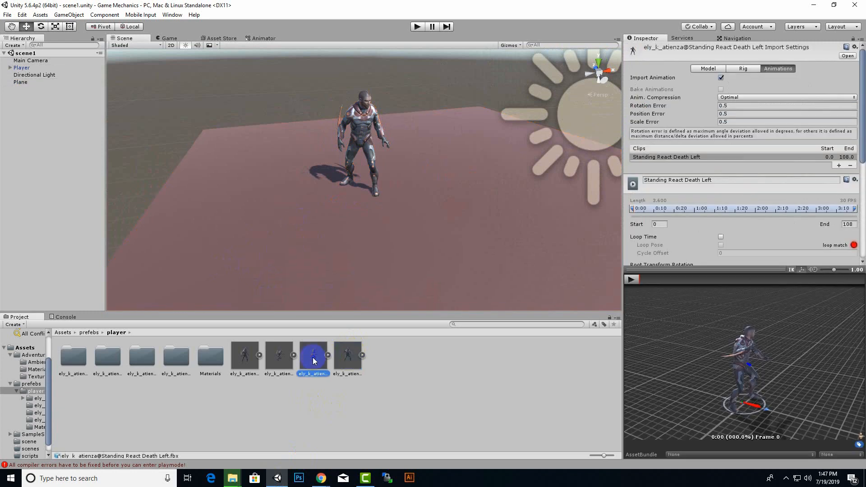
pyautogui.click(280, 355)
pyautogui.click(432, 372)
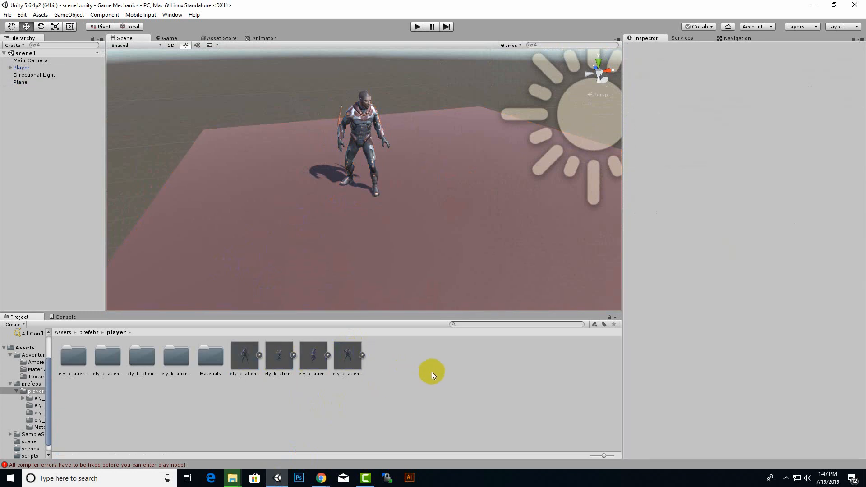
pyautogui.click(240, 389)
pyautogui.click(241, 355)
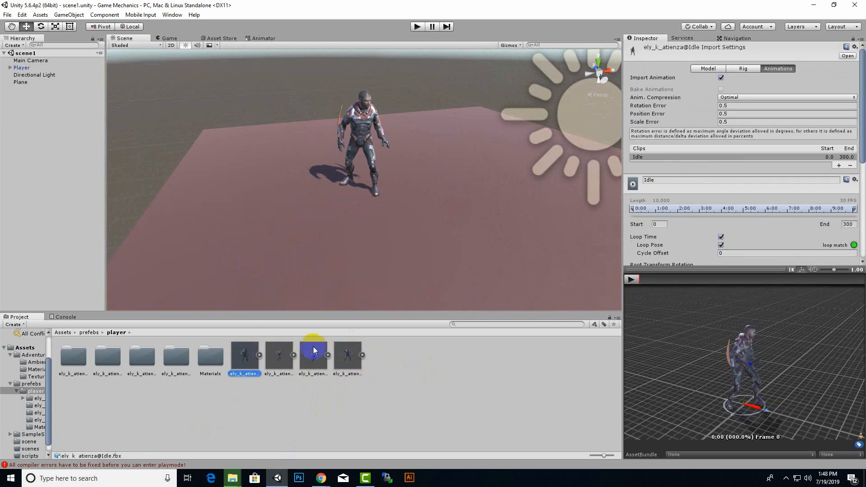
pyautogui.scroll(-3, 698, 215)
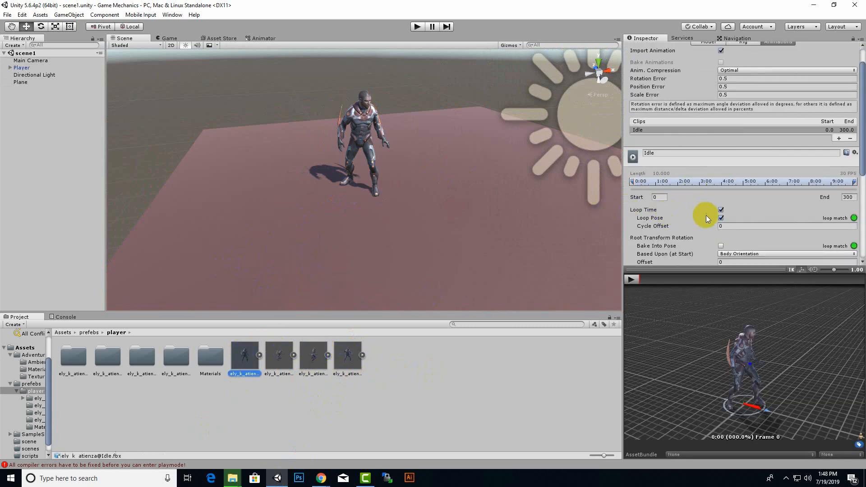
pyautogui.click(279, 355)
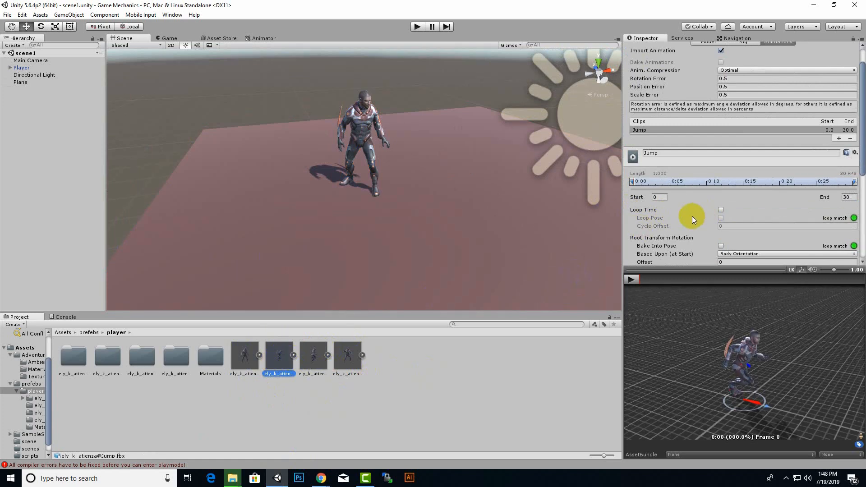
pyautogui.click(315, 355)
pyautogui.click(350, 357)
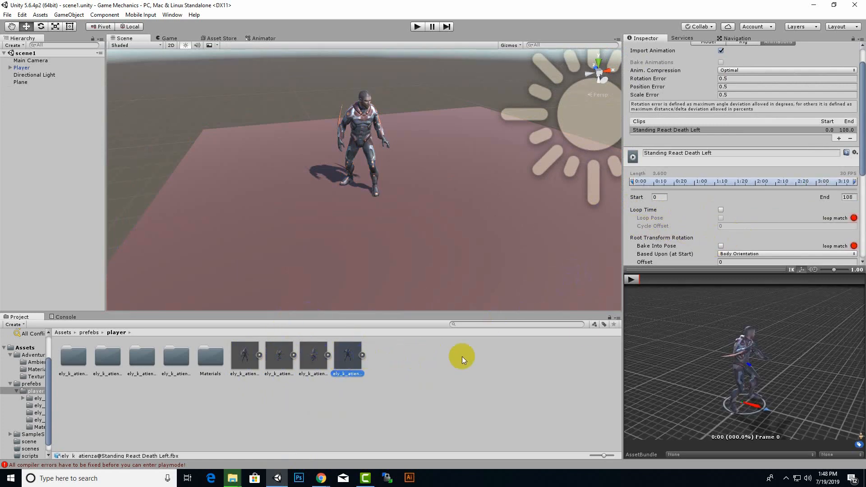
# Step: Remove the missing script component from the Player object
pyautogui.moveTo(422, 265); pyautogui.dragTo(434, 229, button='middle')
pyautogui.scroll(2, 378, 206)
pyautogui.moveTo(404, 121); pyautogui.dragTo(449, 226, button='middle')
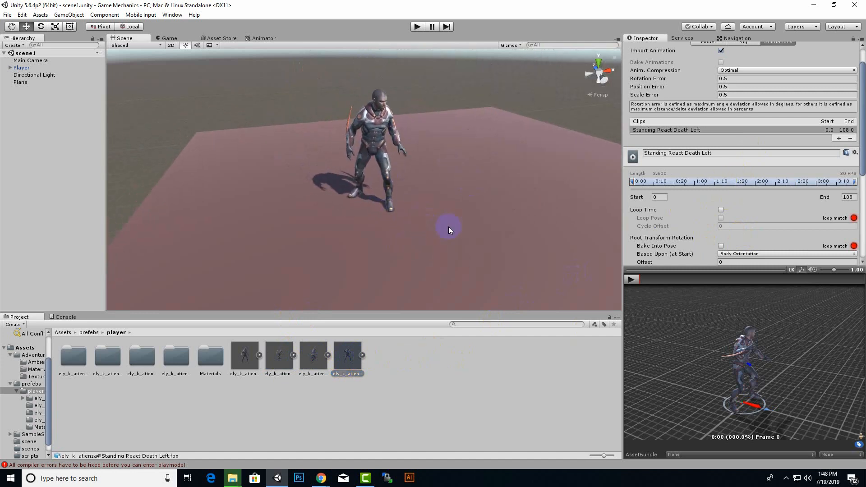
pyautogui.click(407, 371)
pyautogui.click(26, 69)
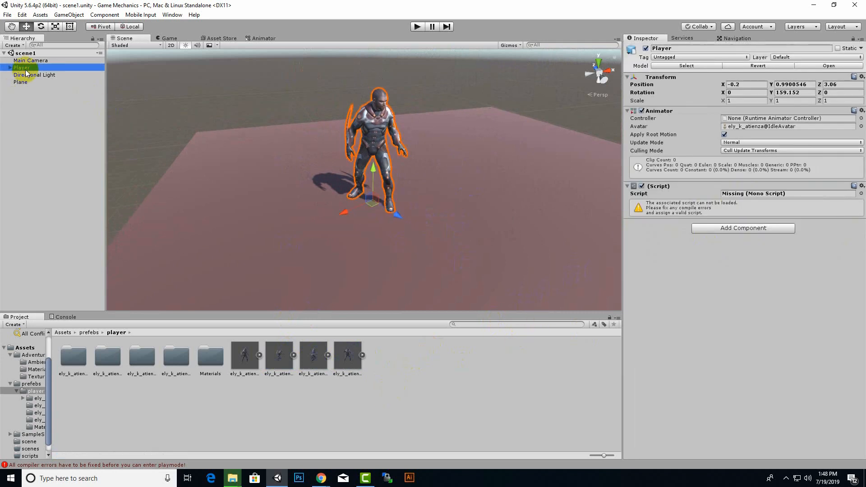
pyautogui.click(862, 186)
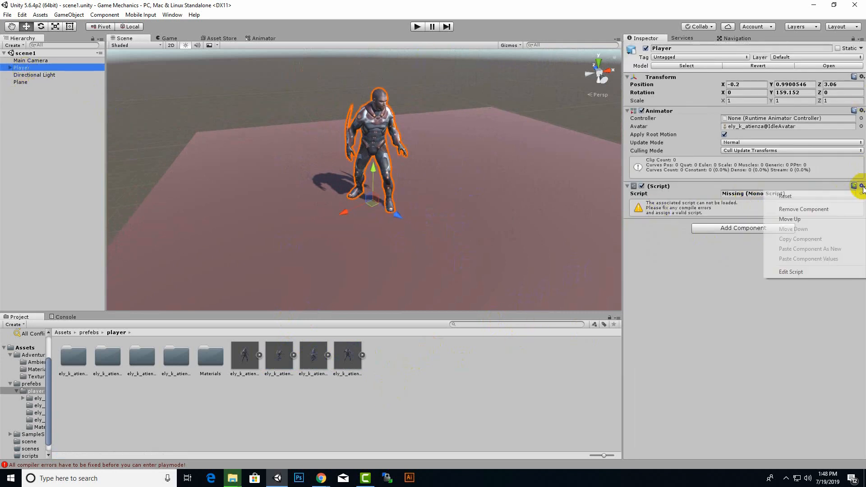
pyautogui.click(835, 209)
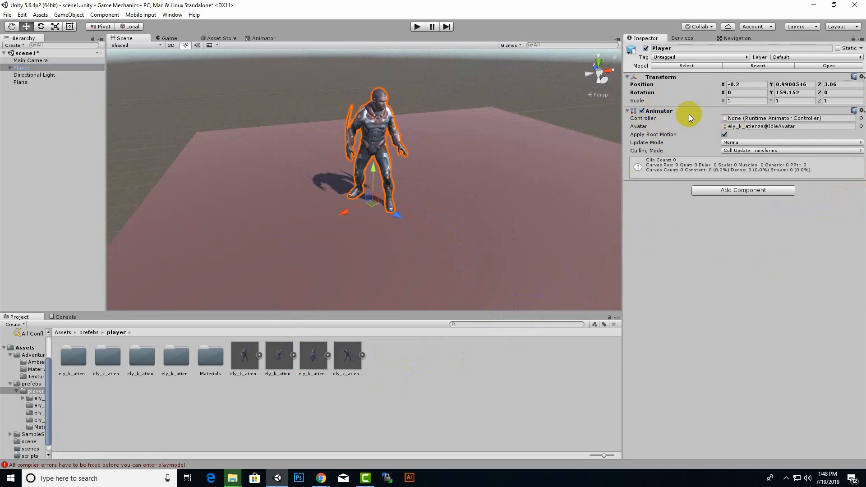
# Step: Create an Animator Controller named playercont in the prefebs/player folder
pyautogui.moveTo(689, 135)
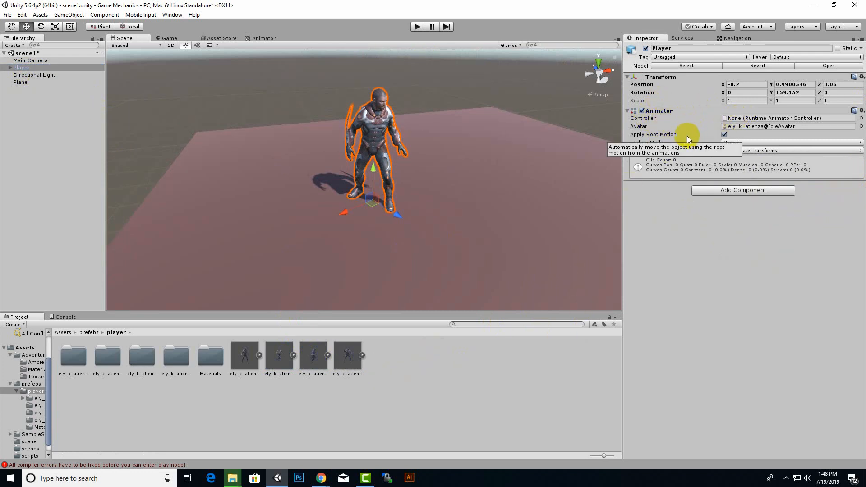
pyautogui.rightClick(450, 365)
pyautogui.moveTo(522, 202)
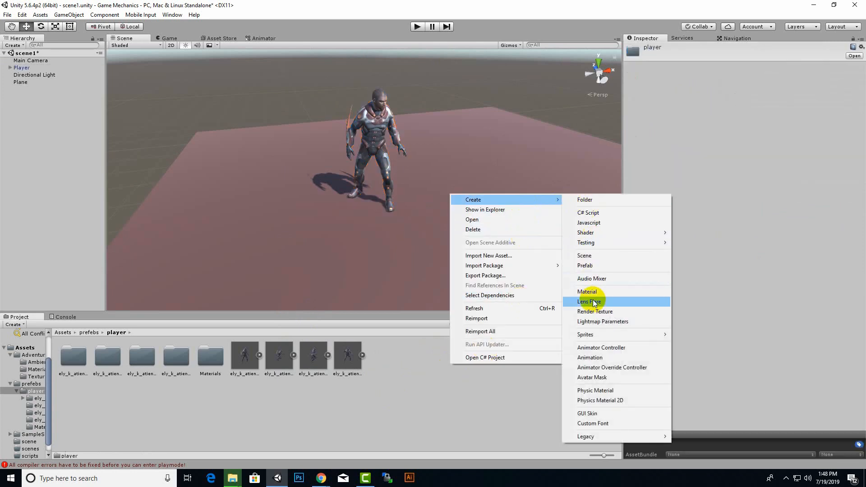
pyautogui.click(595, 347)
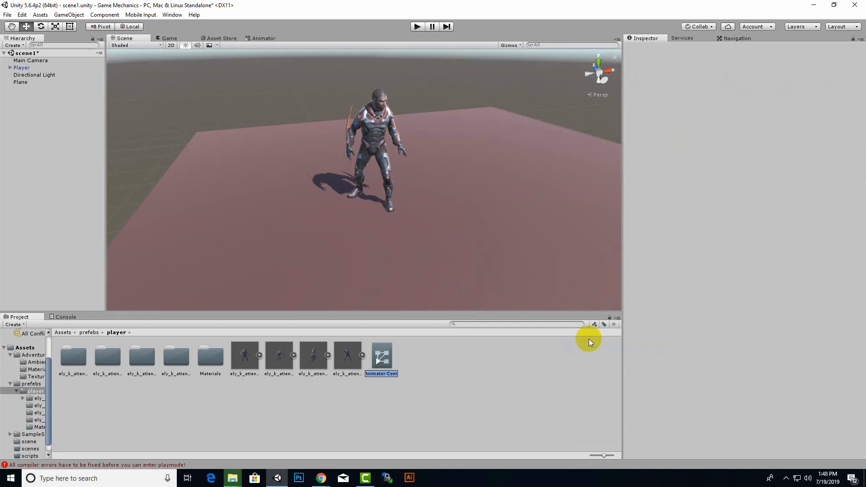
pyautogui.write('playercont')
pyautogui.hotkey('alt', 'Tab')
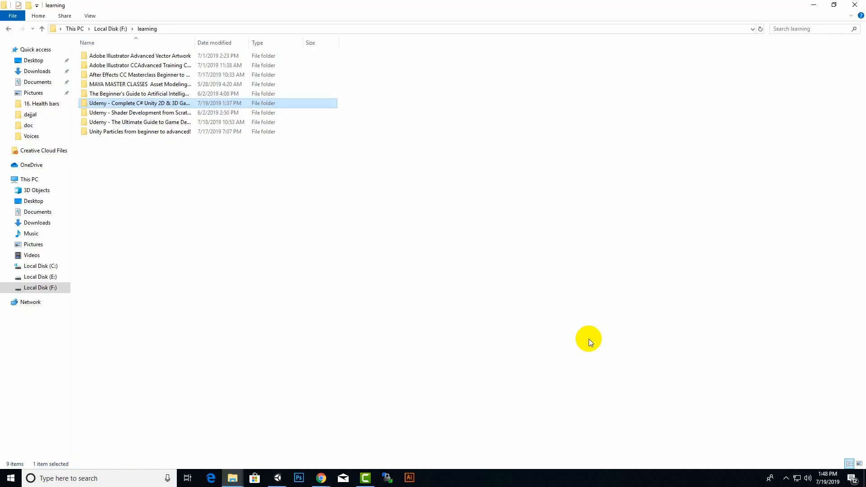
pyautogui.click(277, 478)
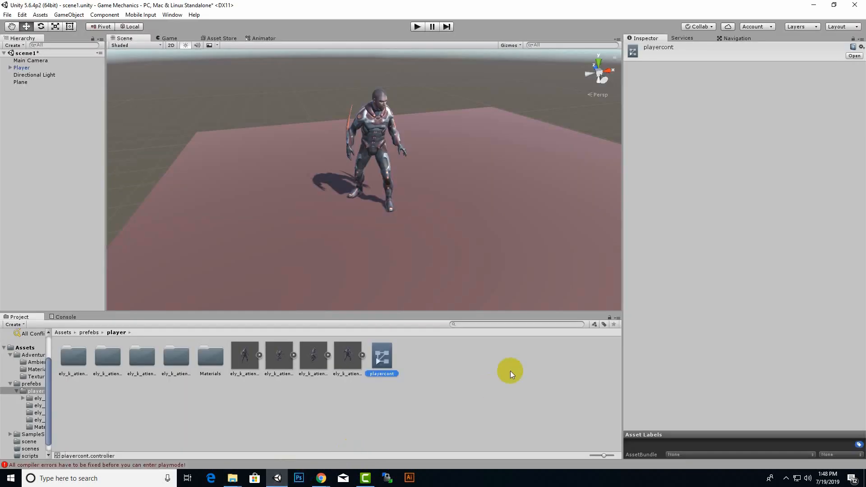
# Step: Open the playercont controller and add the Idle clip to its Base Layer as the default state
pyautogui.doubleClick(385, 356)
pyautogui.moveTo(343, 202); pyautogui.dragTo(355, 216, button='middle')
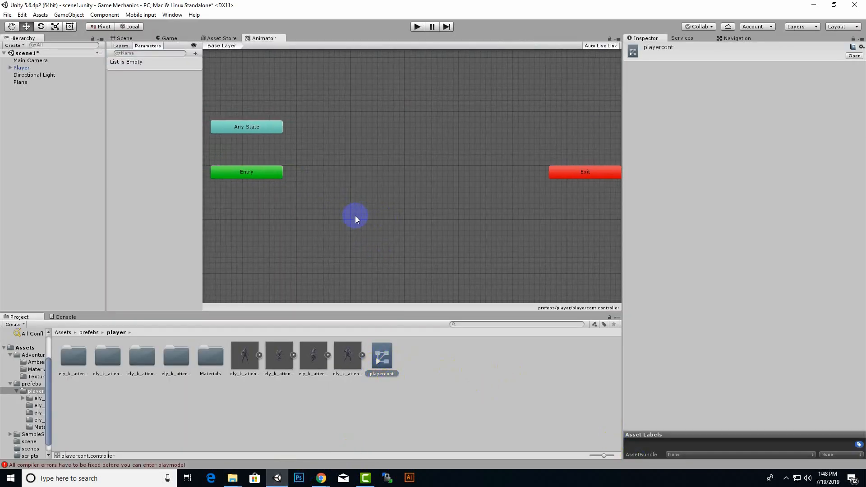
pyautogui.moveTo(369, 92); pyautogui.dragTo(356, 123, button='middle')
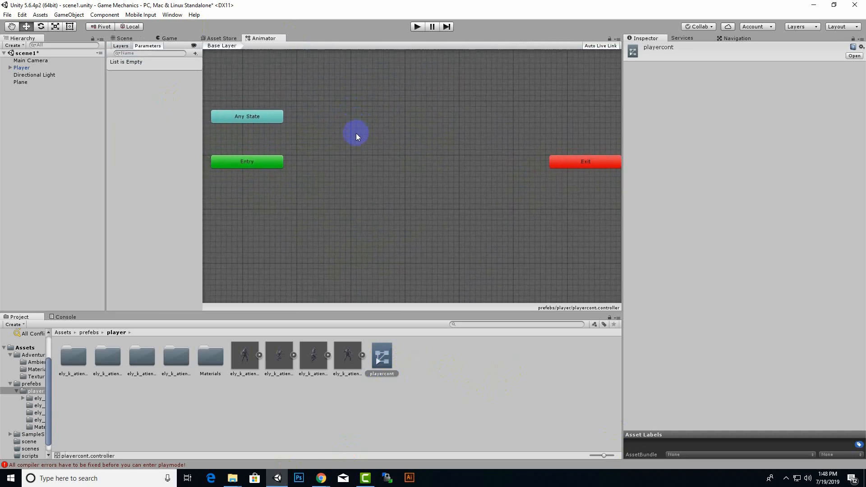
pyautogui.click(260, 355)
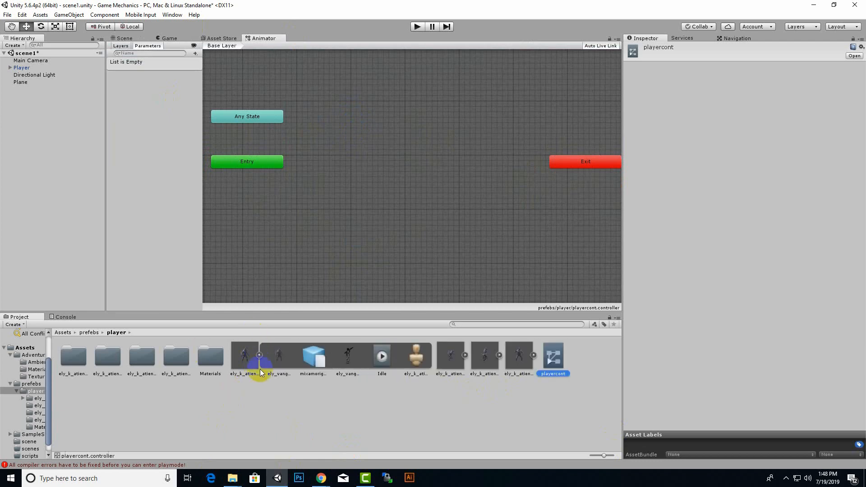
pyautogui.moveTo(382, 357); pyautogui.dragTo(383, 116)
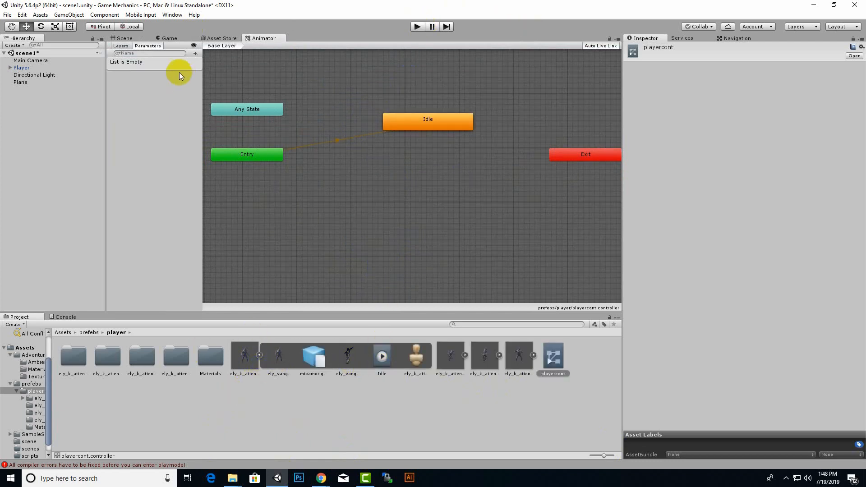
# Step: Assign playercont as the controller of the Player object's Animator component
pyautogui.click(124, 39)
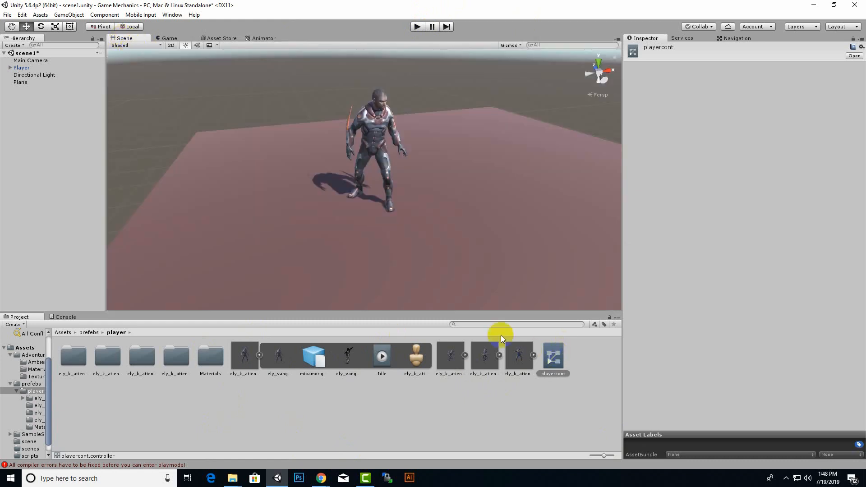
pyautogui.click(21, 67)
pyautogui.click(557, 354)
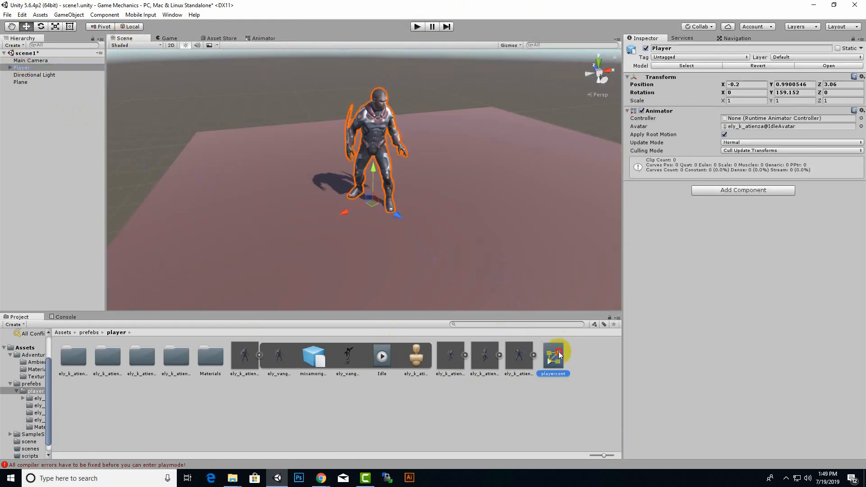
pyautogui.moveTo(559, 352); pyautogui.dragTo(735, 119)
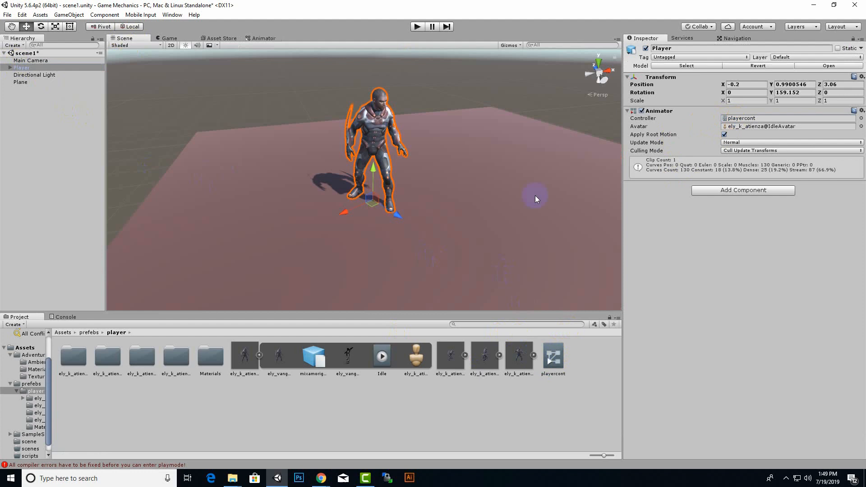
# Step: Play the scene, view the character's idle animation at 2x game view scale, and stop playback
pyautogui.click(417, 26)
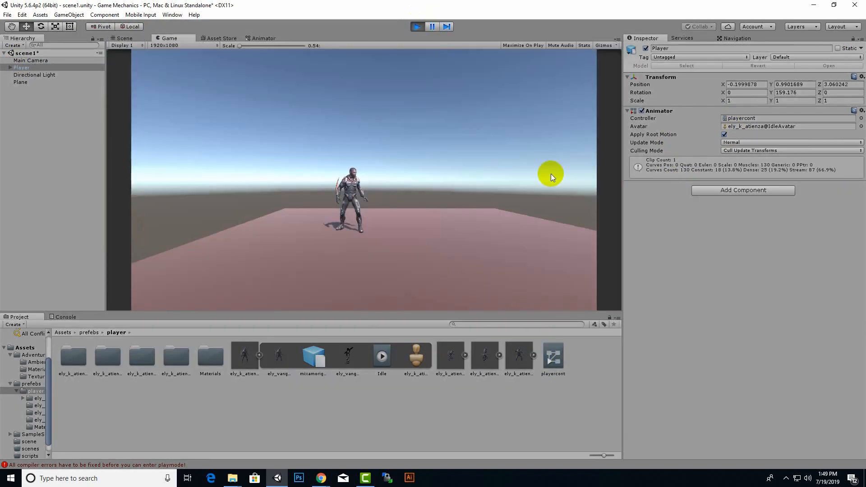
pyautogui.moveTo(244, 53); pyautogui.dragTo(277, 55)
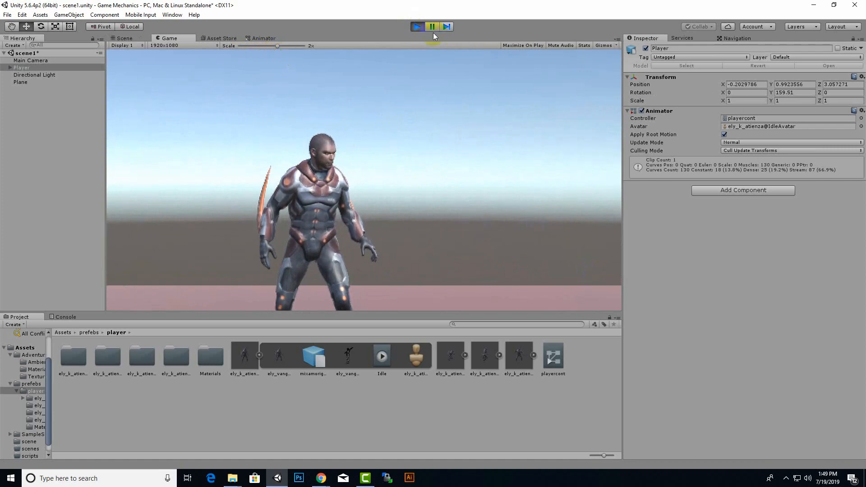
pyautogui.click(417, 26)
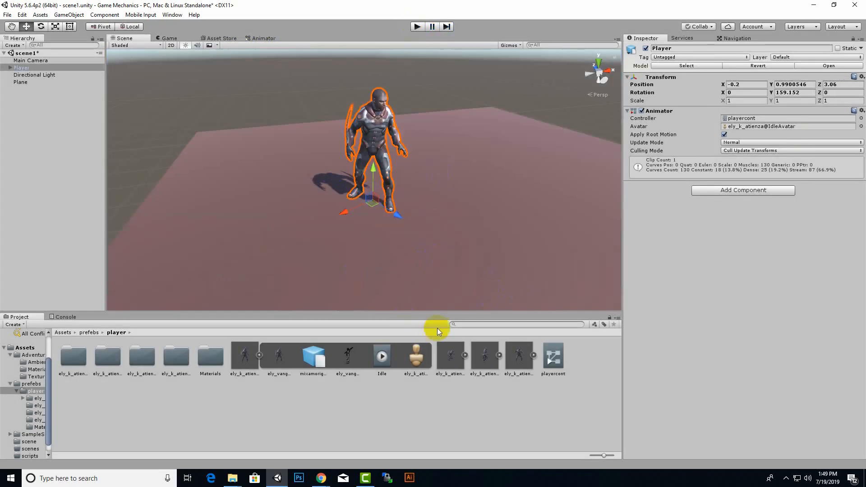
# Step: Add the Jump clip from the Jump animation file as a state below Idle in the playercont state graph
pyautogui.click(261, 37)
pyautogui.moveTo(432, 159); pyautogui.dragTo(400, 162, button='middle')
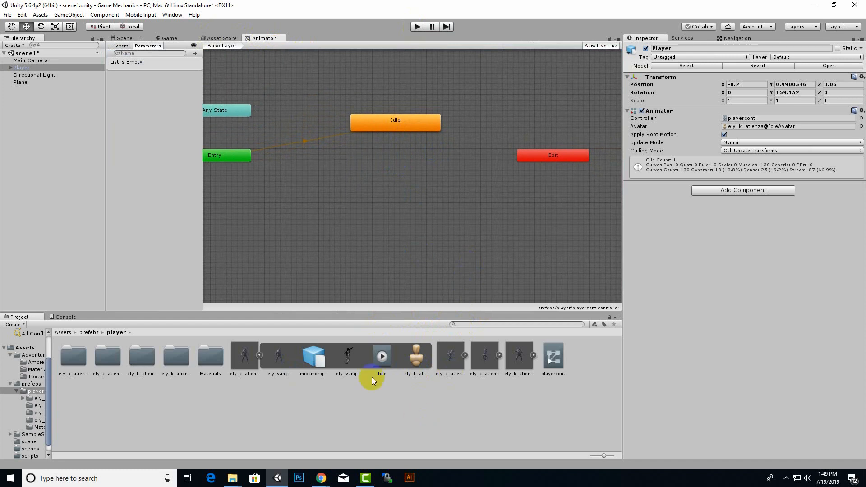
pyautogui.click(259, 355)
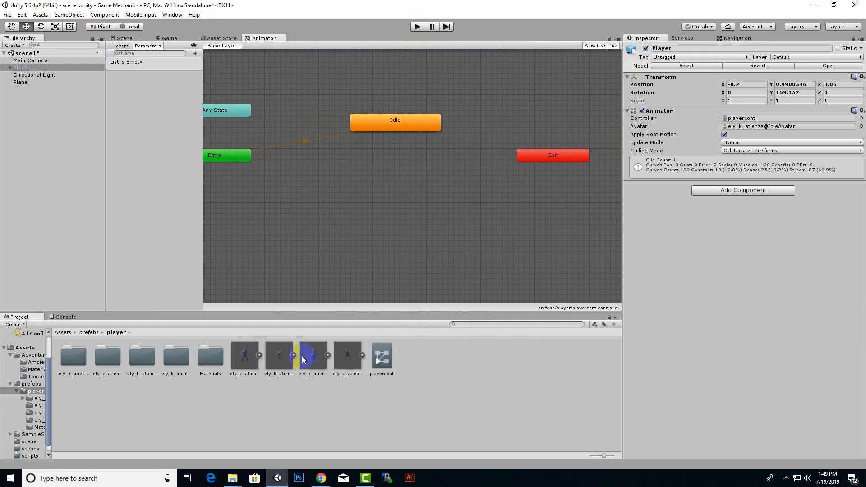
pyautogui.click(293, 355)
pyautogui.moveTo(413, 371); pyautogui.dragTo(420, 168)
pyautogui.click(433, 180)
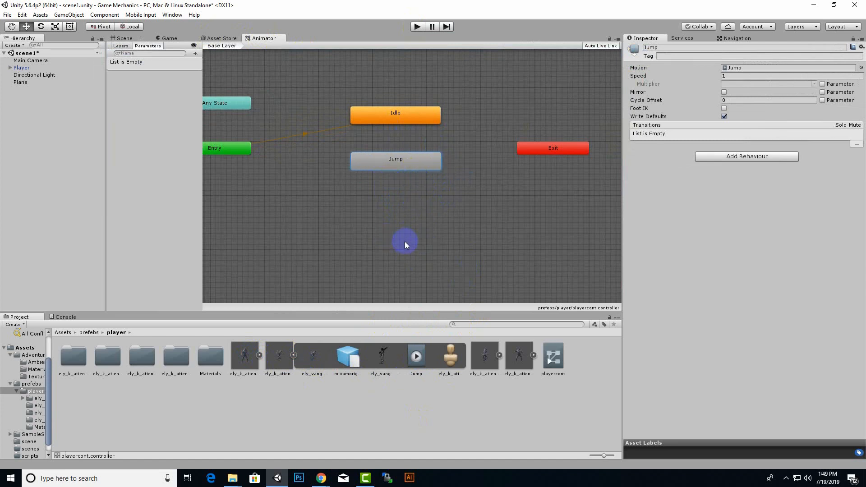
# Step: Make a transition from the Idle state to the Jump state
pyautogui.rightClick(405, 119)
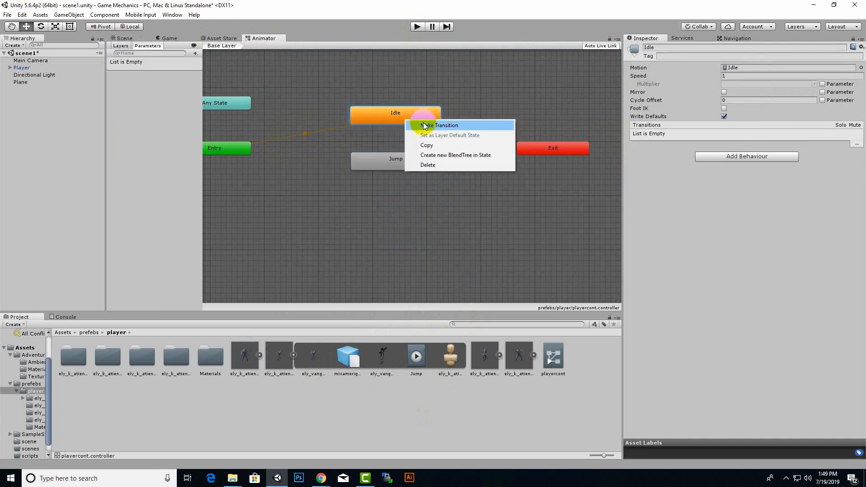
pyautogui.click(457, 125)
pyautogui.click(391, 167)
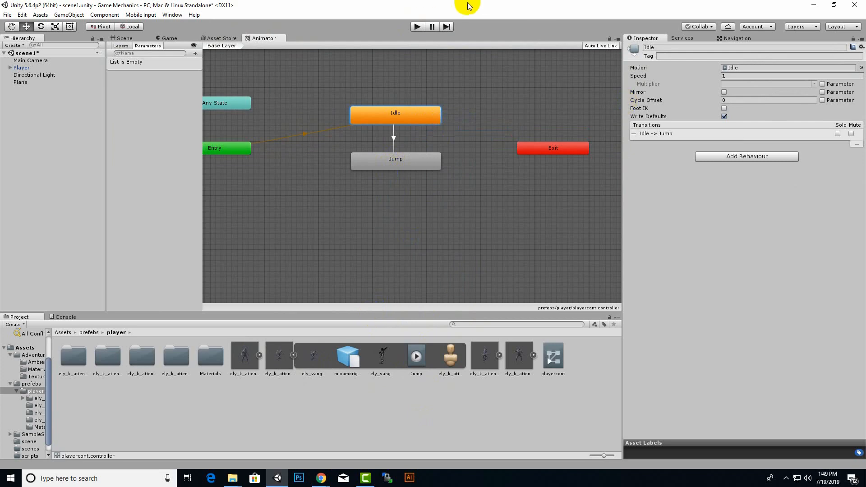
# Step: Play the scene with the game view scaled to 0.54x, watch the idle-to-jump change in the state graph, and stop playback
pyautogui.click(417, 27)
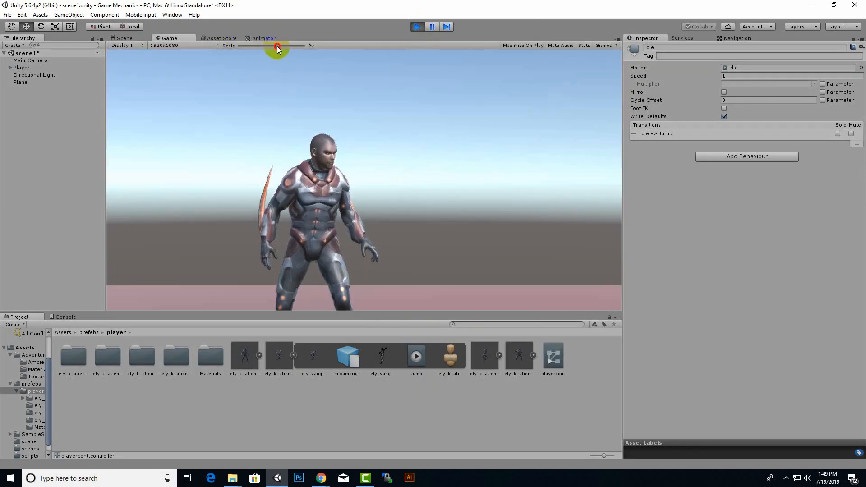
pyautogui.moveTo(277, 46); pyautogui.dragTo(227, 47)
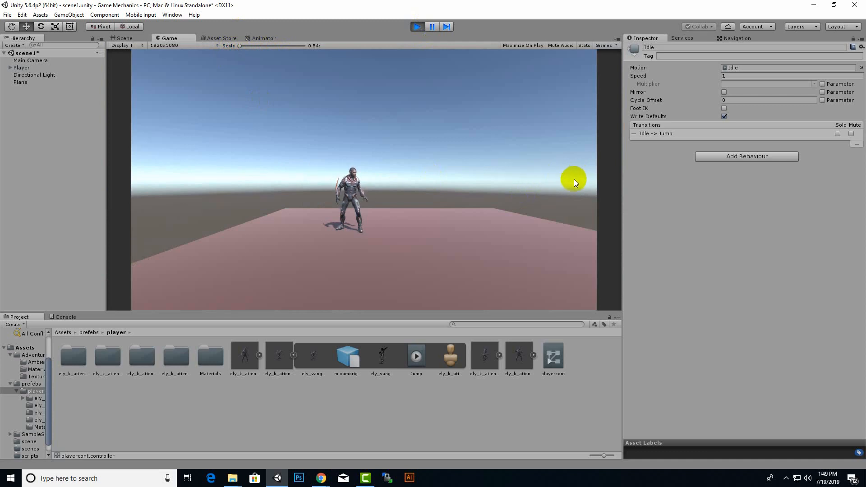
pyautogui.press('space')
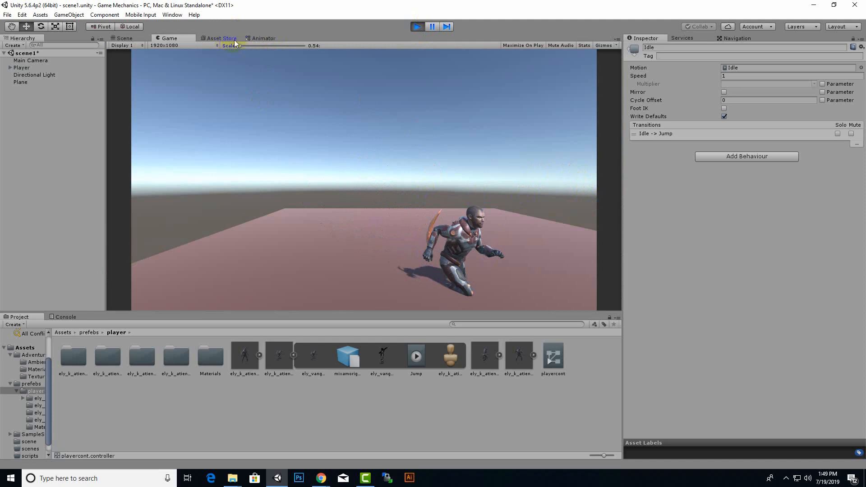
pyautogui.click(264, 39)
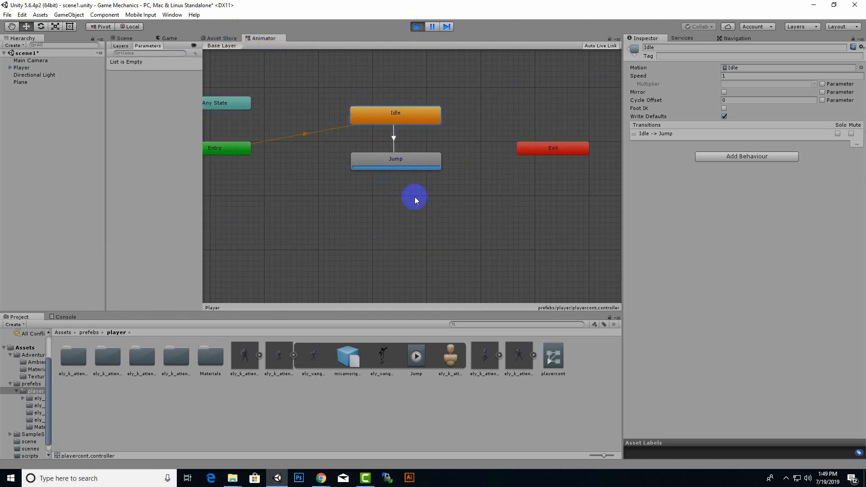
pyautogui.click(418, 26)
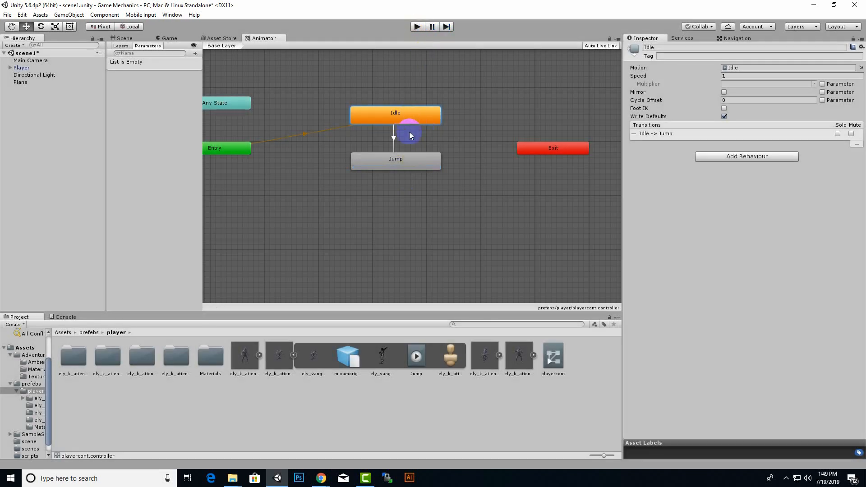
# Step: Make a transition from the Jump state back to the Idle state
pyautogui.rightClick(411, 162)
pyautogui.click(429, 168)
pyautogui.click(412, 118)
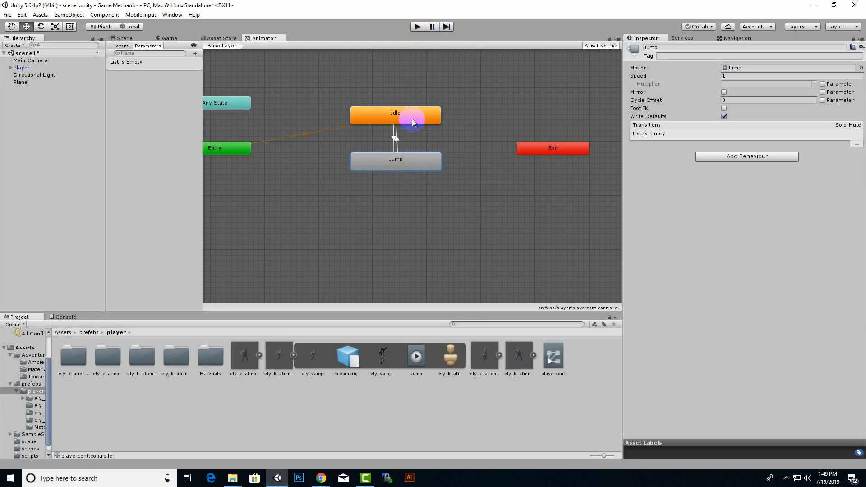
# Step: Play the scene to watch the character alternate between idling and jumping, and stop playback
pyautogui.click(417, 26)
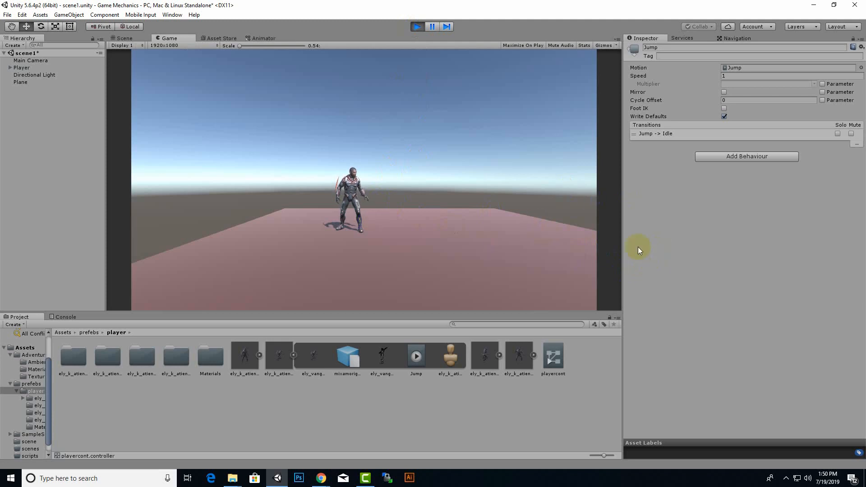
pyautogui.press('space')
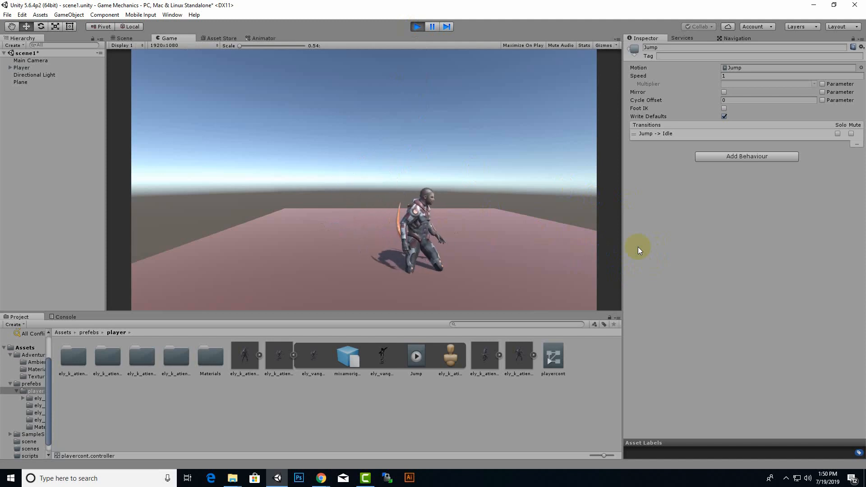
pyautogui.click(440, 309)
pyautogui.click(407, 199)
pyautogui.click(418, 28)
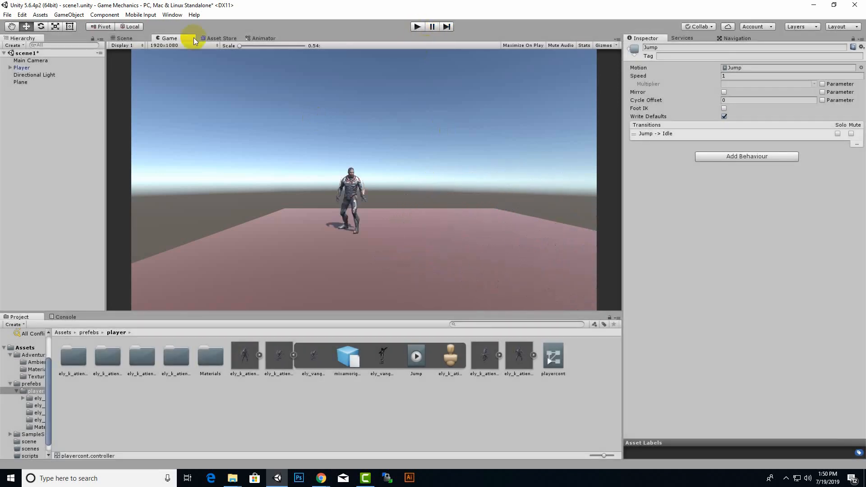
# Step: Collapse the Jump animation file's contents and delete the Jump-to-Idle transition from the playercont state graph
pyautogui.click(262, 38)
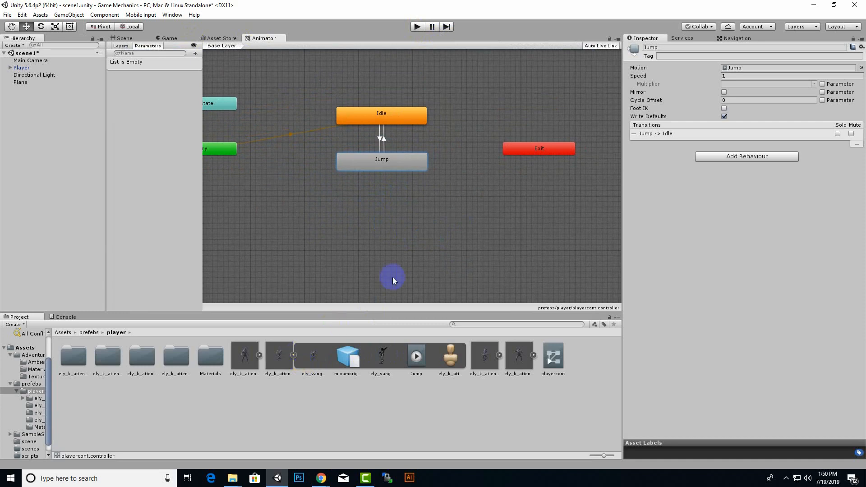
pyautogui.click(293, 356)
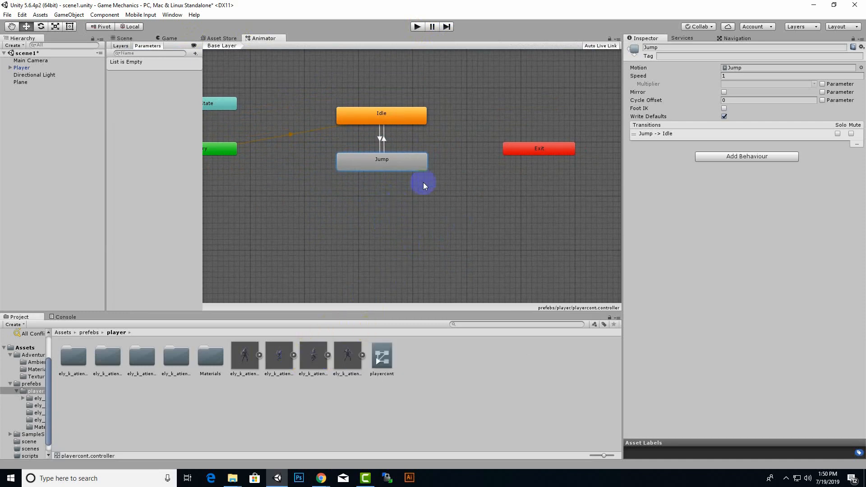
pyautogui.moveTo(385, 236); pyautogui.dragTo(385, 228, button='middle')
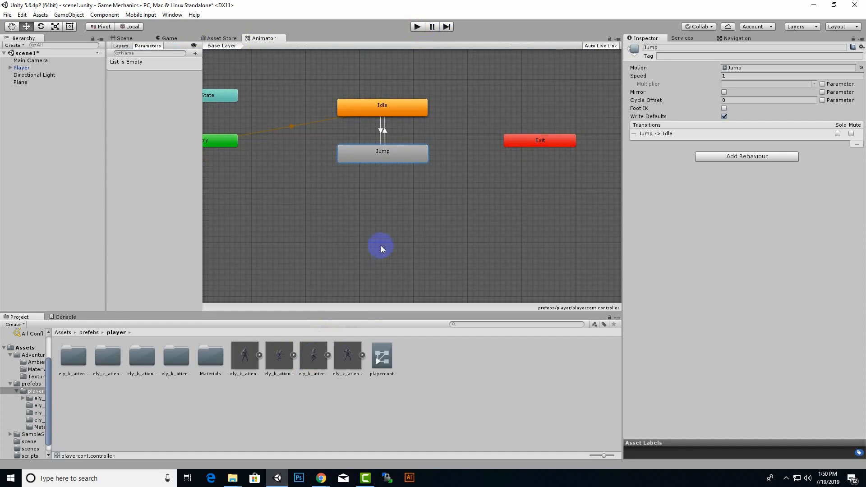
pyautogui.click(385, 132)
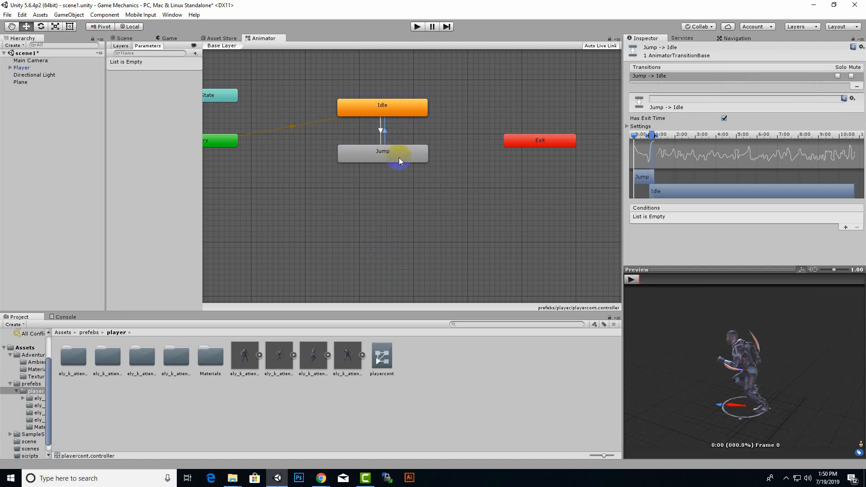
pyautogui.click(399, 158)
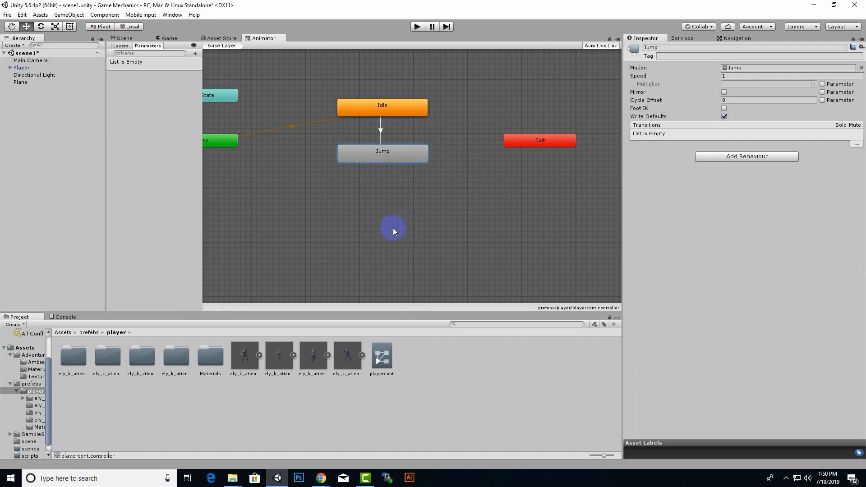
# Step: Add the Running clip as a state in the playercont graph and move the Jump state to the lower left of Idle
pyautogui.click(328, 356)
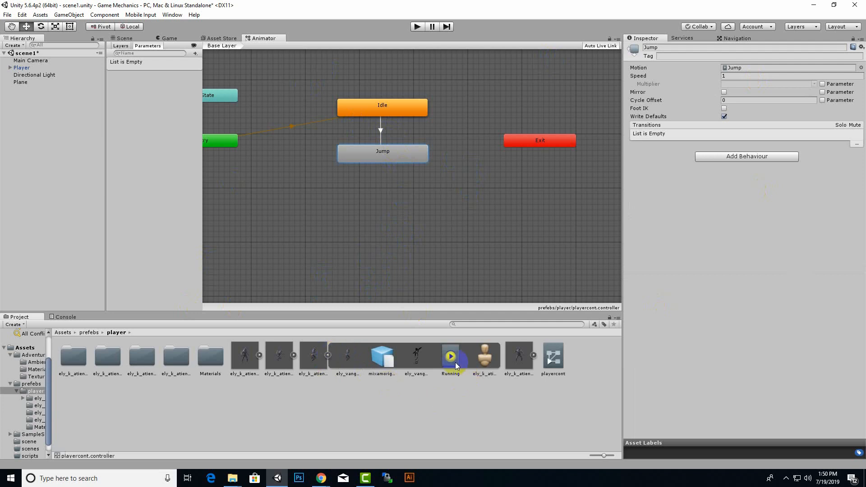
pyautogui.moveTo(451, 358); pyautogui.dragTo(451, 179)
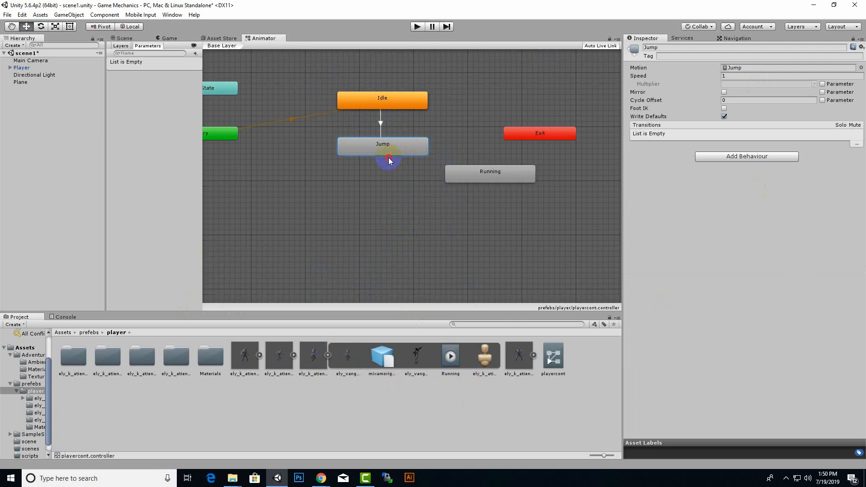
pyautogui.moveTo(389, 161); pyautogui.dragTo(307, 188)
# Step: Make a transition from the Idle state to the Running state and move Running closer beneath Idle, level with Jump
pyautogui.click(378, 96)
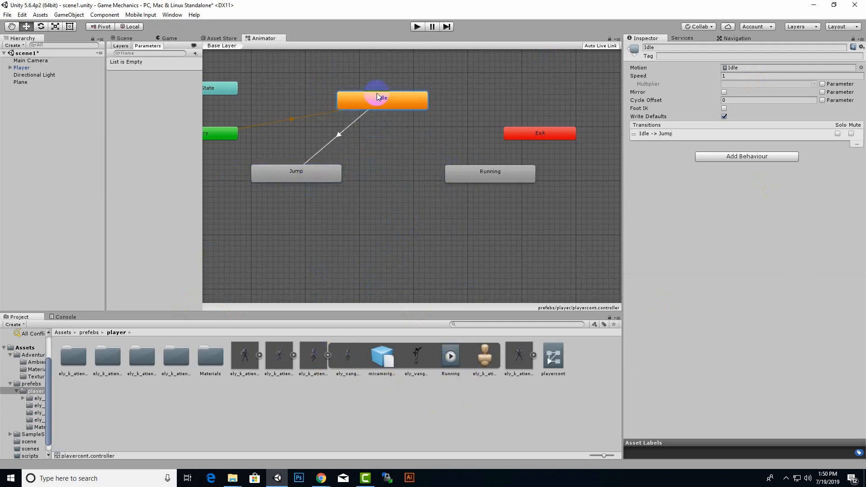
pyautogui.rightClick(378, 96)
pyautogui.click(389, 98)
pyautogui.click(478, 171)
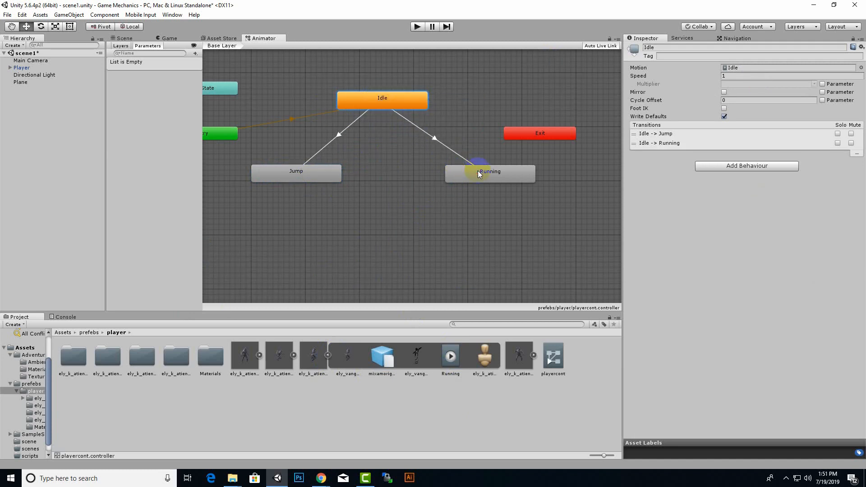
pyautogui.click(501, 173)
pyautogui.moveTo(501, 173); pyautogui.dragTo(458, 171)
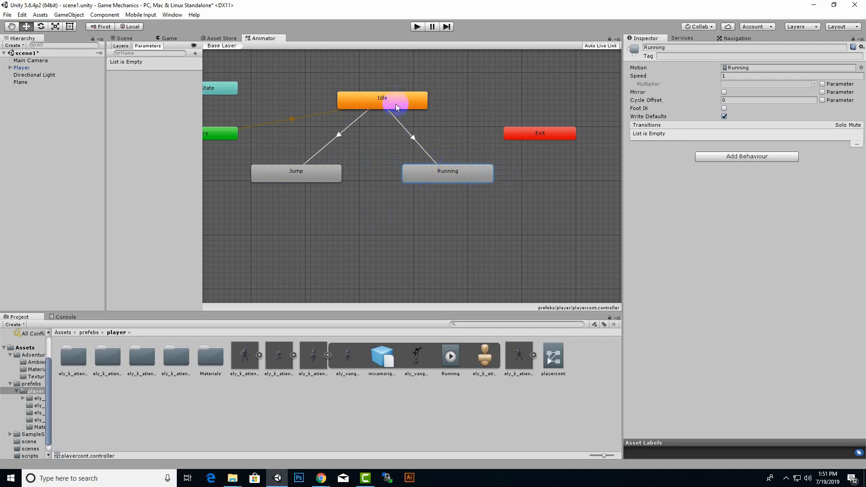
pyautogui.click(380, 101)
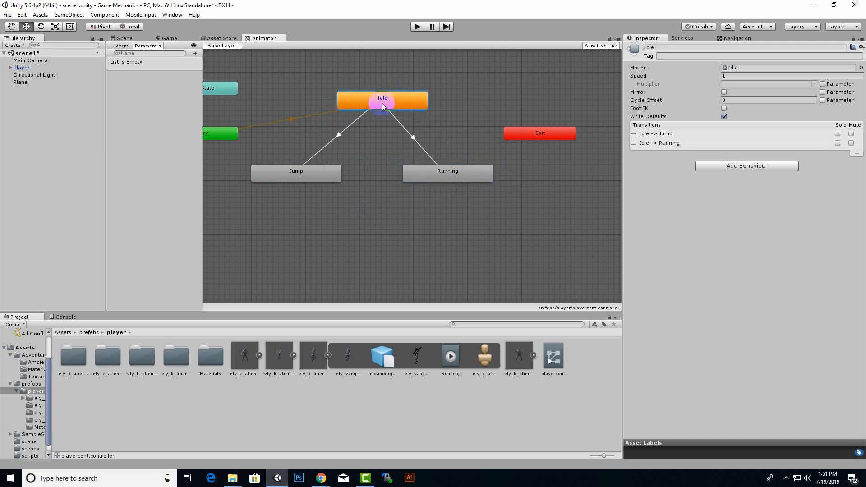
pyautogui.click(317, 172)
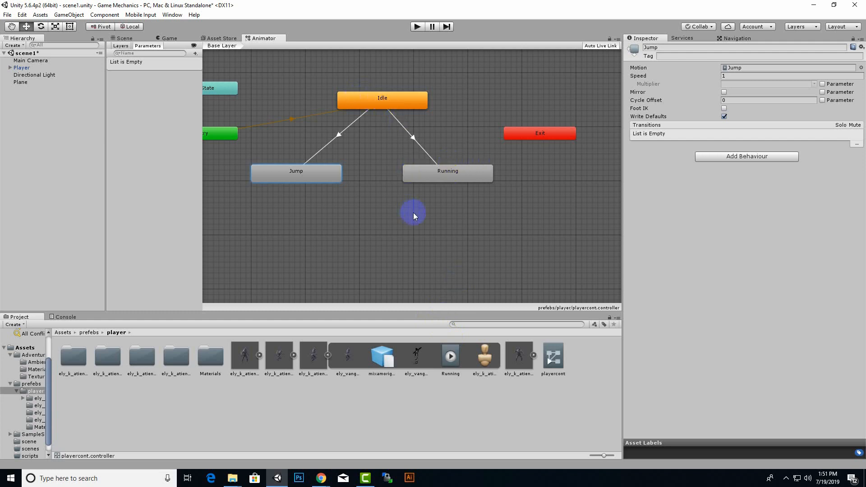
pyautogui.click(348, 141)
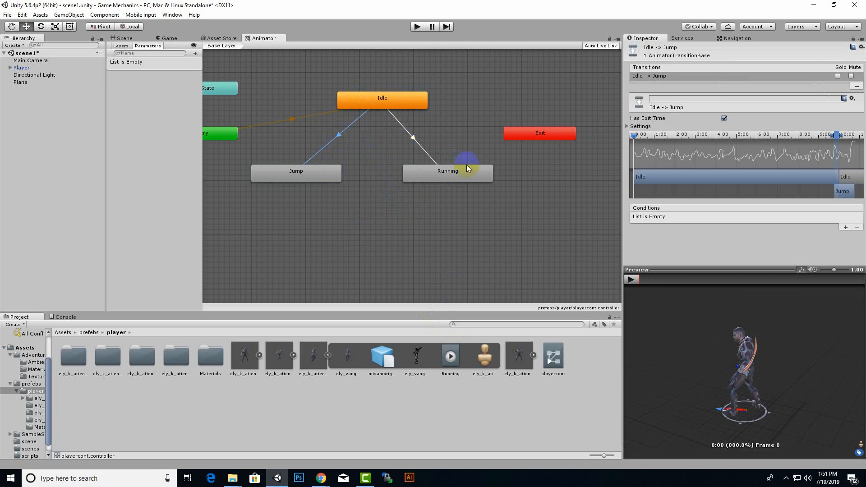
pyautogui.click(470, 128)
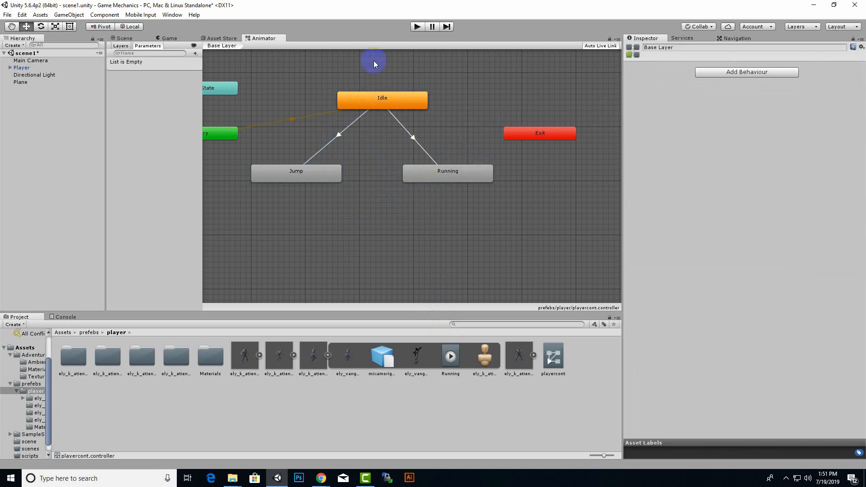
pyautogui.moveTo(438, 179); pyautogui.dragTo(449, 183, button='middle')
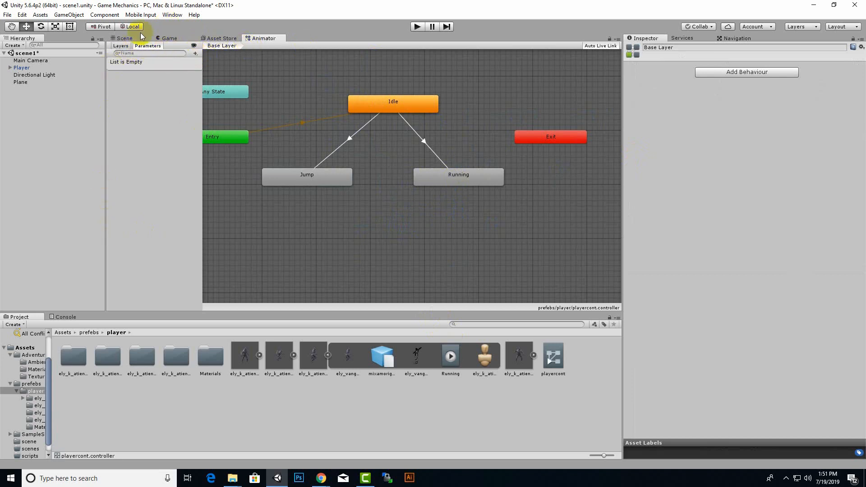
# Step: Add a Trigger parameter named isJump to the playercont animator controller
pyautogui.click(195, 54)
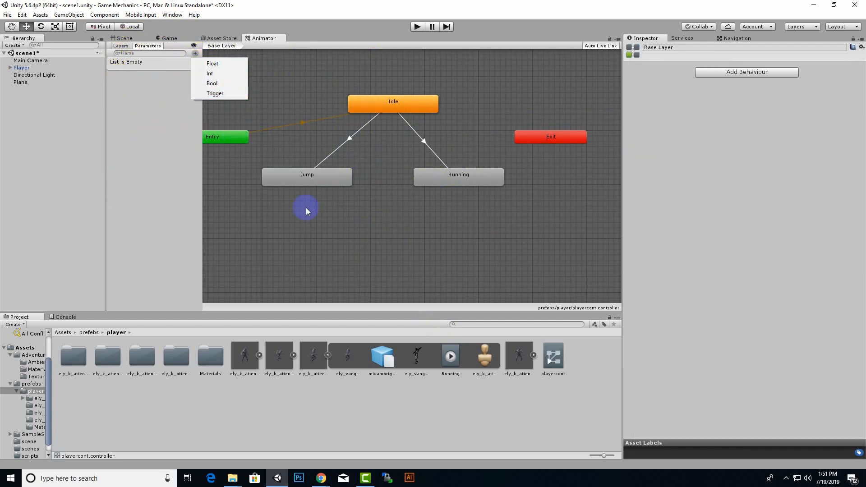
pyautogui.click(217, 94)
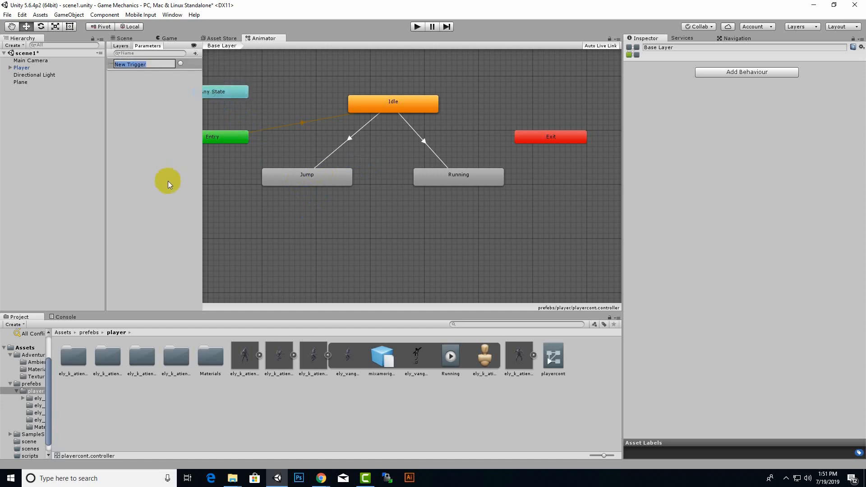
pyautogui.write('isJump')
pyautogui.press('Return')
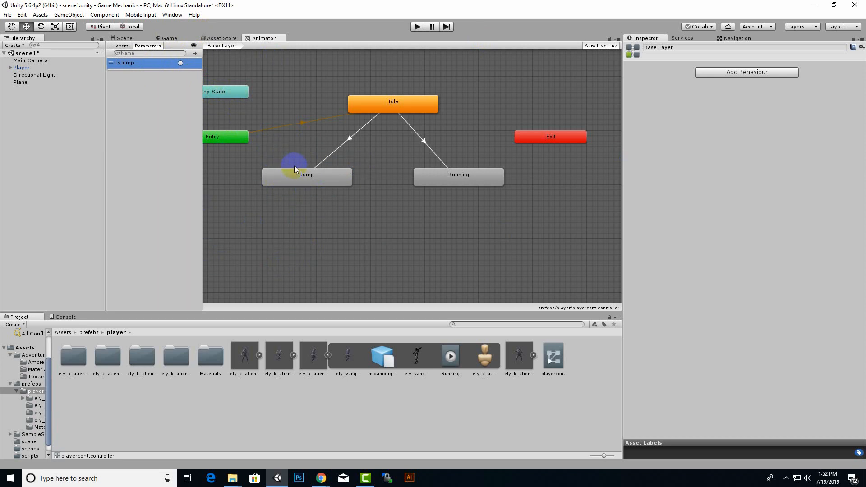
# Step: Add isJump as the condition of the transition from Idle to Jump
pyautogui.click(353, 140)
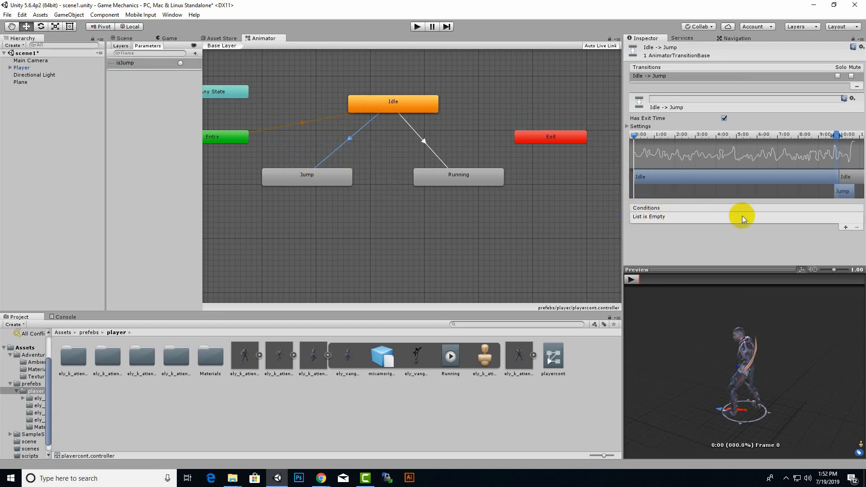
pyautogui.click(846, 227)
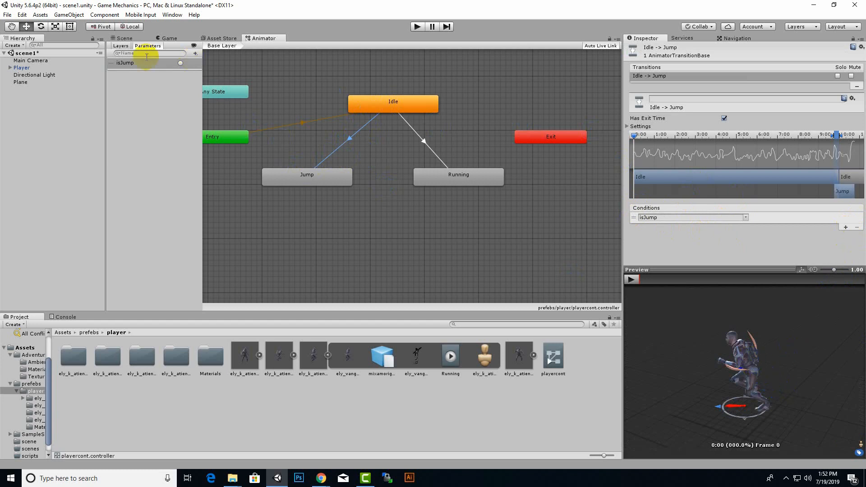
pyautogui.click(746, 218)
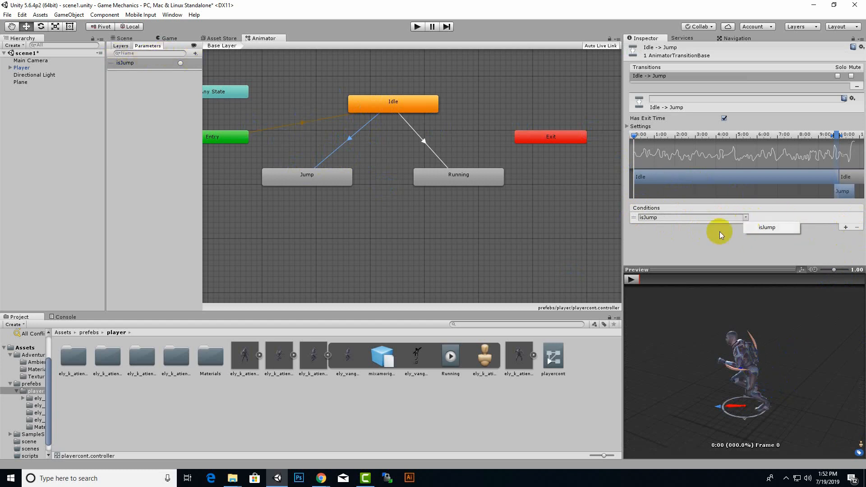
pyautogui.click(761, 228)
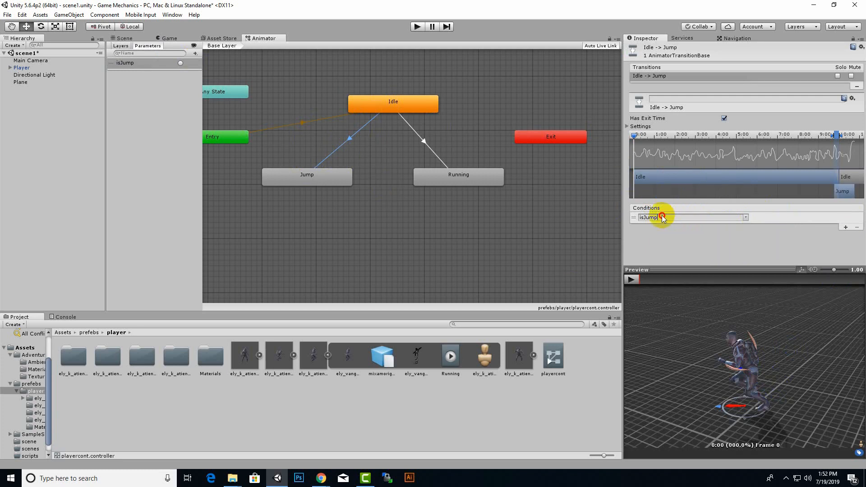
pyautogui.moveTo(665, 217); pyautogui.dragTo(616, 219)
pyautogui.click(650, 217)
pyautogui.click(668, 215)
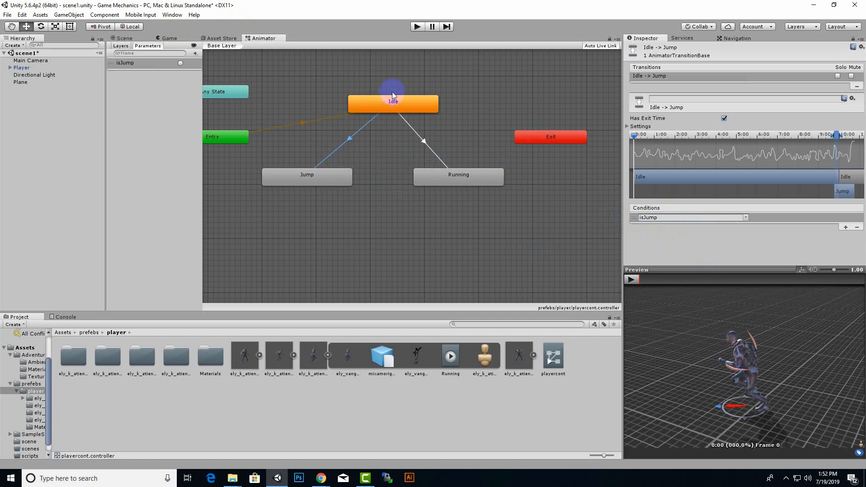
# Step: Make a return transition from the Jump state to the Idle state
pyautogui.rightClick(304, 176)
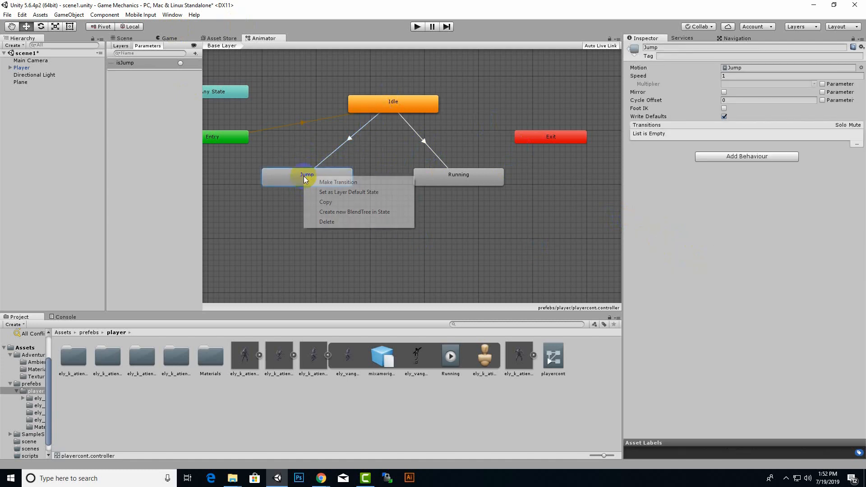
pyautogui.click(322, 182)
pyautogui.click(396, 105)
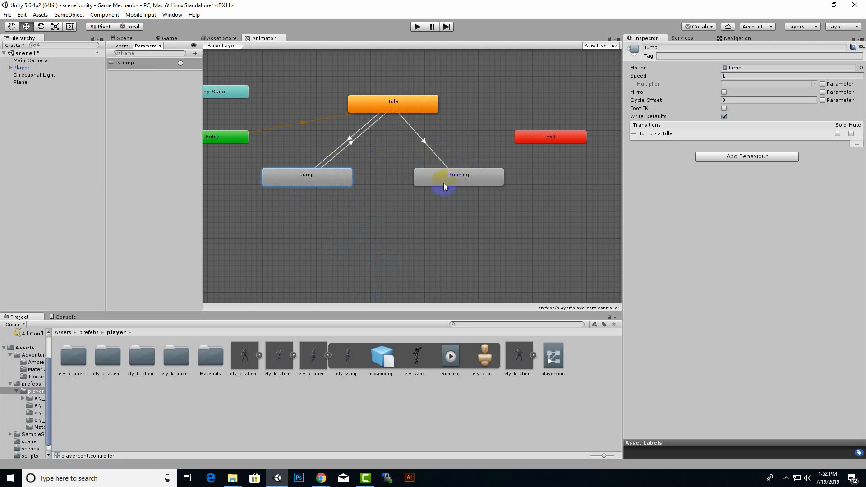
pyautogui.click(204, 117)
# Step: Add a Bool parameter named isRun to the playercont animator controller
pyautogui.click(467, 176)
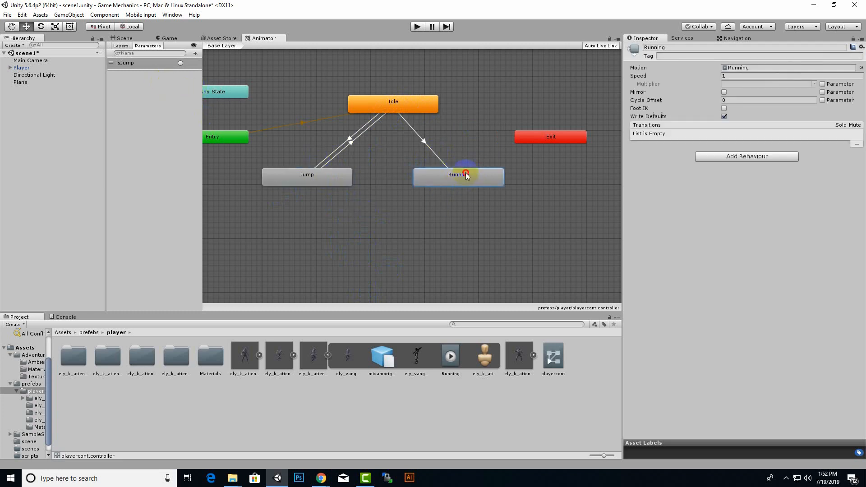
pyautogui.click(256, 183)
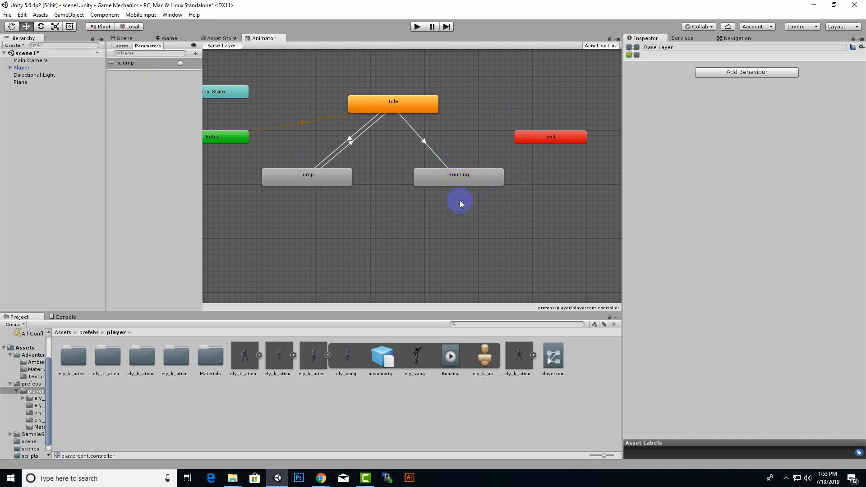
pyautogui.click(196, 54)
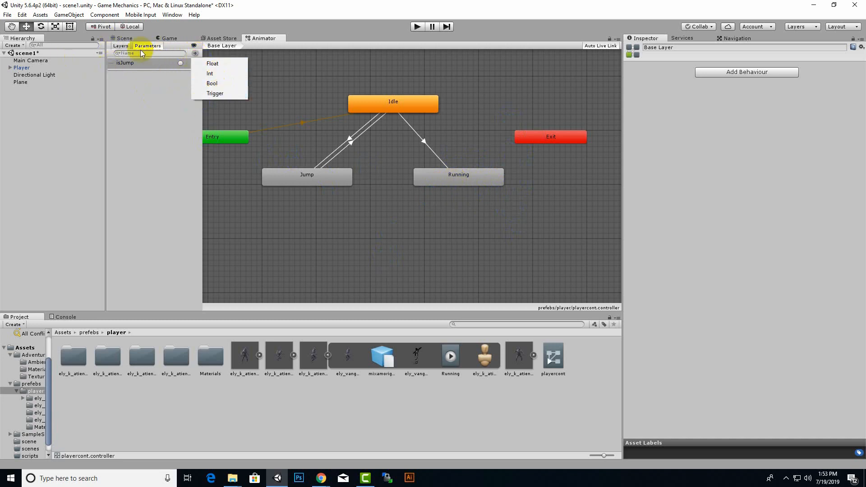
pyautogui.click(212, 83)
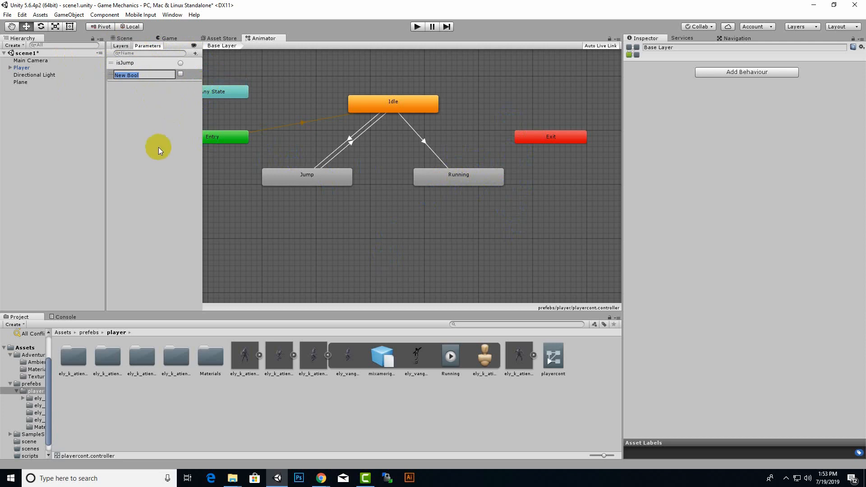
pyautogui.write('isRunn')
pyautogui.press('Return')
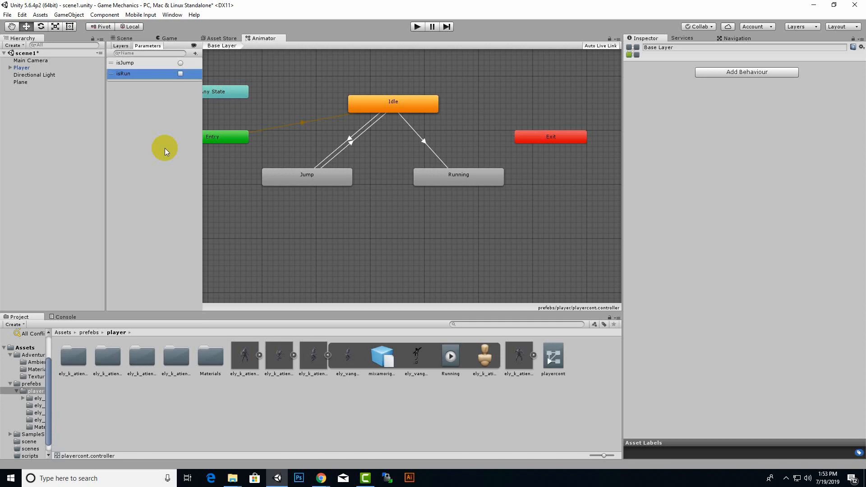
# Step: Add isRun set to true as the condition of the transition from Idle to Running
pyautogui.click(487, 182)
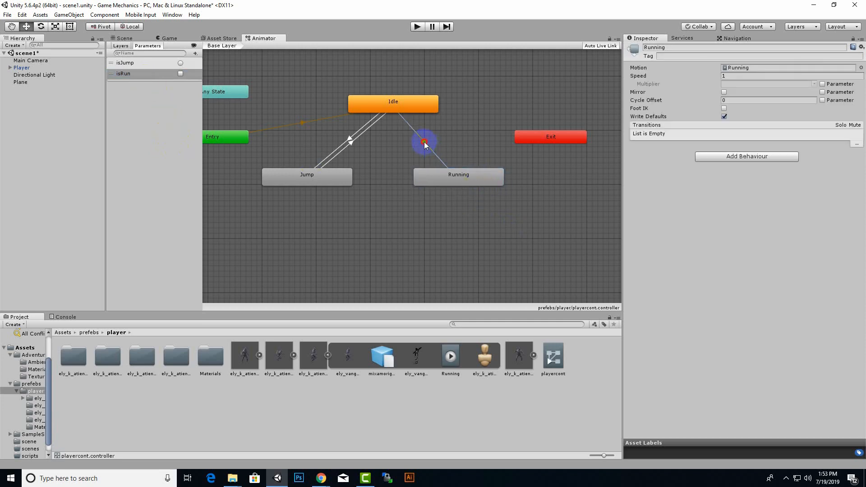
pyautogui.click(423, 141)
pyautogui.click(847, 228)
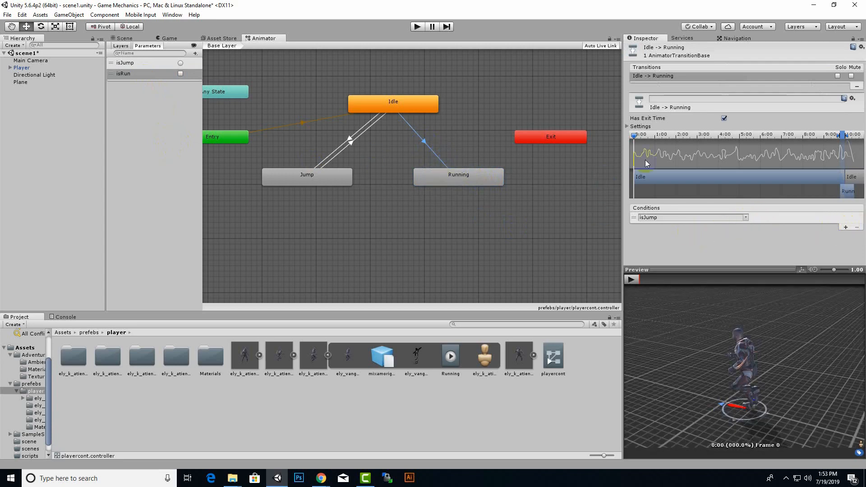
pyautogui.click(744, 218)
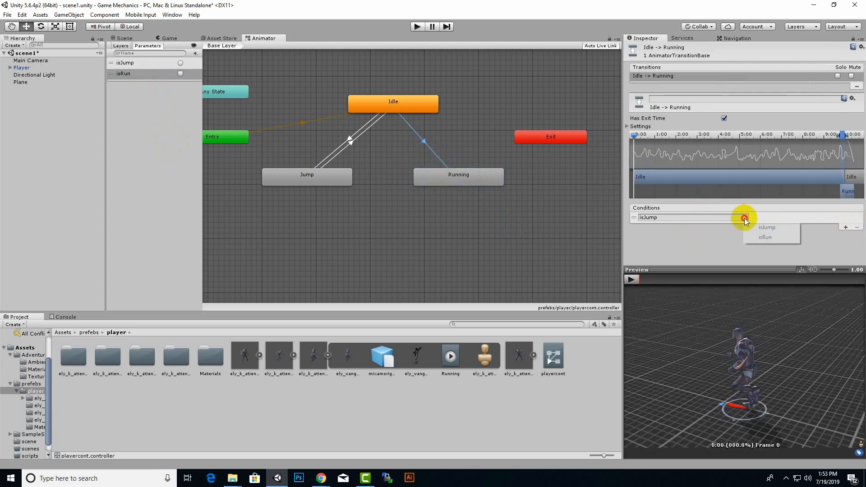
pyautogui.click(771, 239)
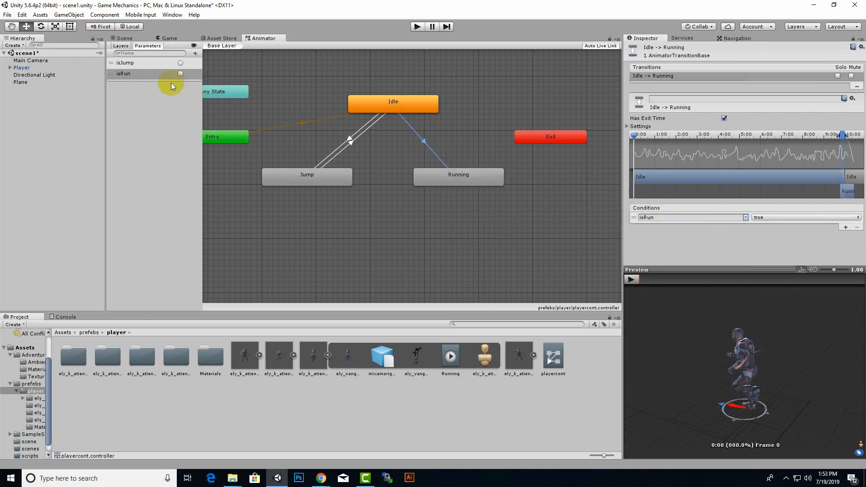
pyautogui.click(792, 218)
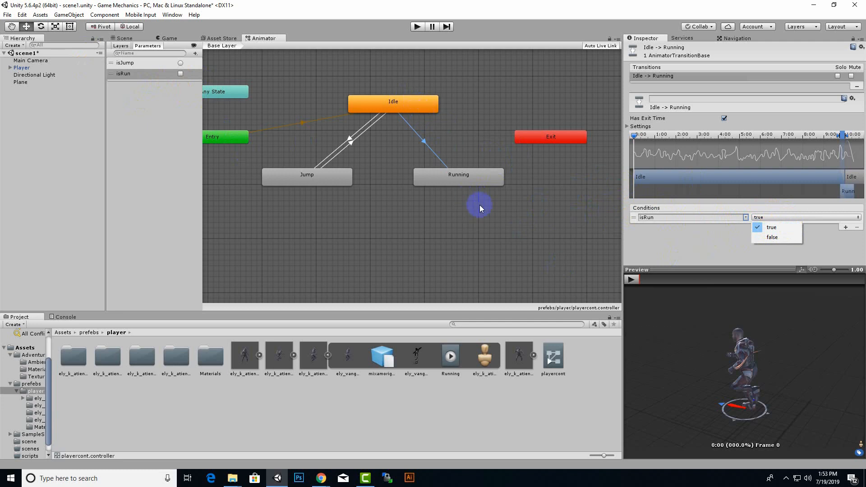
# Step: Make a return transition from the Running state to the Idle state
pyautogui.click(460, 183)
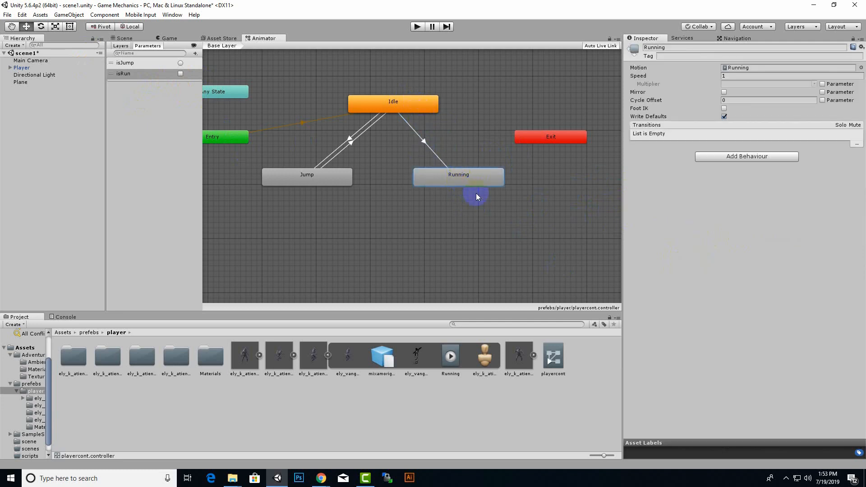
pyautogui.rightClick(476, 177)
pyautogui.click(488, 183)
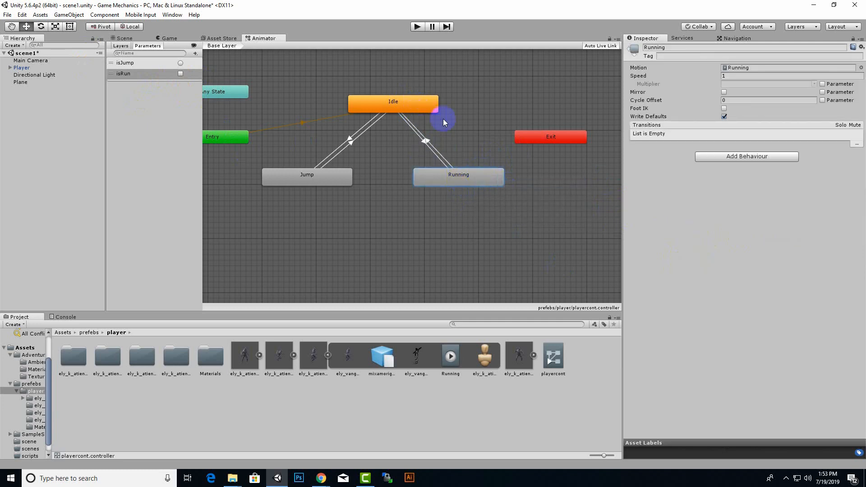
pyautogui.click(415, 103)
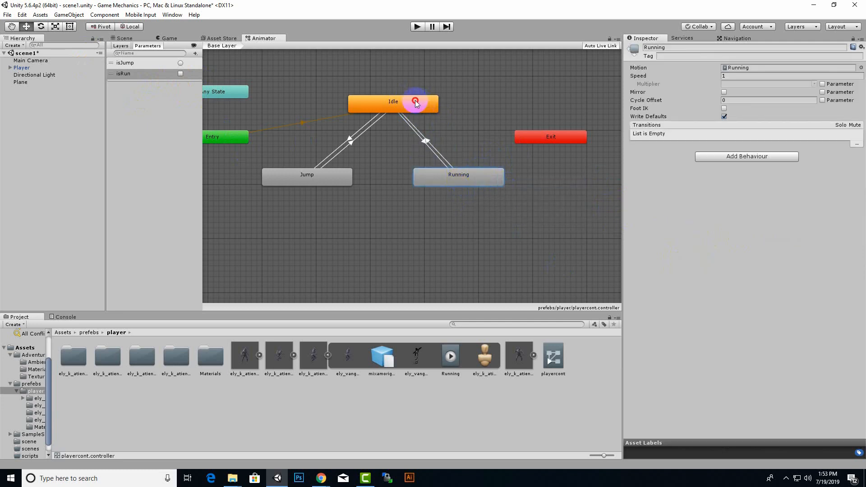
# Step: Add isRun set to false as the condition of the transition from Running to Idle, and save the scene
pyautogui.click(431, 141)
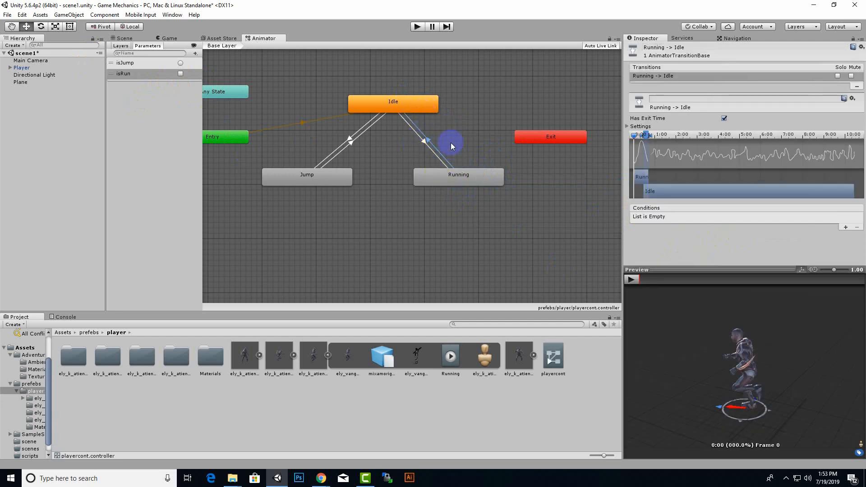
pyautogui.click(846, 228)
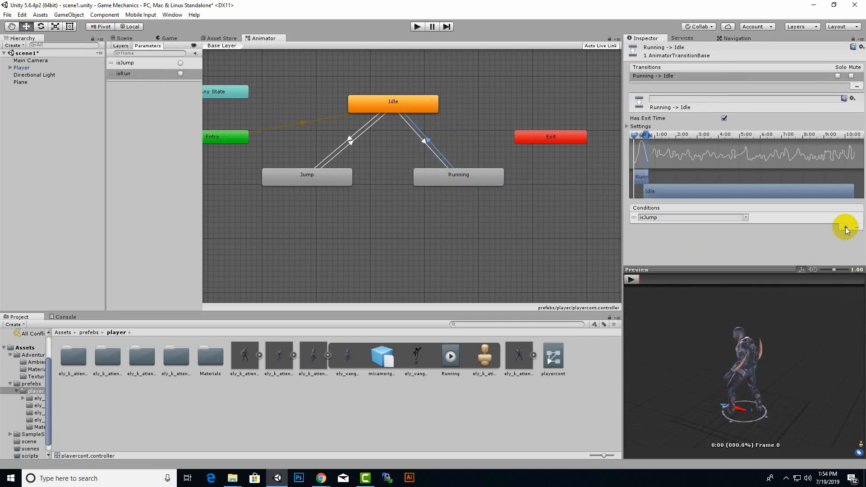
pyautogui.click(747, 218)
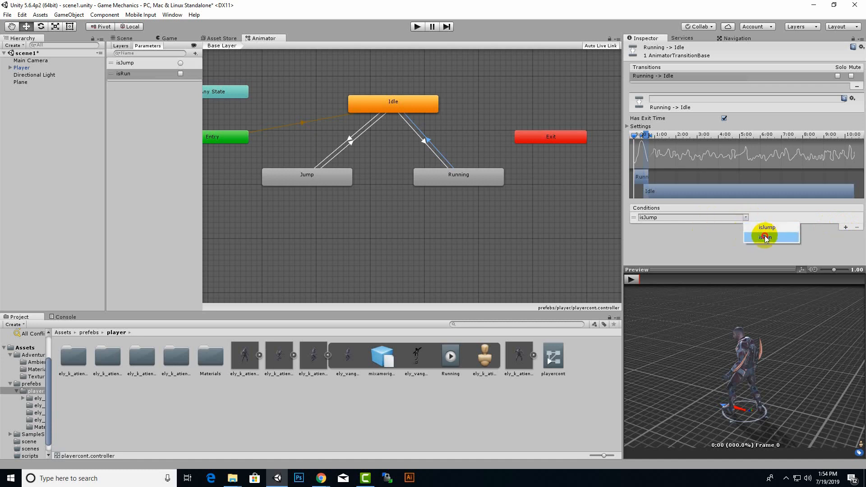
pyautogui.click(765, 238)
pyautogui.click(768, 218)
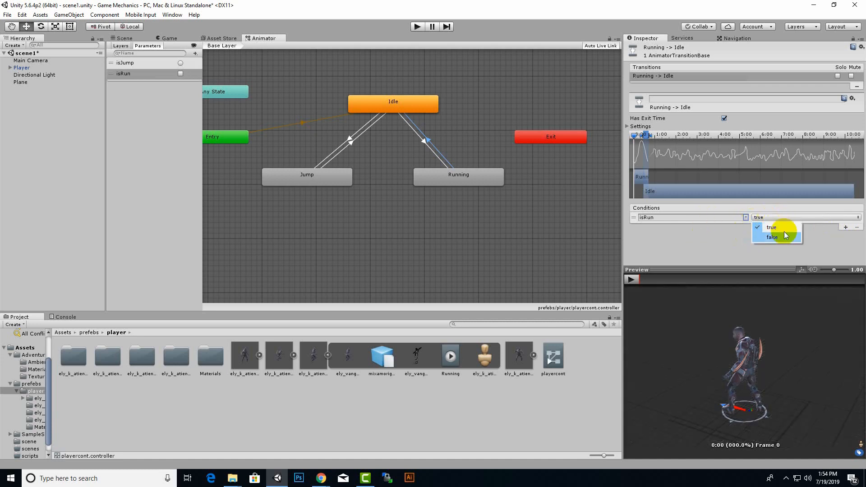
pyautogui.click(784, 236)
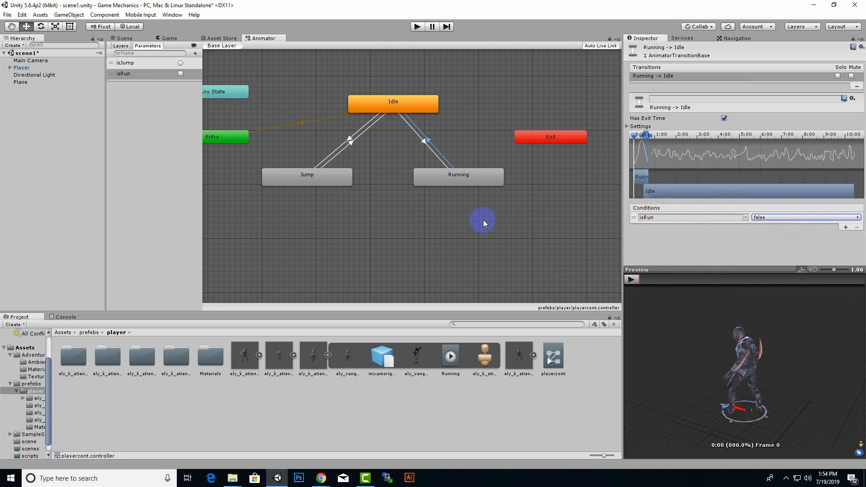
pyautogui.hotkey('ctrl', 's')
pyautogui.scroll(-1, 461, 207)
pyautogui.moveTo(463, 202); pyautogui.dragTo(458, 234, button='middle')
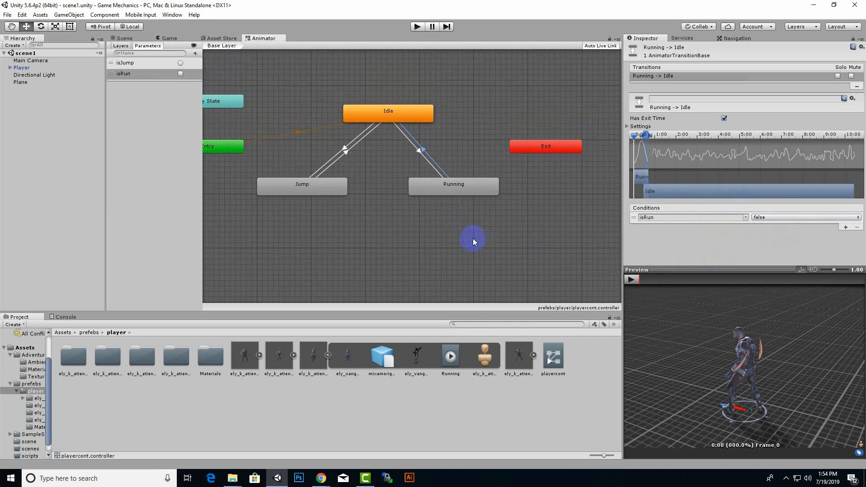
pyautogui.moveTo(473, 239); pyautogui.dragTo(473, 244, button='middle')
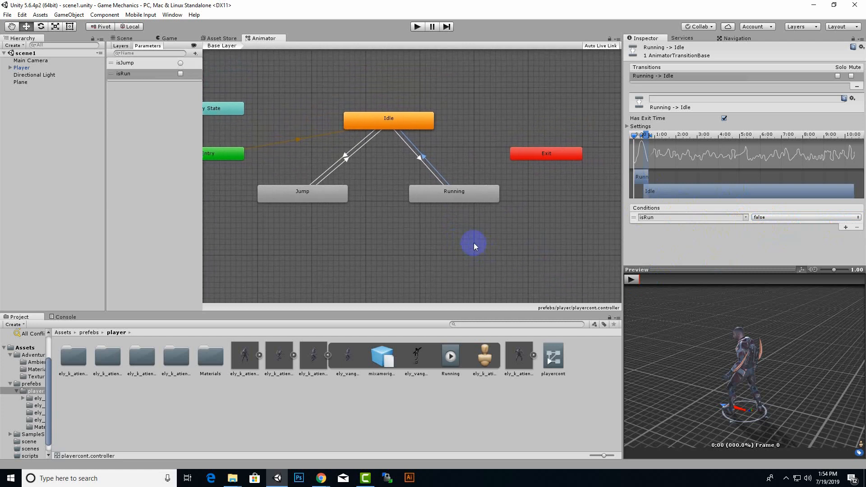
# Step: Create a C# script named playercontroller in the Assets scripts folder and open it in MonoDevelop
pyautogui.click(328, 355)
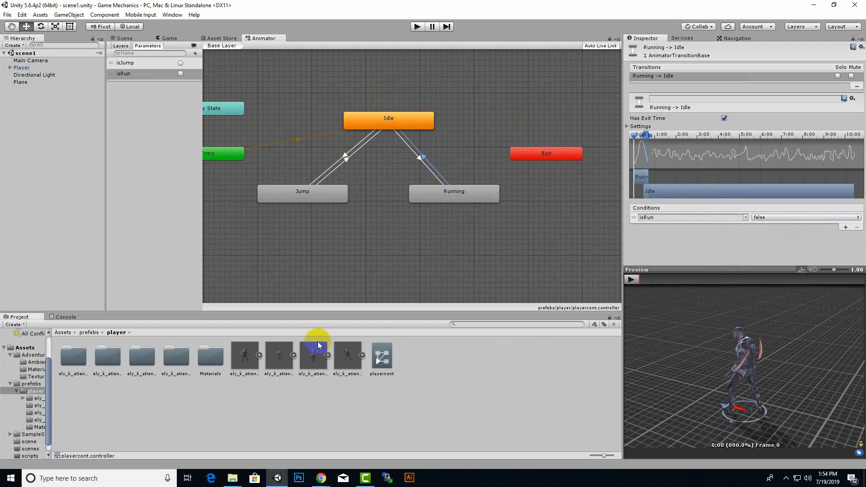
pyautogui.click(62, 332)
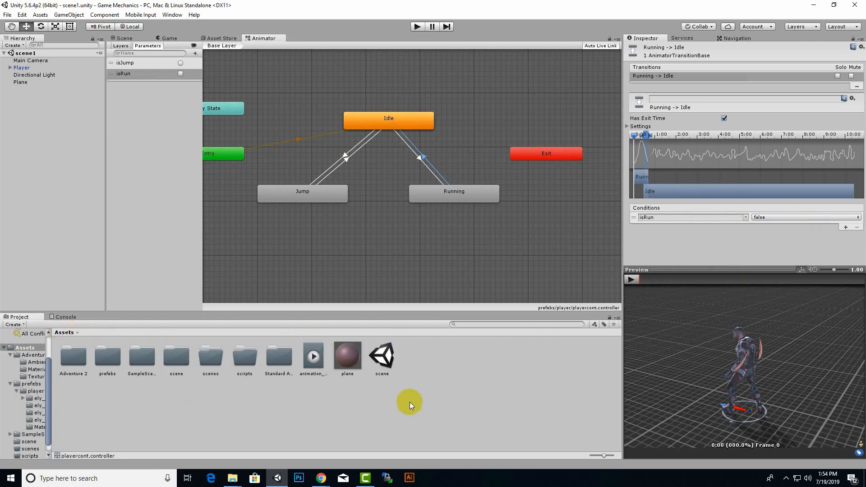
pyautogui.doubleClick(243, 361)
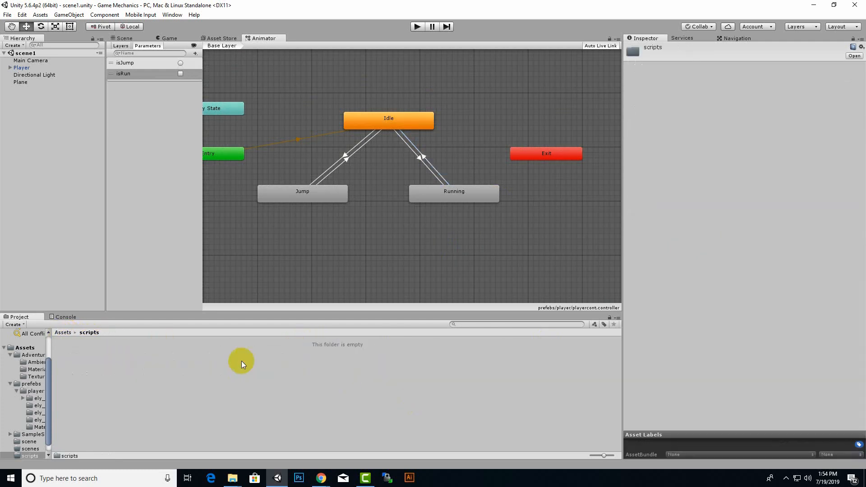
pyautogui.rightClick(264, 377)
pyautogui.moveTo(363, 214)
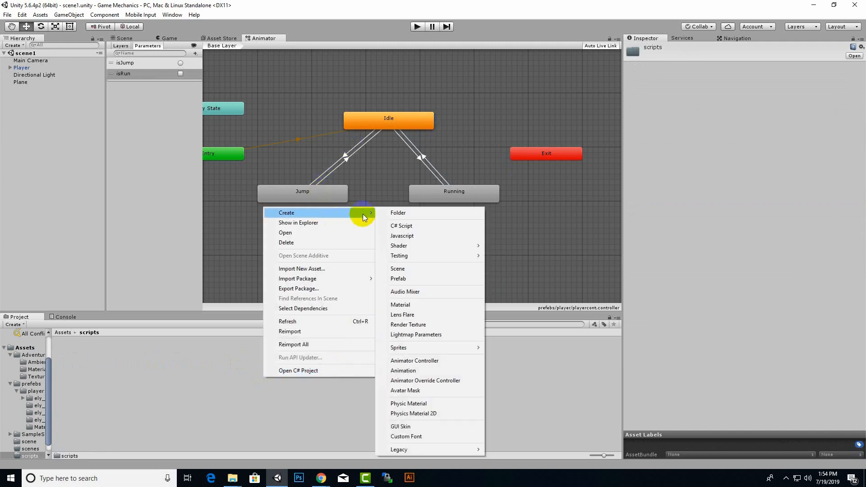
pyautogui.click(416, 226)
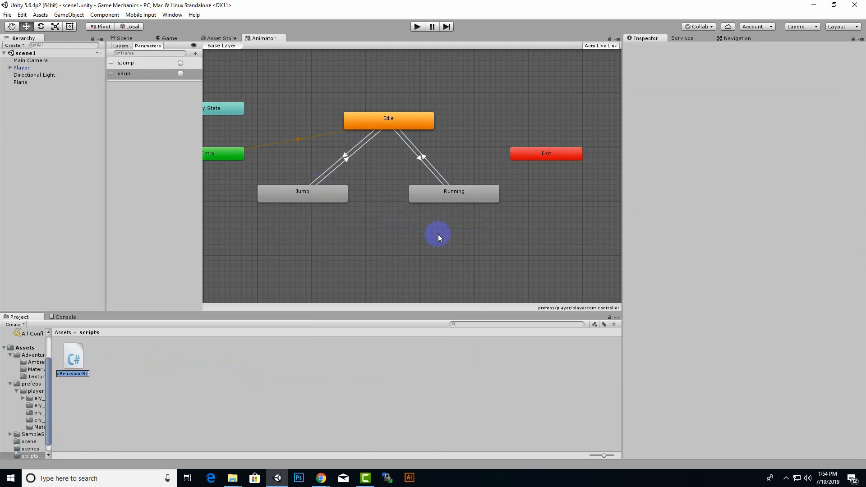
pyautogui.write('playerc')
pyautogui.write('ontrol')
pyautogui.write('ler')
pyautogui.press('Return')
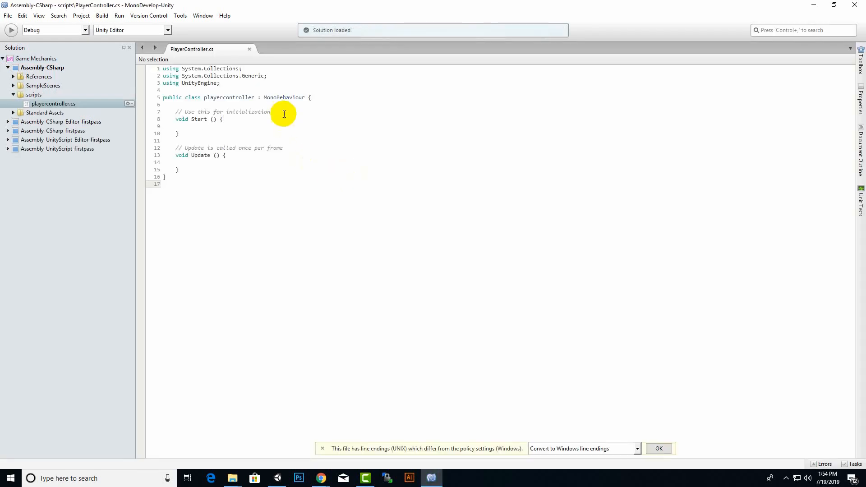
# Step: Replace the initialization comment above the Start method with several blank lines
pyautogui.click(282, 110)
pyautogui.moveTo(282, 109); pyautogui.dragTo(164, 105)
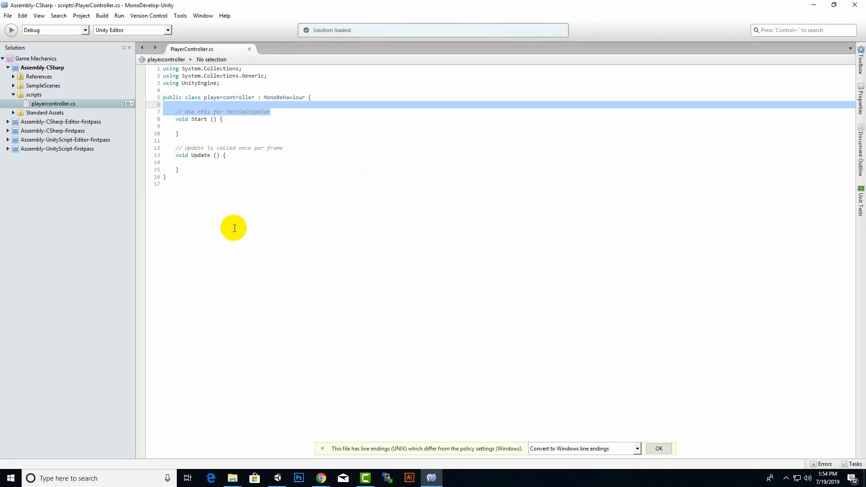
pyautogui.press('Return')
pyautogui.press('Return')
pyautogui.press('Return')
pyautogui.press('Return')
pyautogui.press('Return')
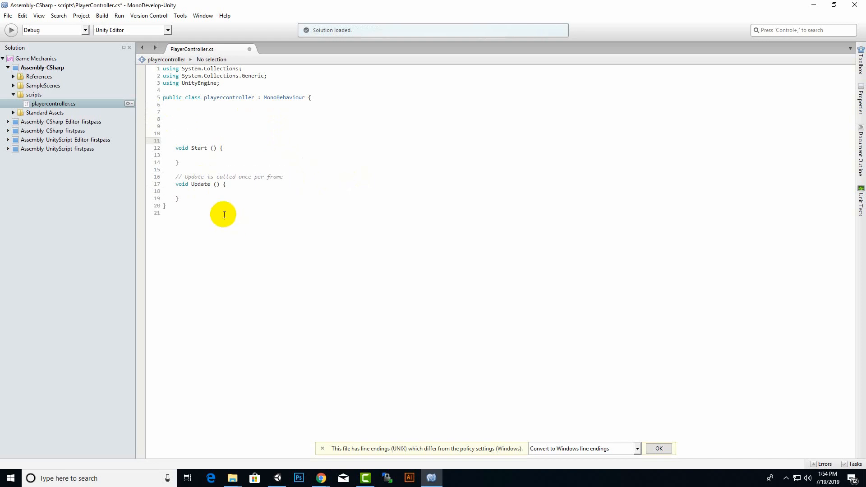
# Step: Declare the field "static Animator anim;" at the beginning of the playercontroller class
pyautogui.click(223, 118)
pyautogui.write('st')
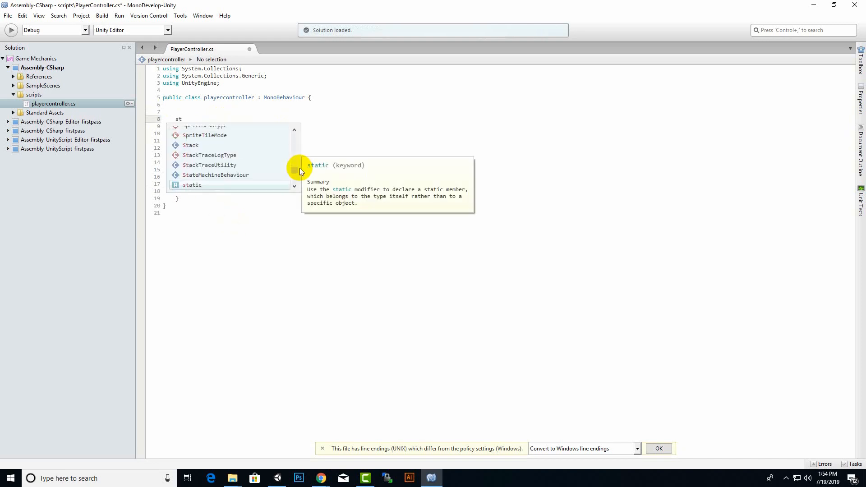
pyautogui.press('Return')
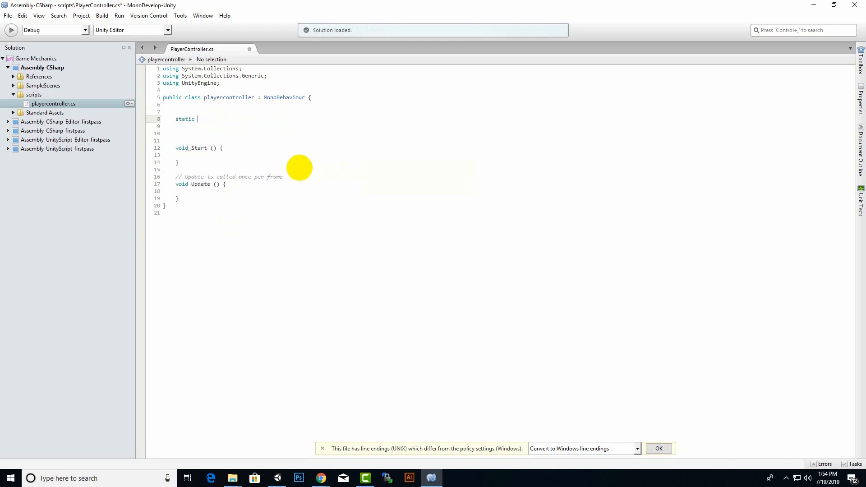
pyautogui.write('Animator anim;')
pyautogui.press('Return')
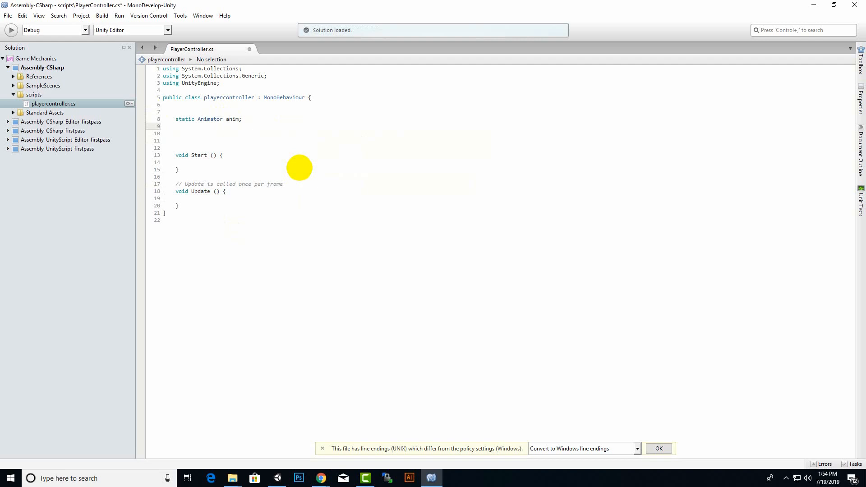
# Step: Declare the public float fields speed = 10.0f and speedRotation = 100.0f below the Animator field
pyautogui.write('public float speed = 10.0f')
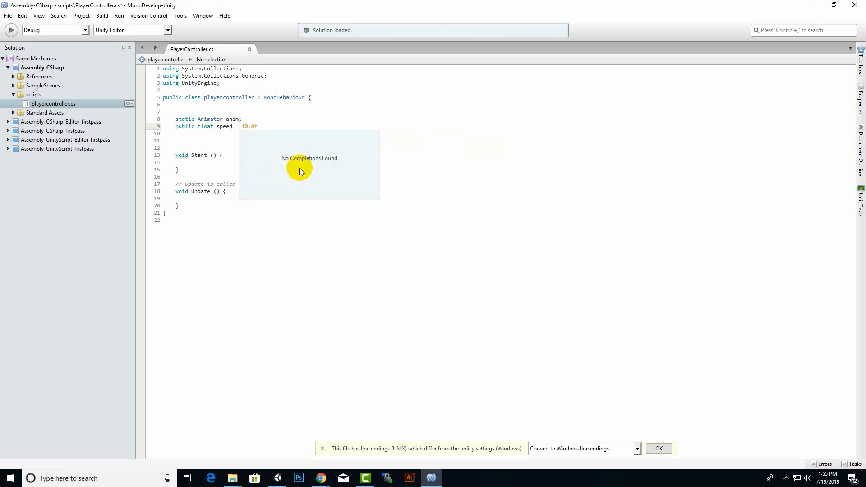
pyautogui.write(';')
pyautogui.press('Return')
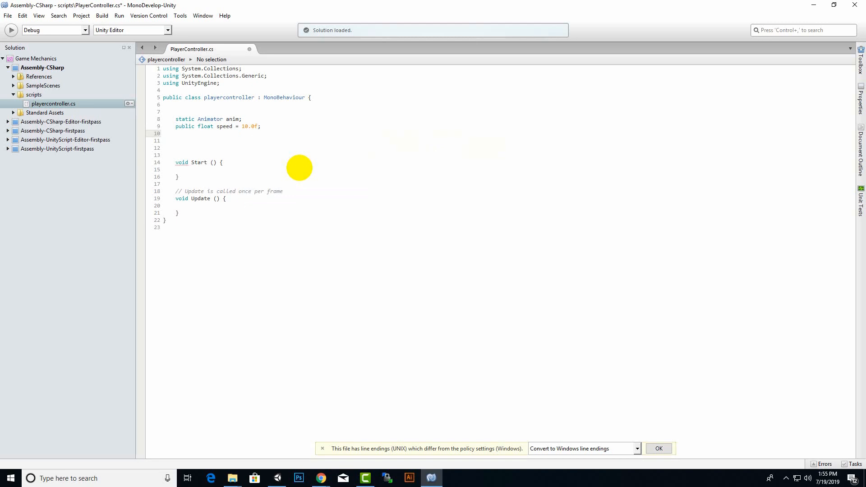
pyautogui.write('public float speedRotation = 100.0f')
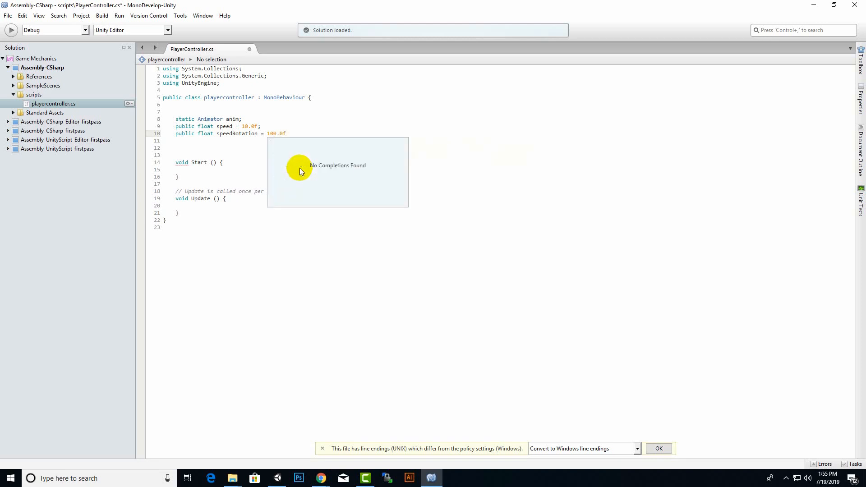
pyautogui.write(';')
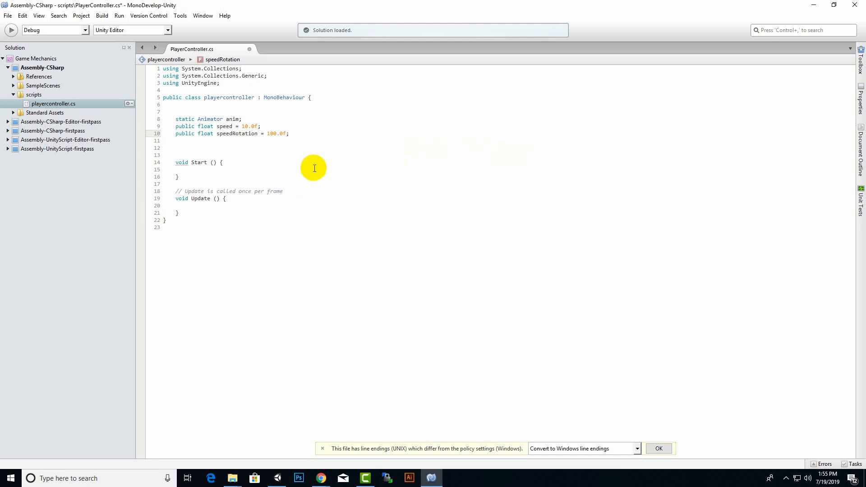
pyautogui.click(276, 142)
pyautogui.moveTo(342, 129); pyautogui.dragTo(276, 142)
pyautogui.click(200, 126)
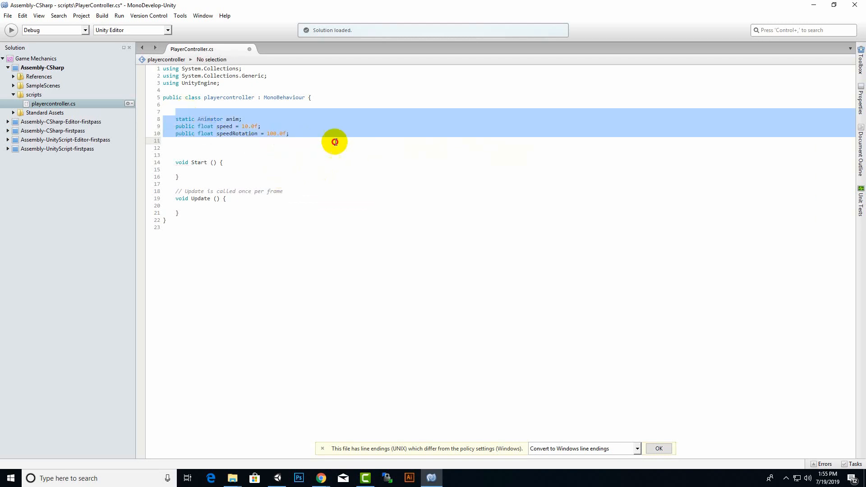
pyautogui.click(273, 162)
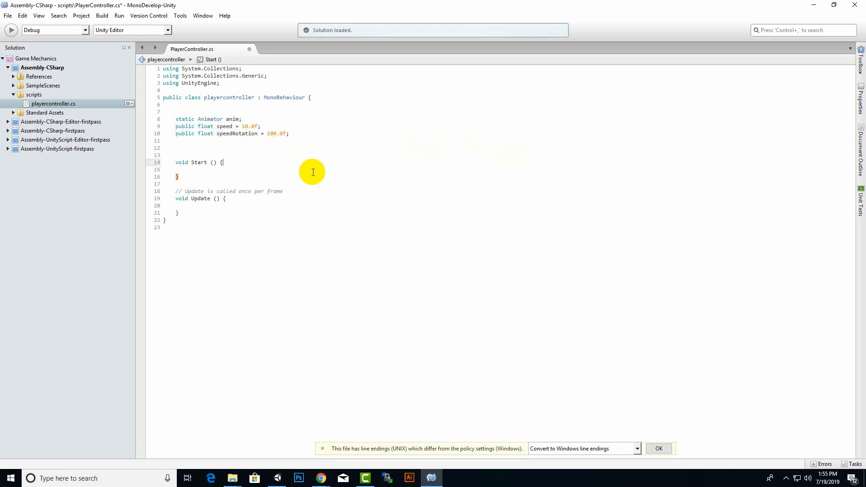
# Step: Add a blank line inside the empty Start method and save the script
pyautogui.click(237, 168)
pyautogui.press('Return')
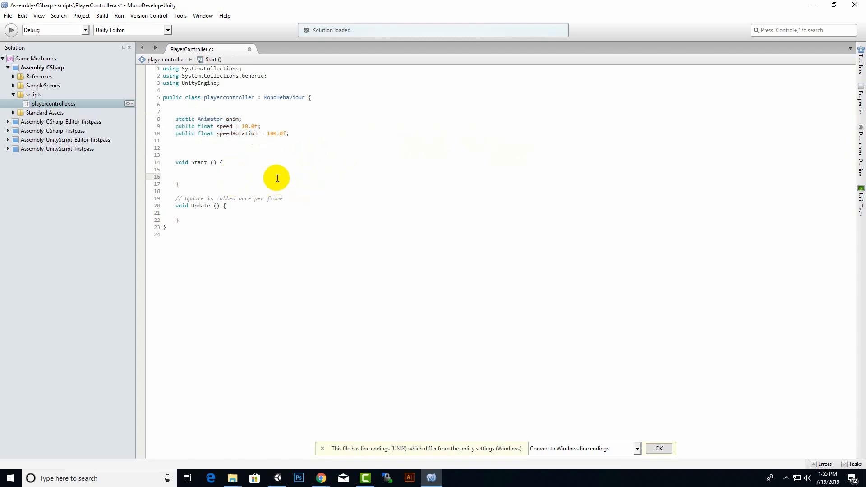
pyautogui.hotkey('ctrl', 's')
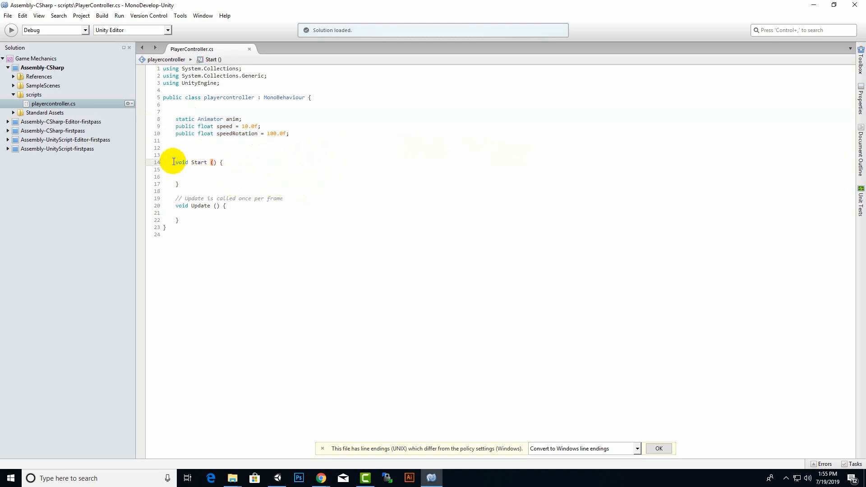
# Step: Delete the "Update is called once per frame" comment above the Update method
pyautogui.moveTo(168, 162); pyautogui.dragTo(225, 171)
pyautogui.moveTo(164, 199); pyautogui.dragTo(312, 195)
pyautogui.press('Delete')
pyautogui.click(238, 133)
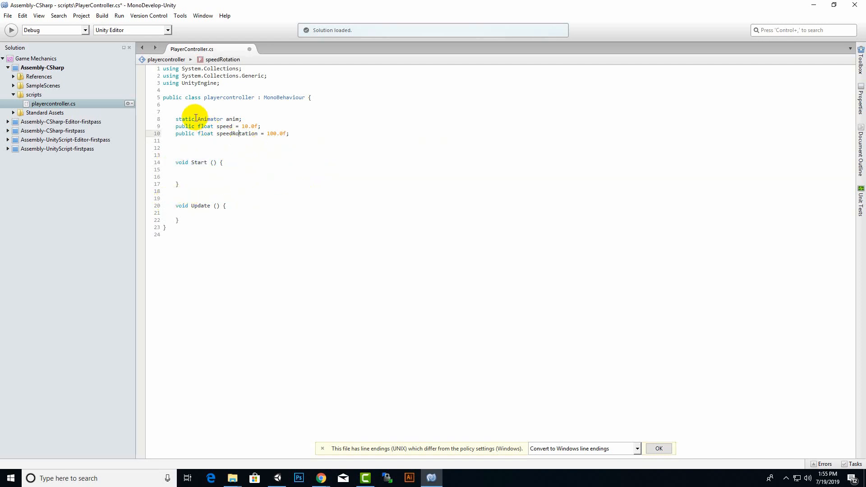
# Step: Write "anim = GetComponent<Animator> ();" inside the Start method and save the script
pyautogui.click(223, 170)
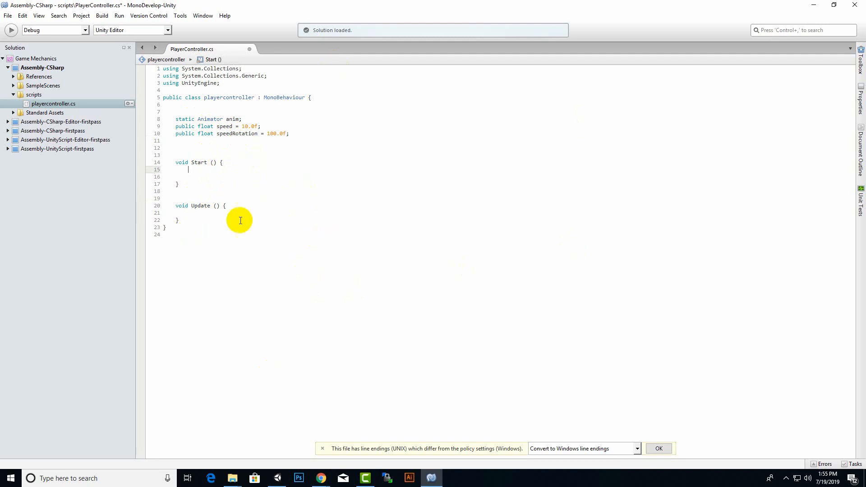
pyautogui.write('anim ')
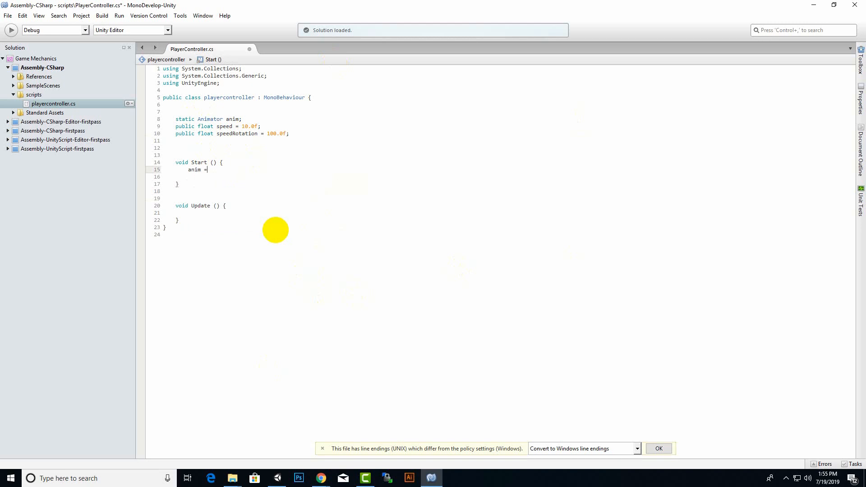
pyautogui.write('= get')
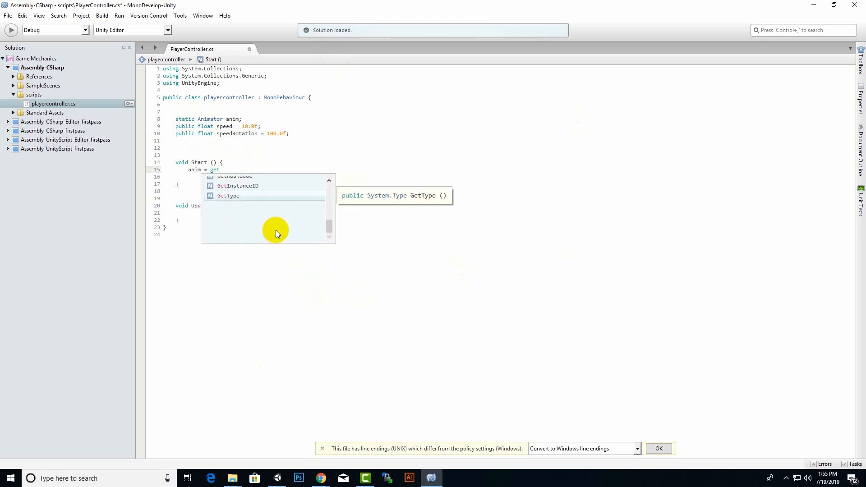
pyautogui.write('com')
pyautogui.press('Return')
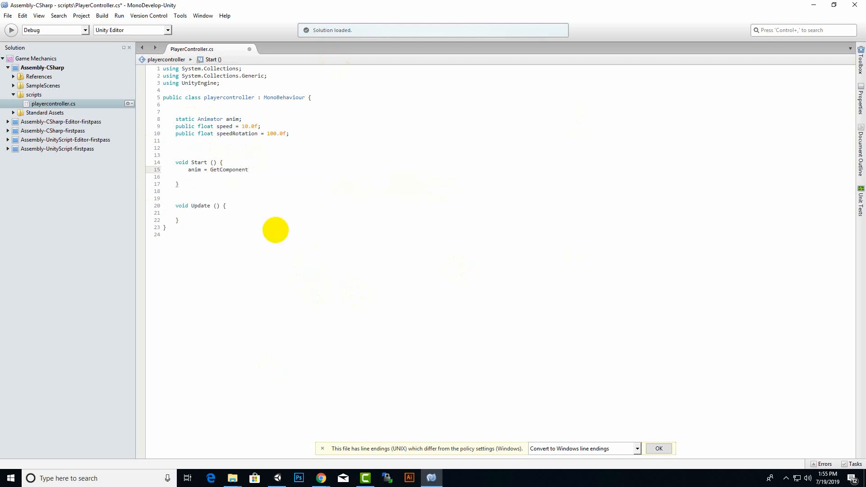
pyautogui.write('<>animatio')
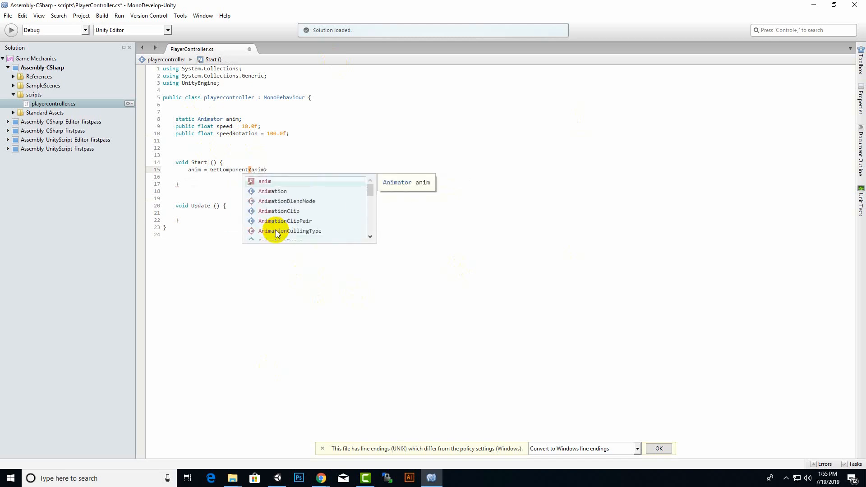
pyautogui.press('BackSpace')
pyautogui.press('BackSpace')
pyautogui.write('or')
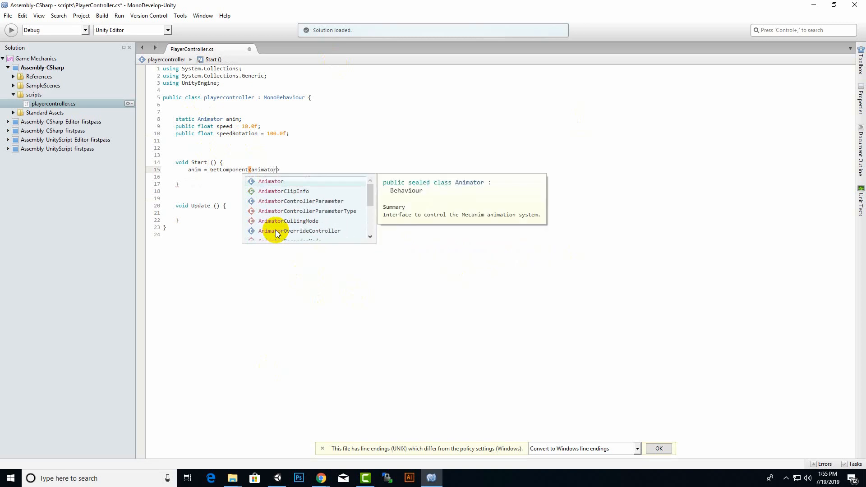
pyautogui.press('Return')
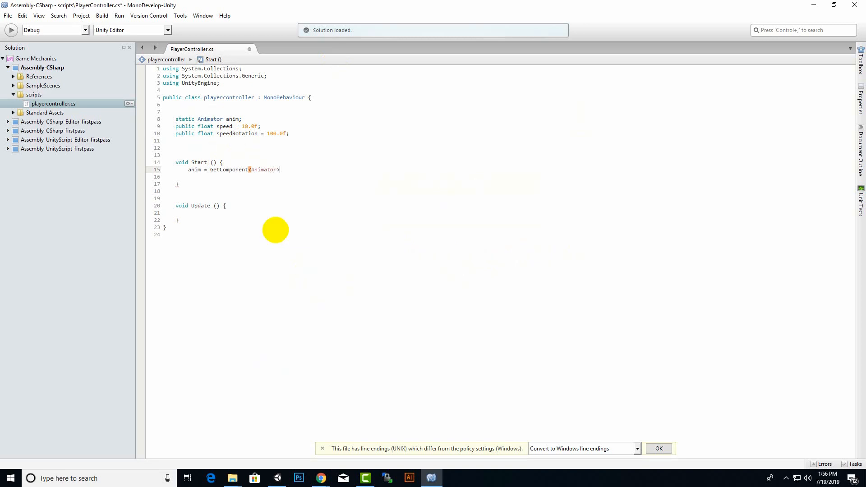
pyautogui.write('();')
pyautogui.hotkey('ctrl', 's')
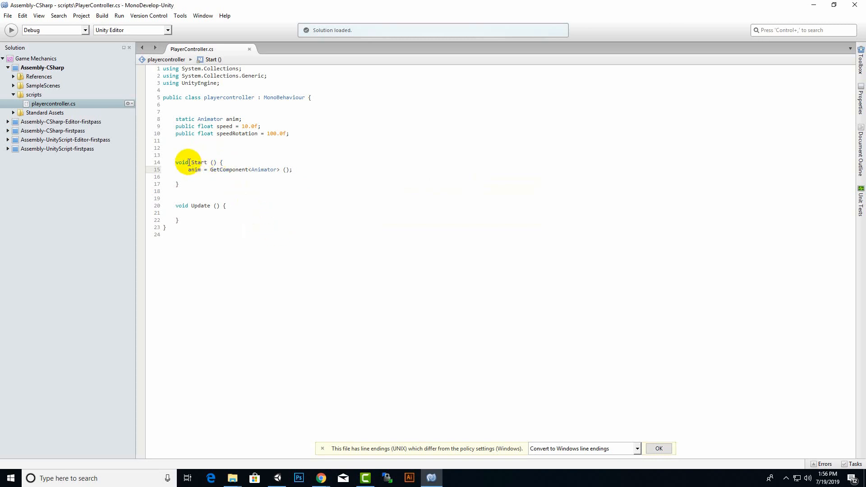
# Step: Insert a blank line above the GetComponent assignment in the Start method and save the script
pyautogui.click(256, 164)
pyautogui.press('Return')
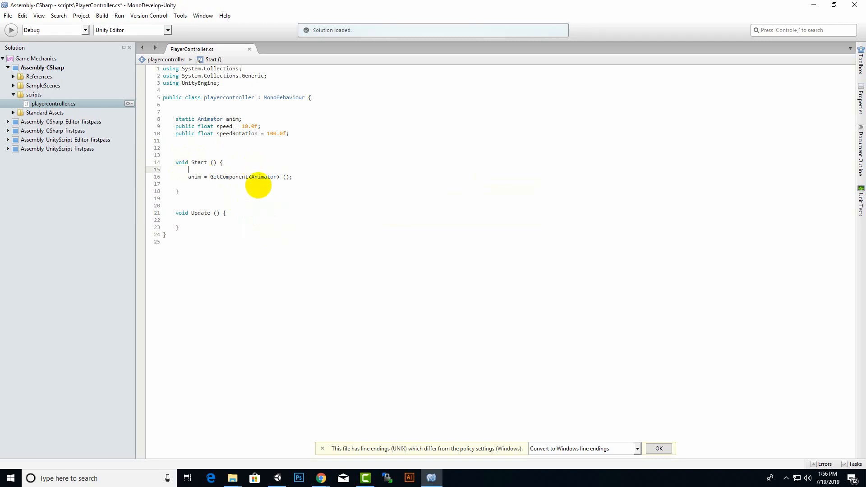
pyautogui.hotkey('ctrl', 's')
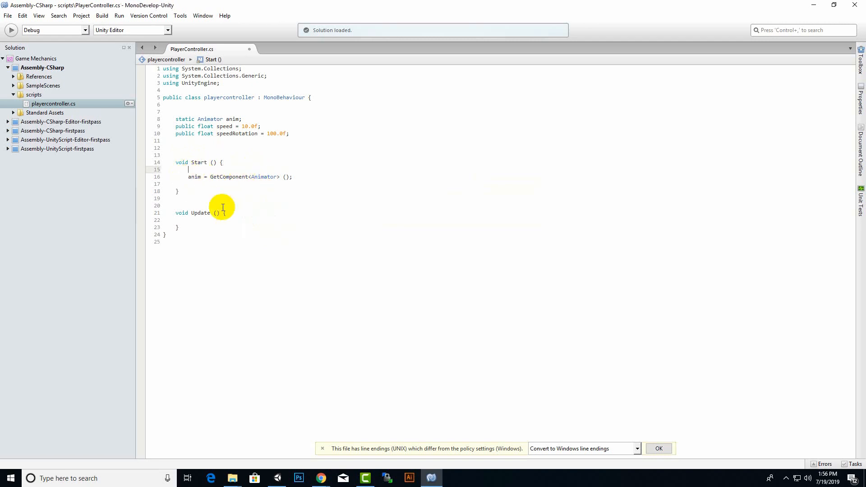
# Step: Add five blank lines inside the empty Update method and save the script
pyautogui.click(232, 222)
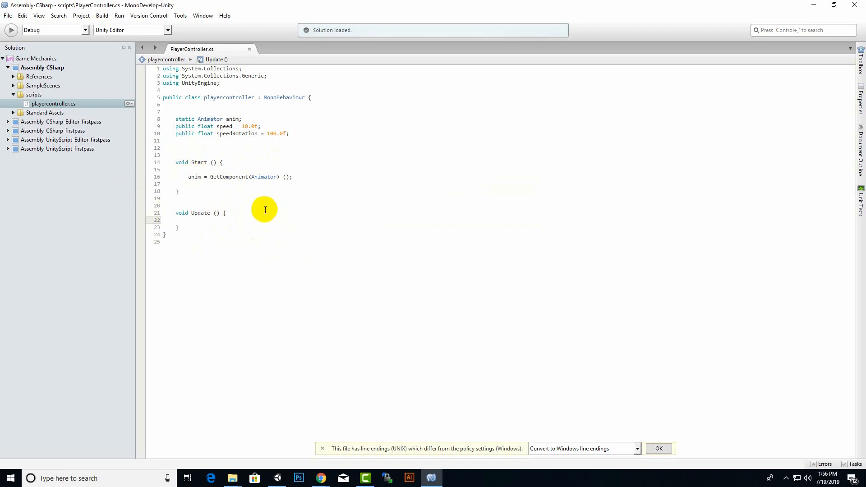
pyautogui.press('Return')
pyautogui.press('Return')
pyautogui.press('Return')
pyautogui.press('Return')
pyautogui.press('Return')
pyautogui.scroll(-1, 262, 209)
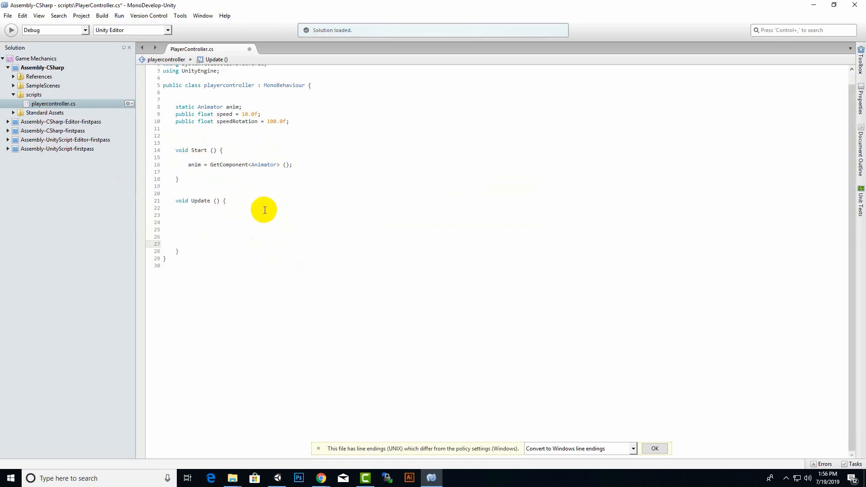
pyautogui.click(232, 222)
pyautogui.hotkey('ctrl', 's')
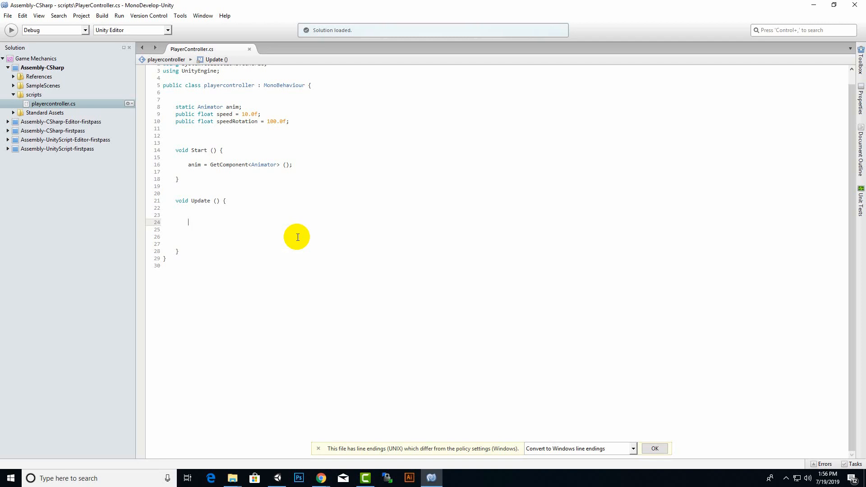
# Step: Begin an if statement in the Update method with Input.GetButtonDown as its condition
pyautogui.write('if')
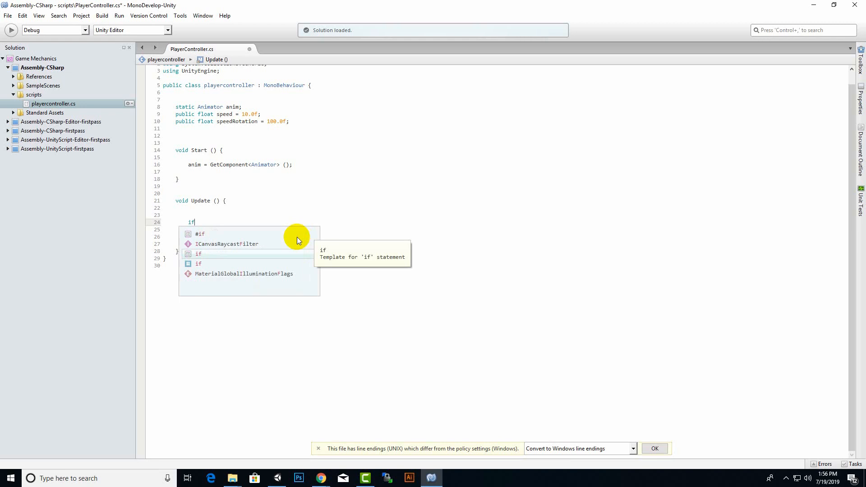
pyautogui.write('()Input')
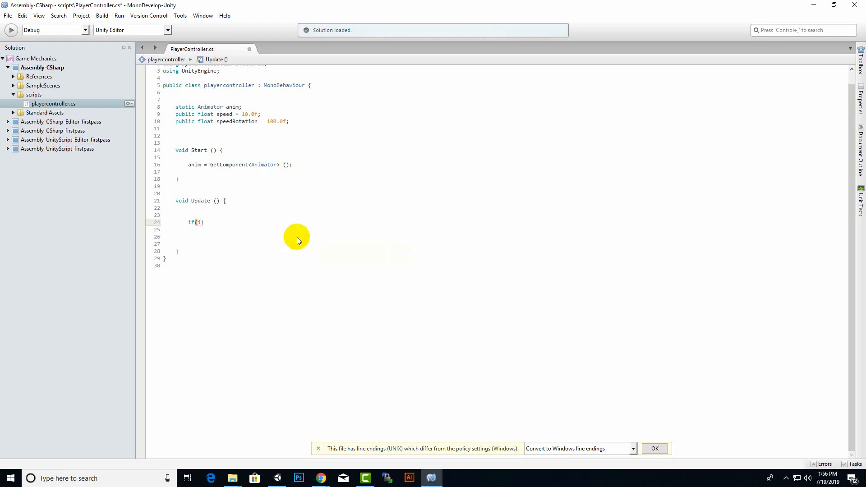
pyautogui.write('.get')
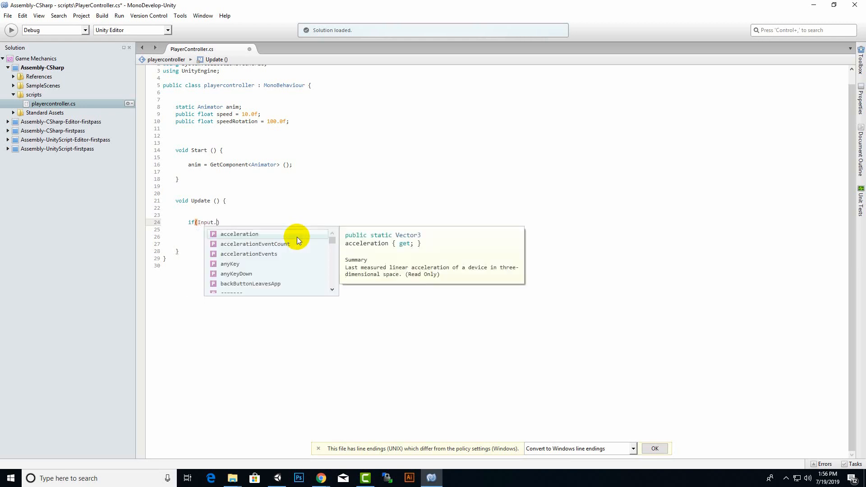
pyautogui.write('bu')
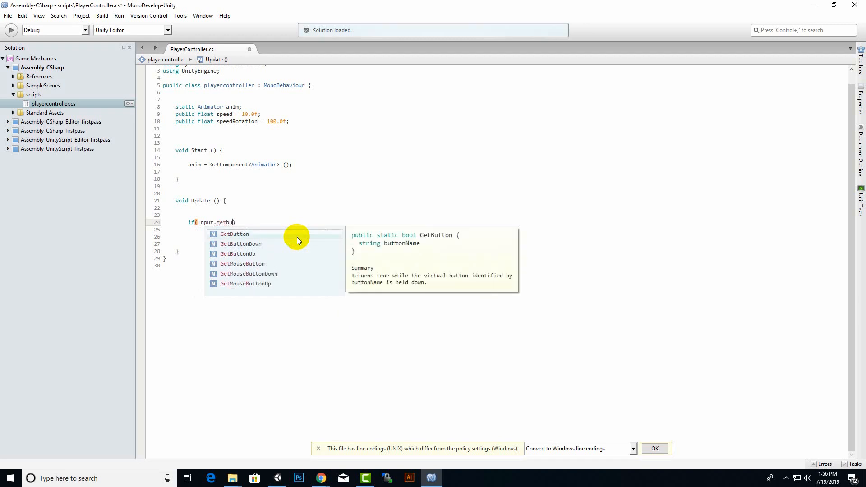
pyautogui.press('Return')
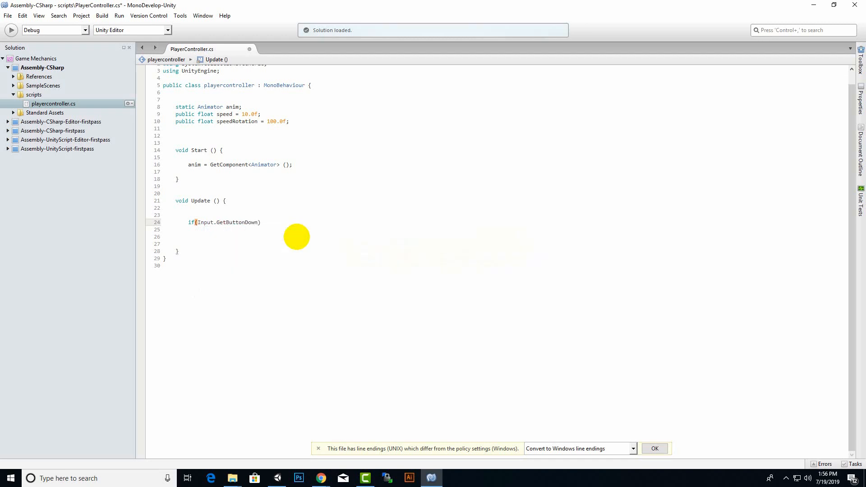
# Step: Pass the button name "Jump" to the GetButtonDown call in the if condition
pyautogui.write('()')
pyautogui.write('"')
pyautogui.press('Down')
pyautogui.click(267, 222)
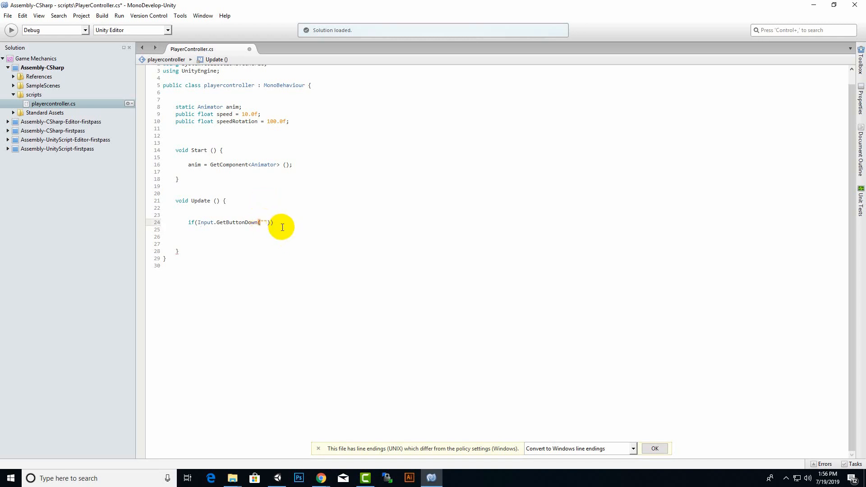
pyautogui.press('Left')
pyautogui.write('Jum')
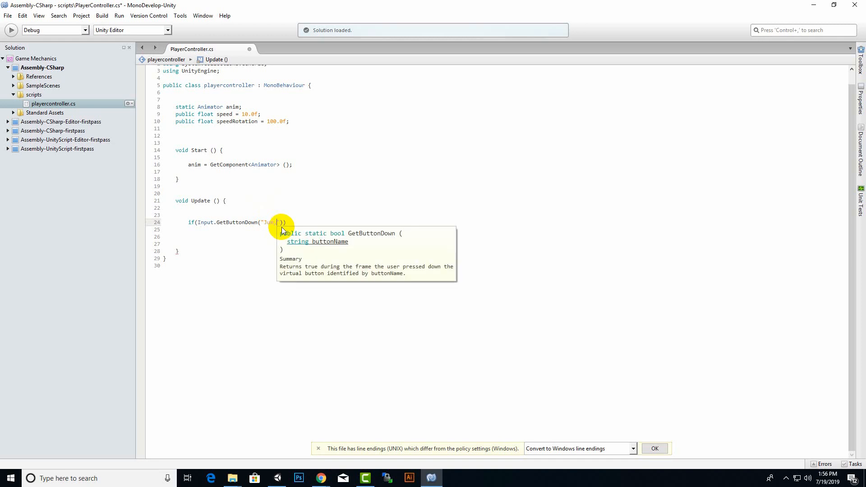
pyautogui.press('BackSpace')
pyautogui.write('p')
pyautogui.click(287, 222)
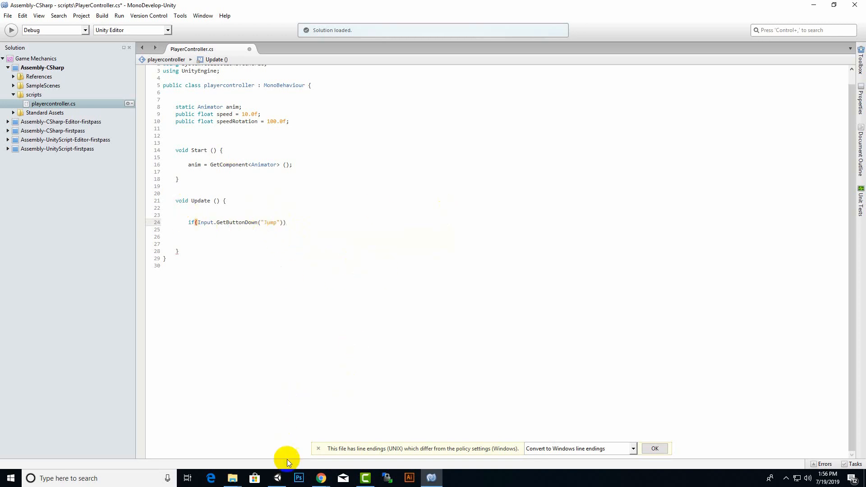
# Step: Switch to Unity to examine the first Jump axis's name and Positive Button in the project's Input settings, and return to MonoDevelop
pyautogui.click(278, 478)
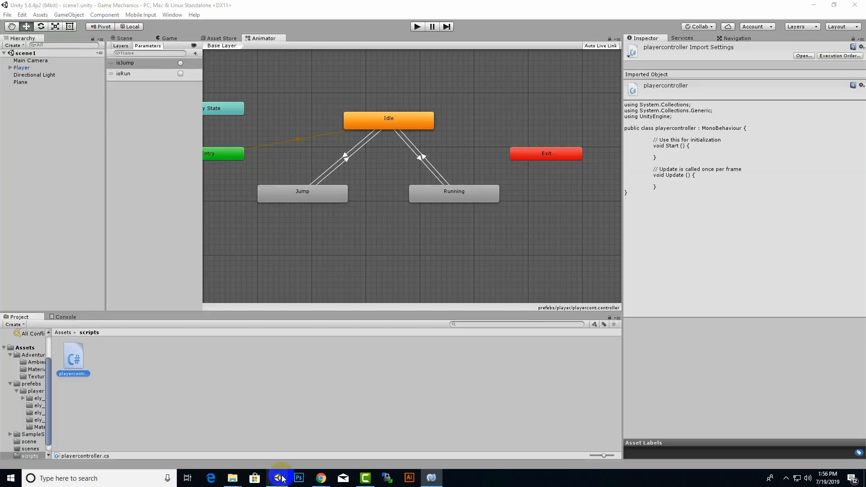
pyautogui.click(8, 15)
pyautogui.click(22, 14)
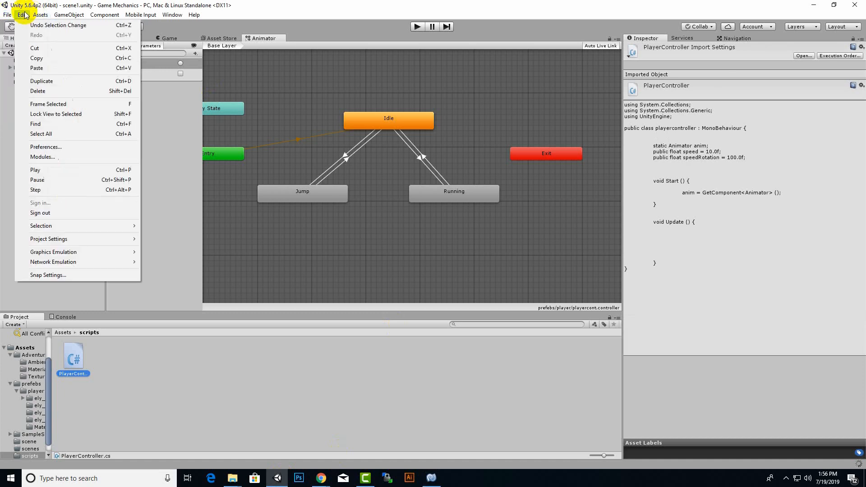
pyautogui.moveTo(50, 239)
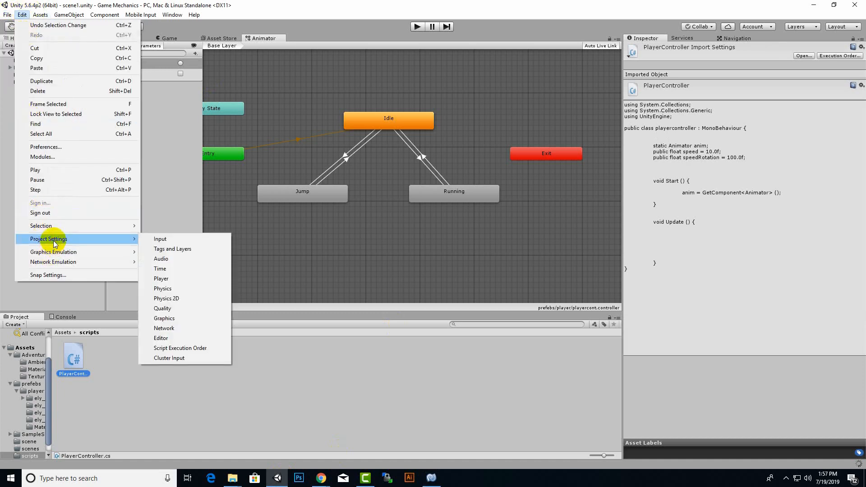
pyautogui.click(169, 236)
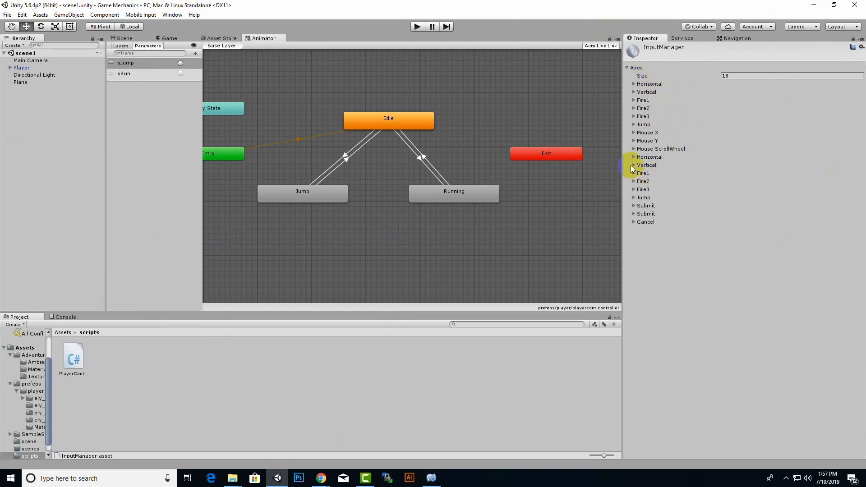
pyautogui.click(634, 125)
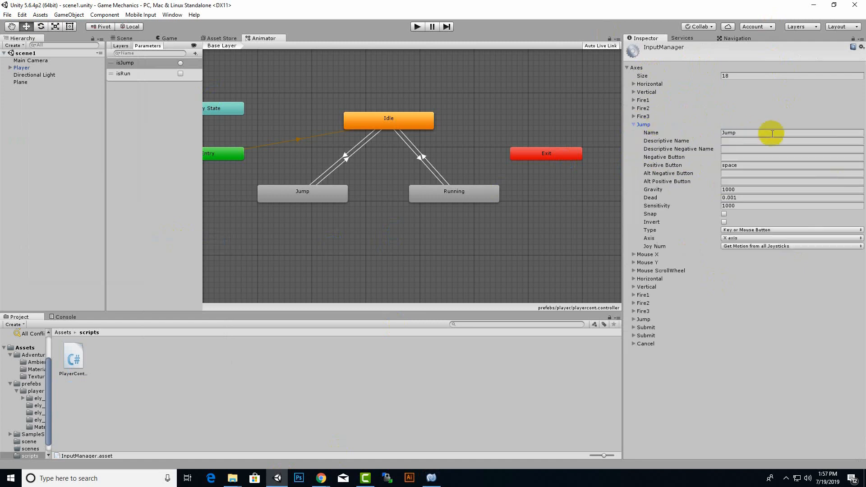
pyautogui.click(741, 165)
pyautogui.moveTo(741, 166); pyautogui.dragTo(708, 166)
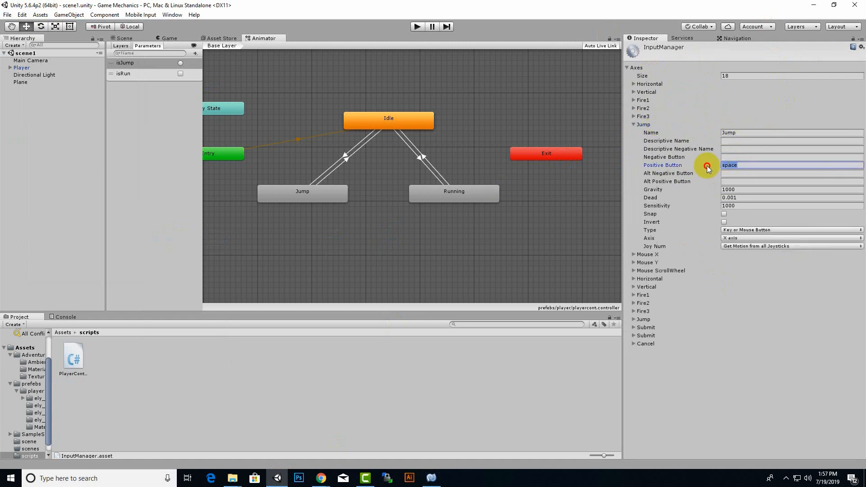
pyautogui.click(760, 163)
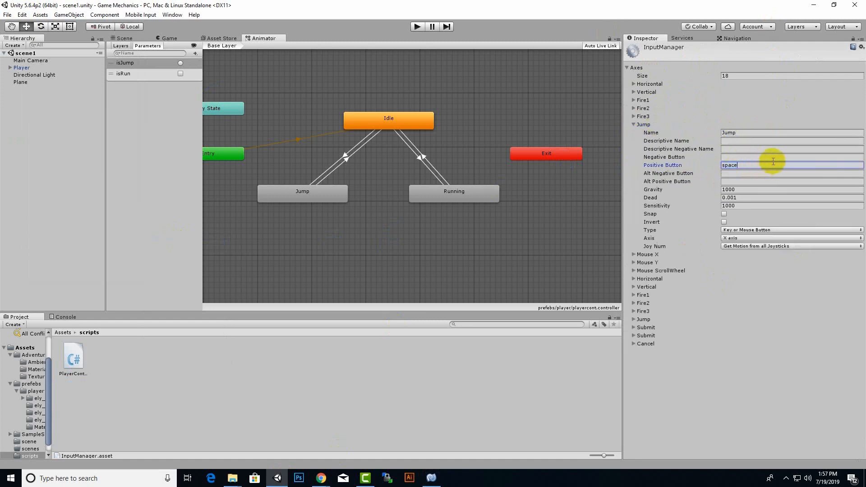
pyautogui.click(649, 124)
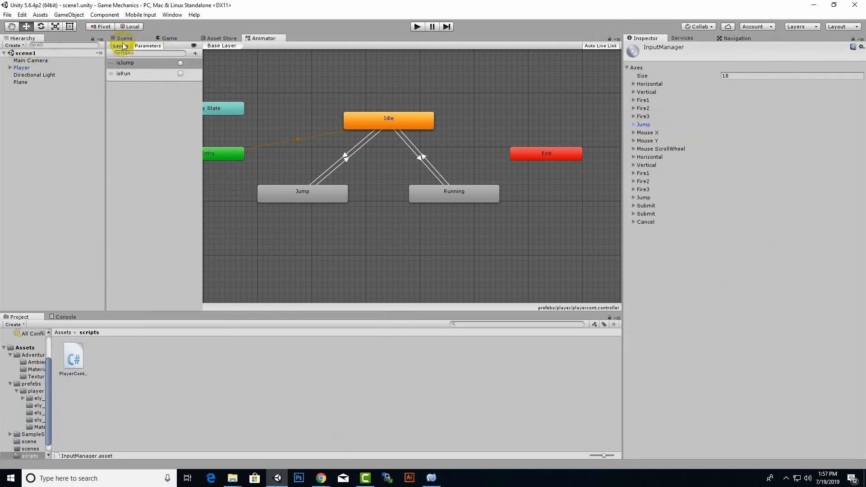
pyautogui.click(432, 478)
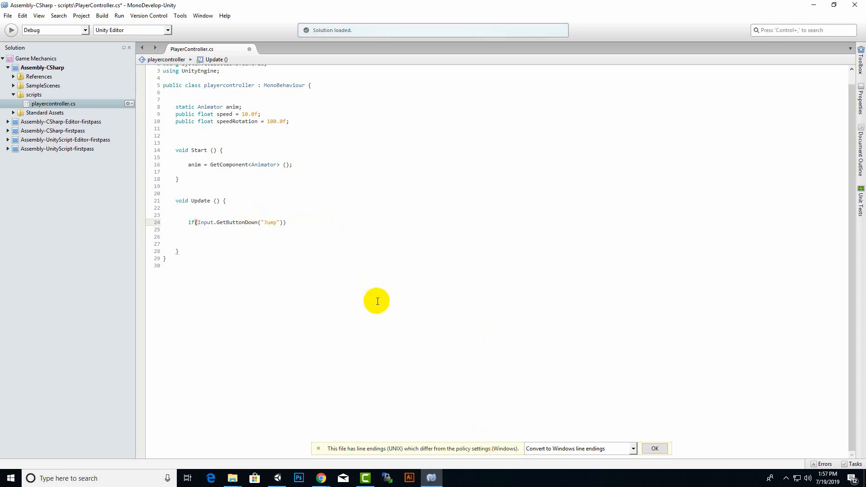
# Step: Give the Jump if statement a braced body with blank lines inside it
pyautogui.write('{')
pyautogui.press('Return')
pyautogui.write('}')
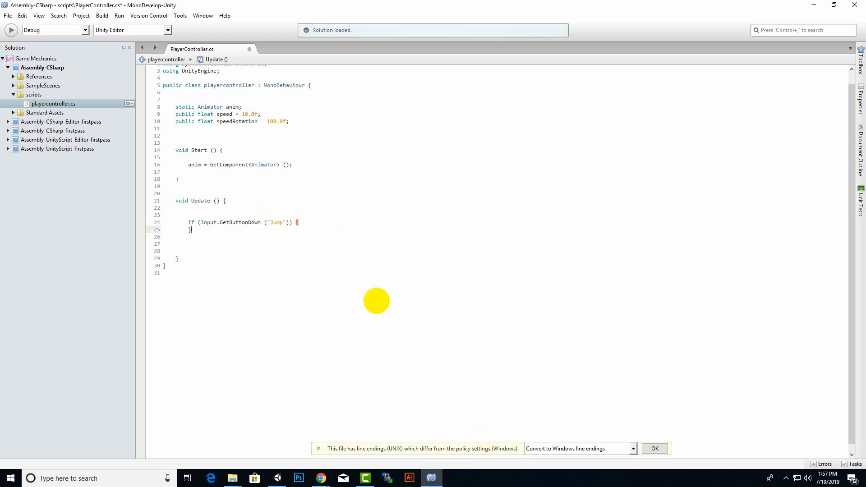
pyautogui.press('Left')
pyautogui.press('Return')
pyautogui.press('Return')
pyautogui.press('Return')
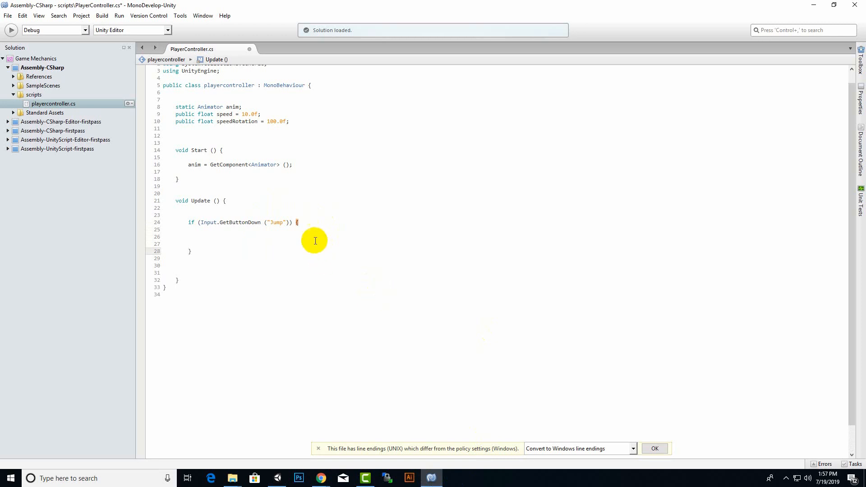
pyautogui.press('Up')
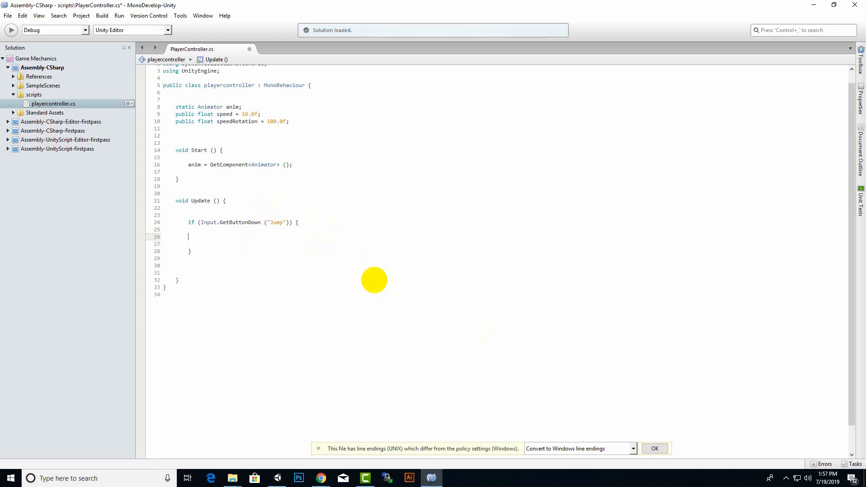
# Step: Inside the if block, call anim.SetTrigger with "isJump" and save the script
pyautogui.write('anim')
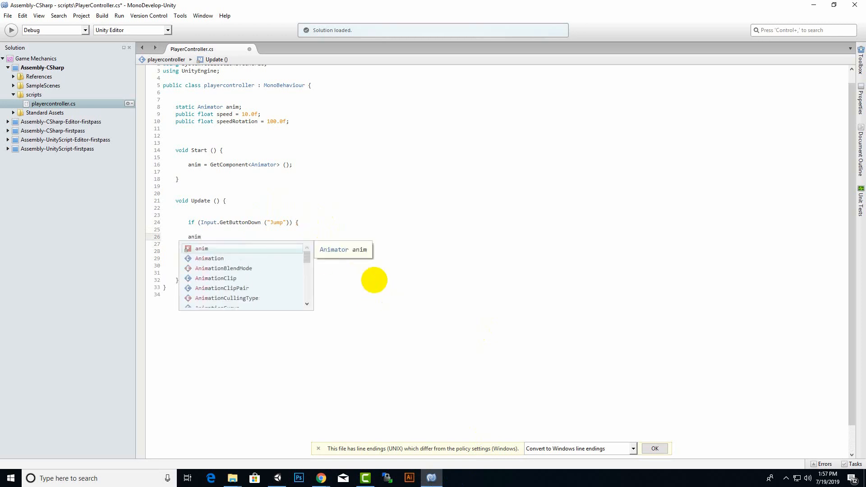
pyautogui.write('.set')
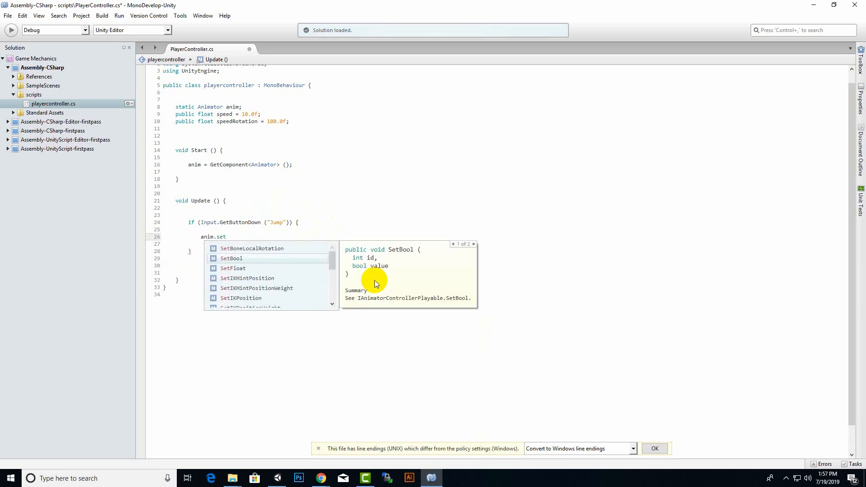
pyautogui.write('tr')
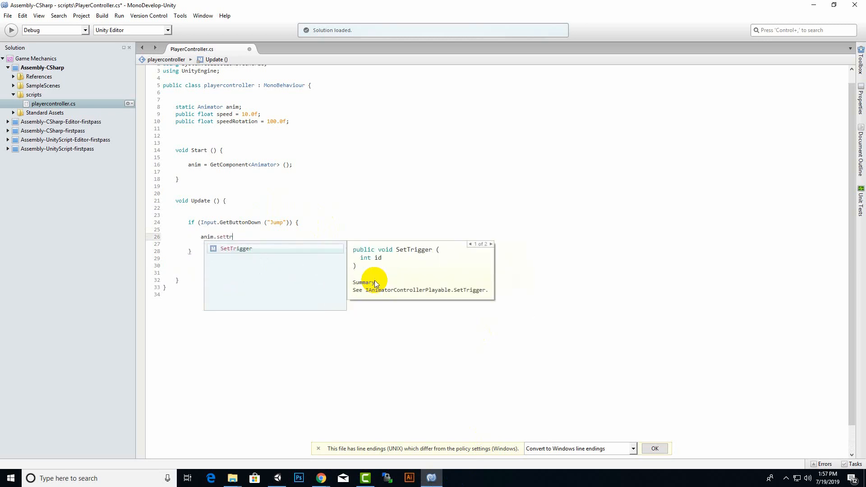
pyautogui.press('Return')
pyautogui.write('()')
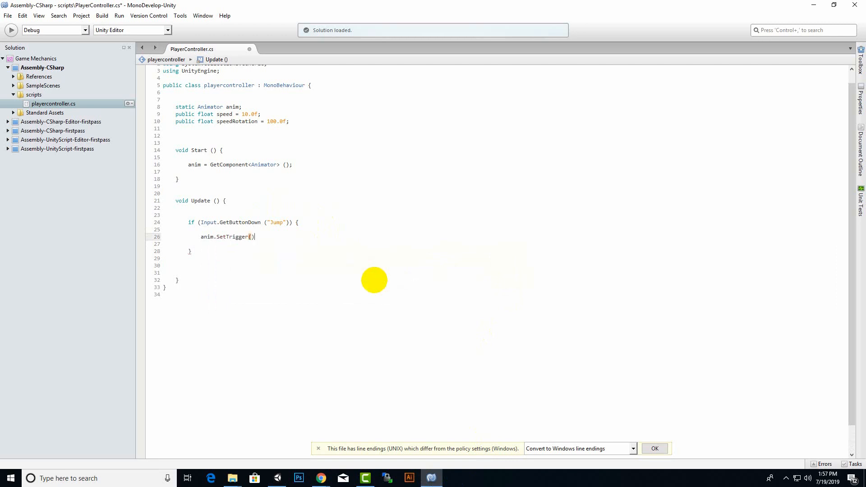
pyautogui.write('""')
pyautogui.write('isJump')
pyautogui.write('")')
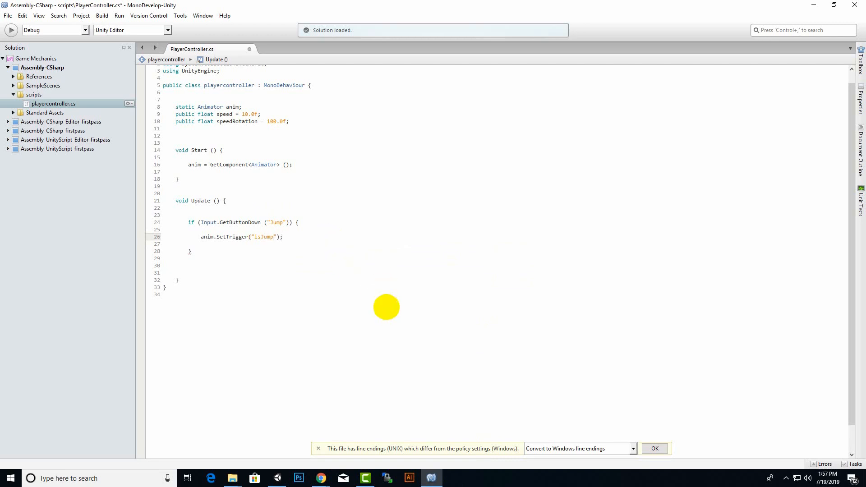
pyautogui.hotkey('ctrl', 's')
# Step: Compare the trigger name in the SetTrigger call with the parameters of the Animator in Unity
pyautogui.click(258, 236)
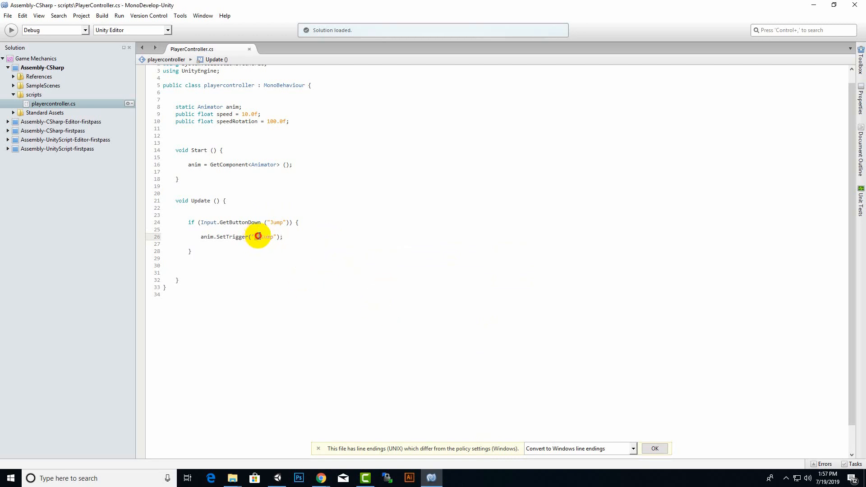
pyautogui.moveTo(258, 236); pyautogui.dragTo(274, 236)
pyautogui.click(257, 237)
pyautogui.click(259, 237)
pyautogui.click(301, 241)
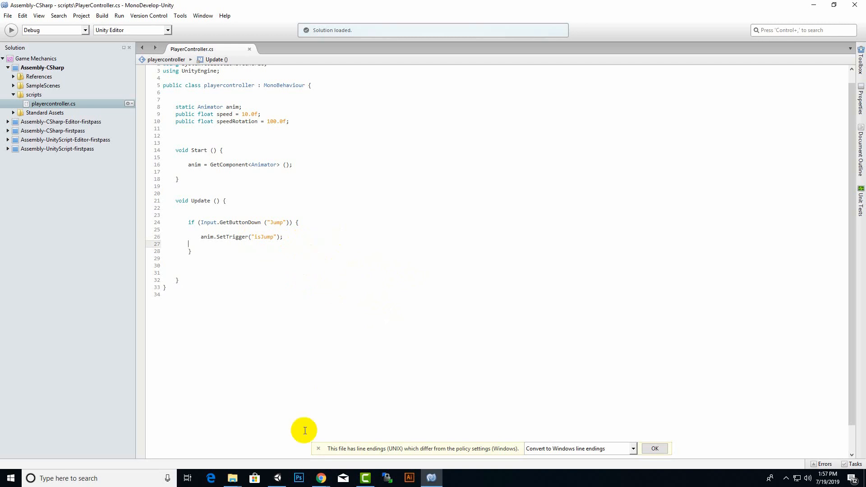
pyautogui.click(277, 478)
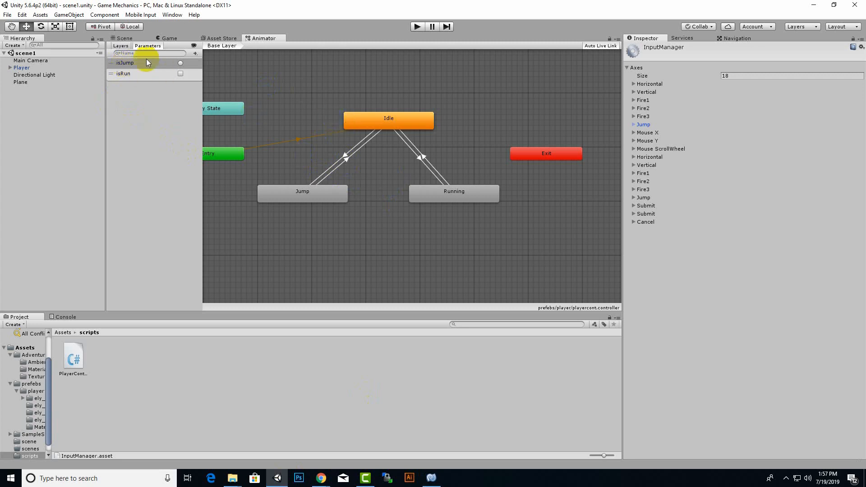
# Step: Show the scene view, select the Player object and try to attach the PlayerController script to it
pyautogui.click(129, 40)
pyautogui.moveTo(382, 202); pyautogui.dragTo(372, 194, button='middle')
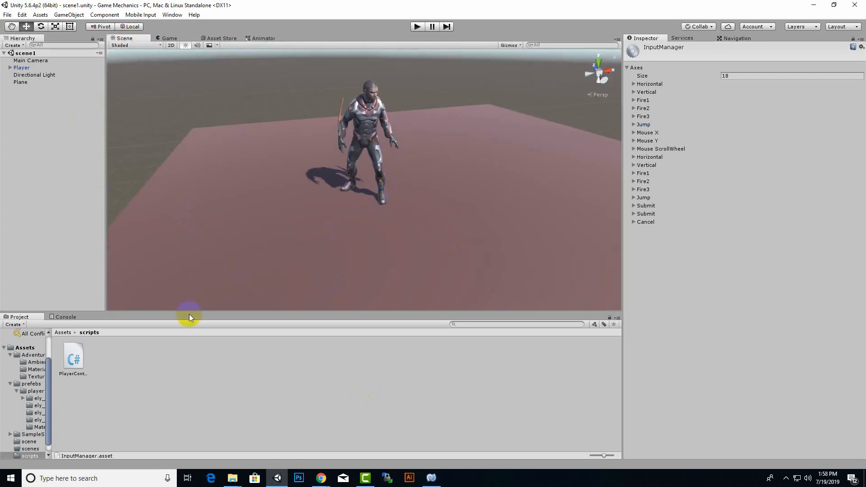
pyautogui.click(20, 60)
pyautogui.click(20, 67)
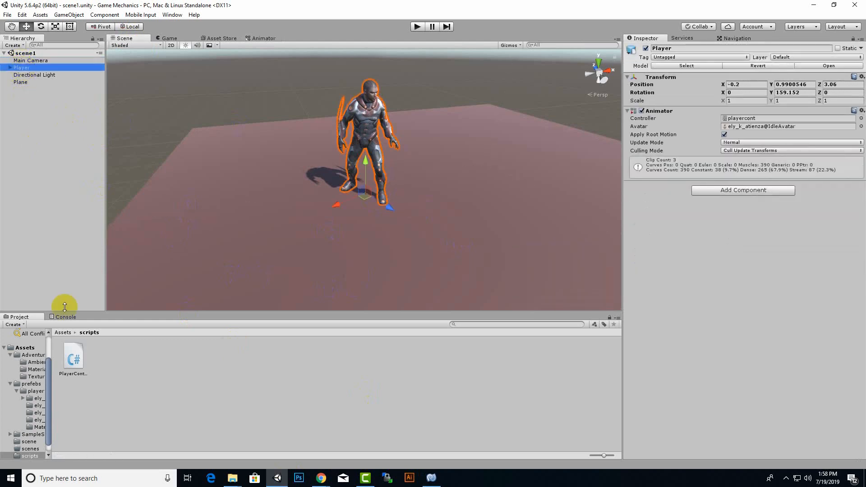
pyautogui.moveTo(72, 357); pyautogui.dragTo(794, 254)
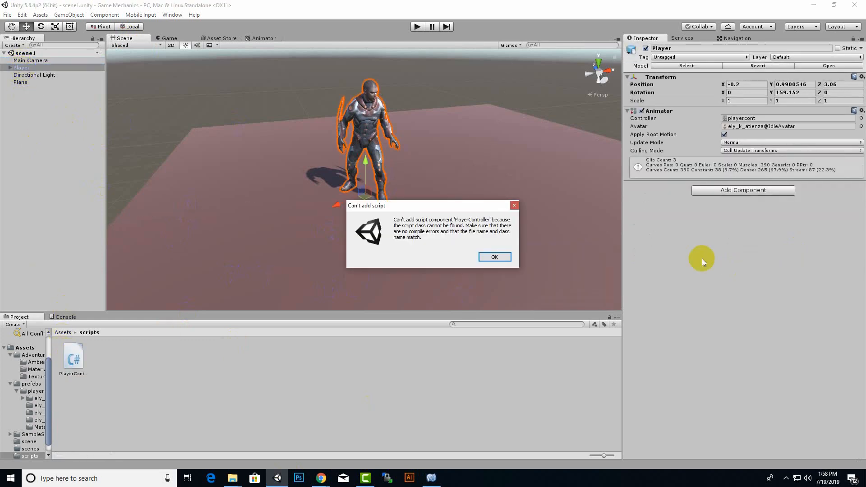
pyautogui.click(496, 257)
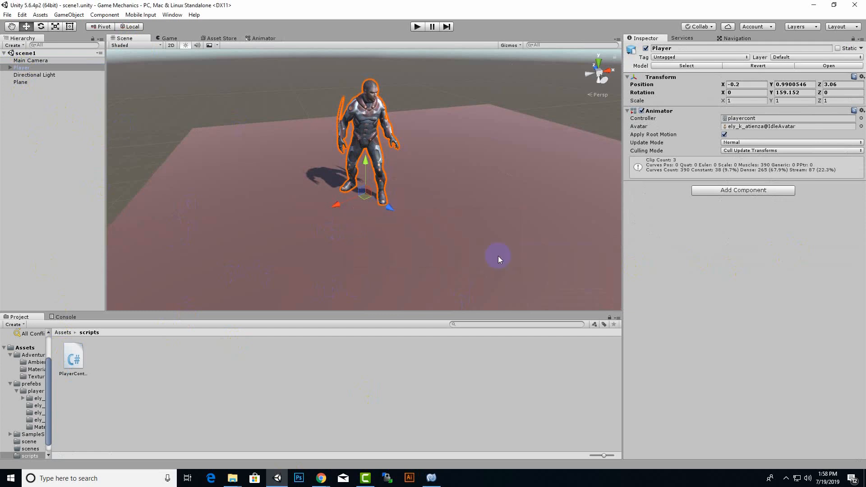
# Step: Switch to MonoDevelop and examine the script's class name, matching braces and Jump if block for errors
pyautogui.click(431, 478)
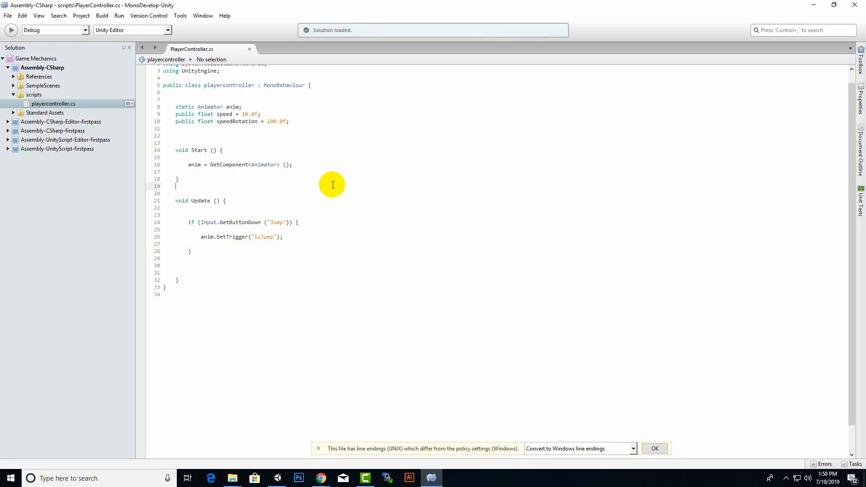
pyautogui.scroll(1, 333, 184)
pyautogui.click(245, 97)
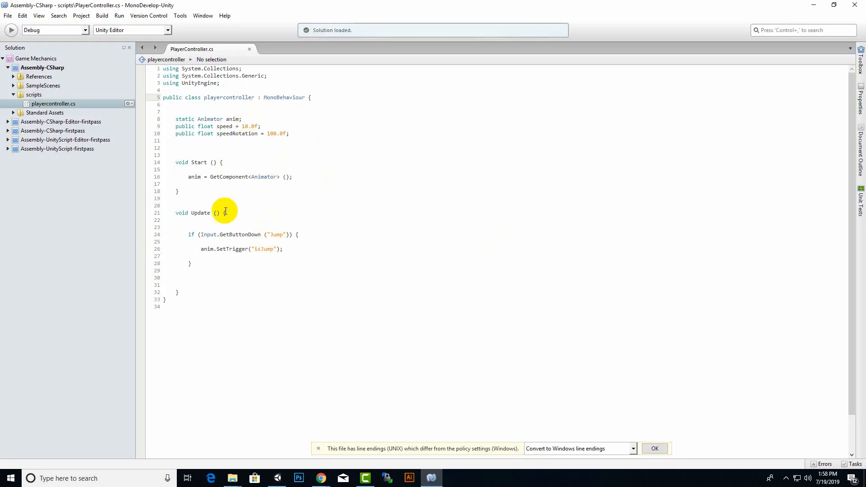
pyautogui.click(225, 206)
pyautogui.click(192, 300)
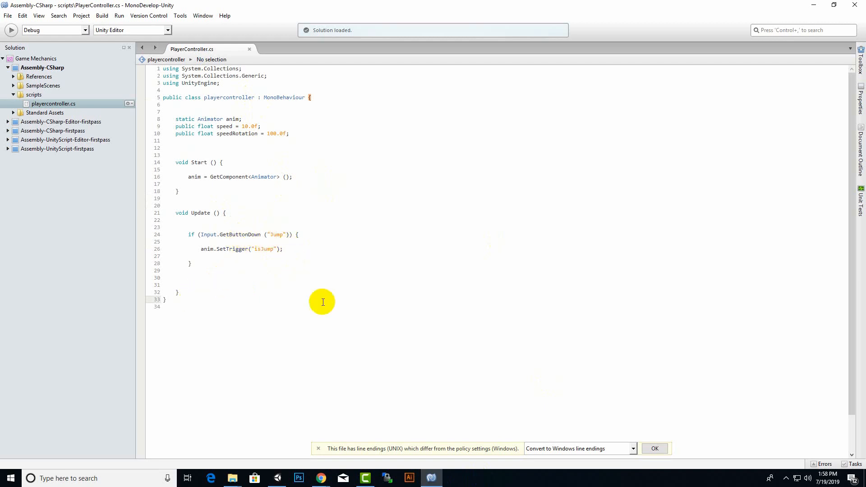
pyautogui.click(276, 206)
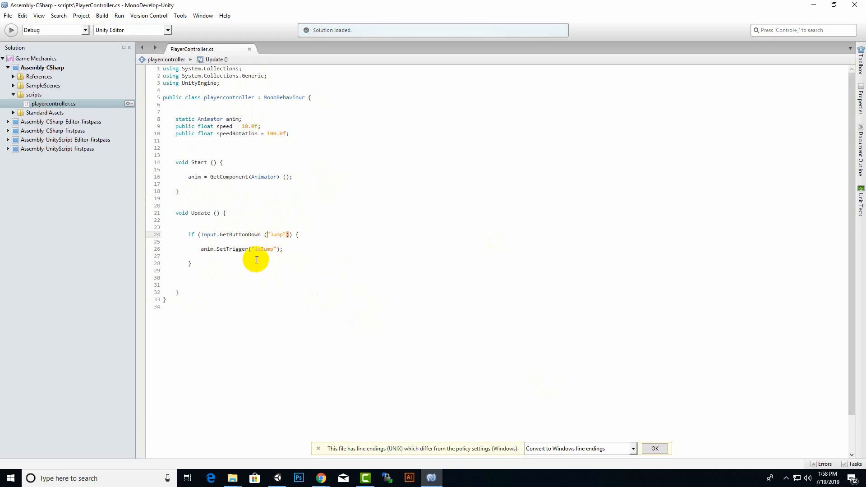
pyautogui.click(290, 251)
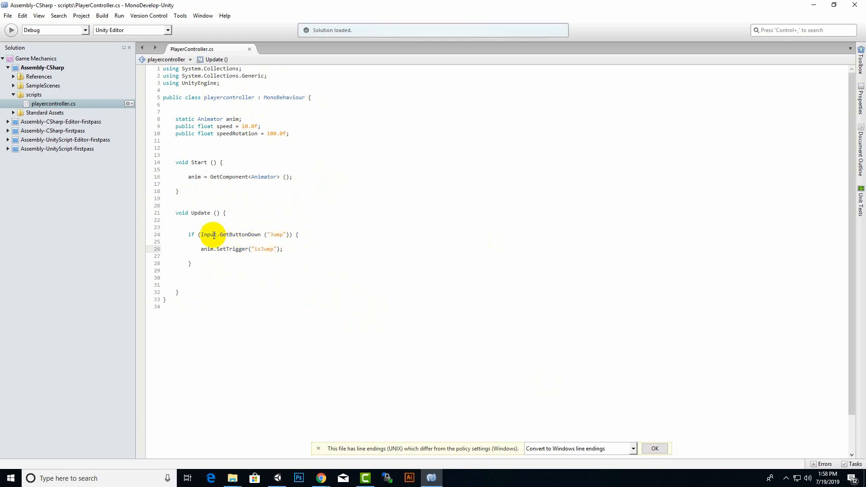
pyautogui.click(189, 235)
pyautogui.write('{')
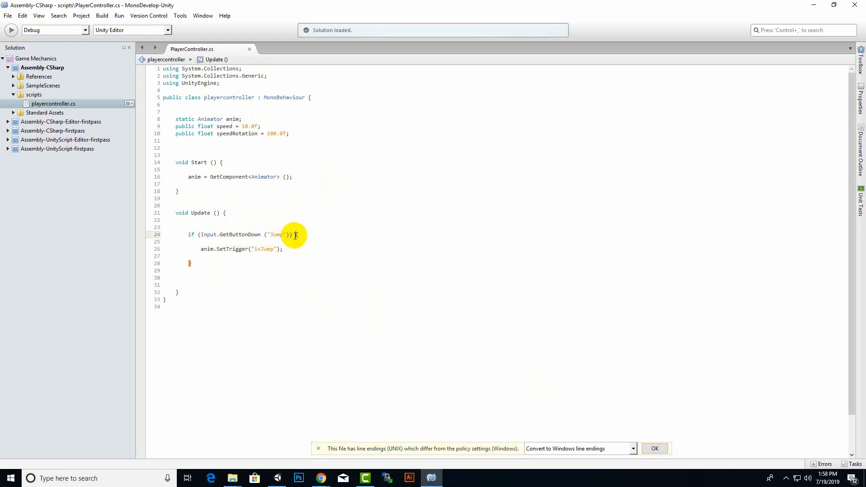
pyautogui.click(232, 291)
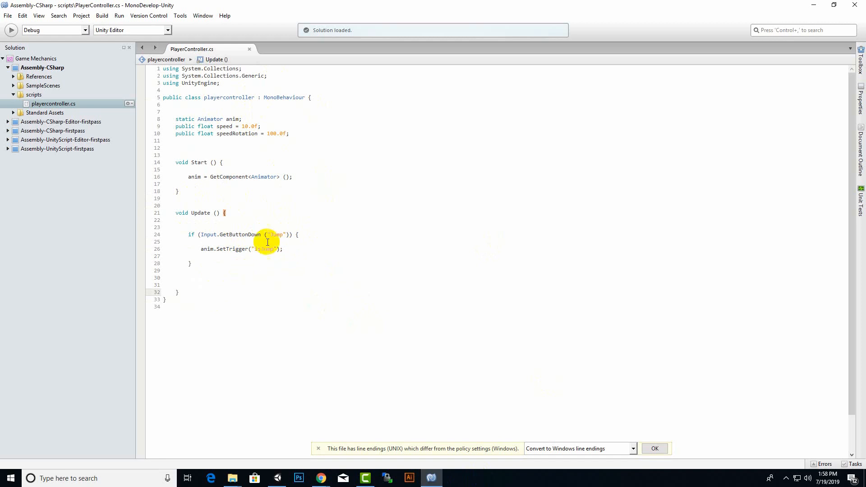
pyautogui.click(226, 119)
pyautogui.click(214, 98)
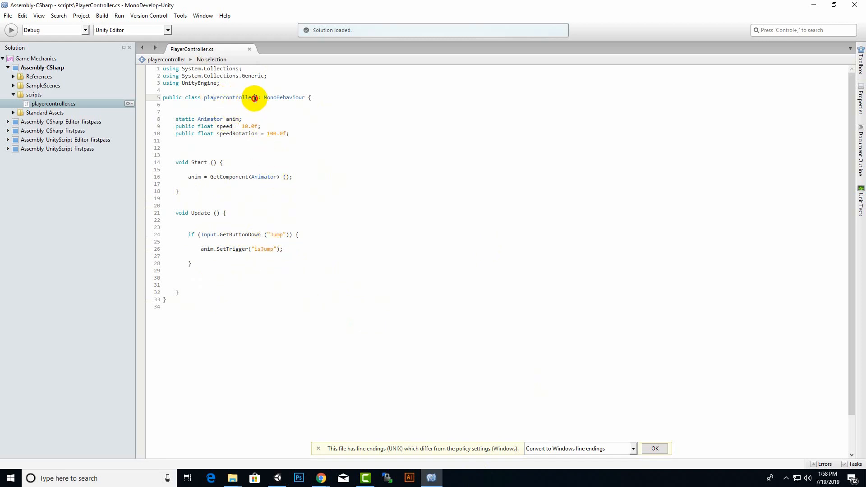
pyautogui.doubleClick(244, 96)
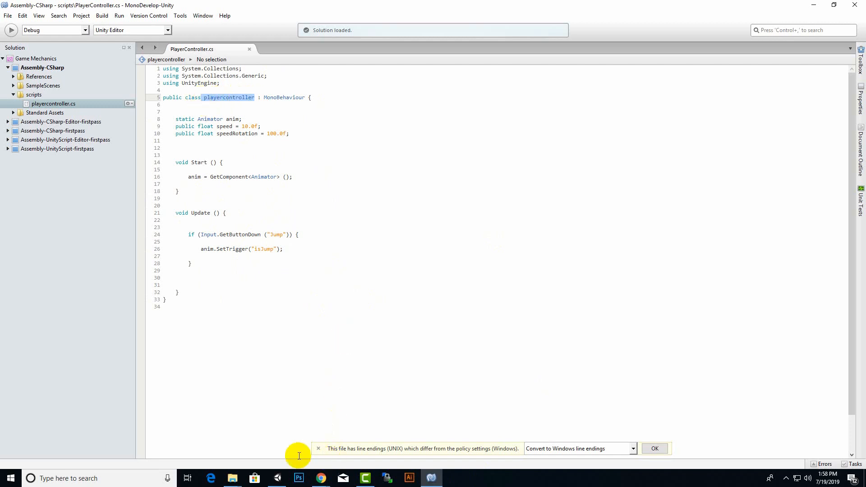
# Step: Switch to Unity, run the scene briefly in Play mode and stop it
pyautogui.click(277, 478)
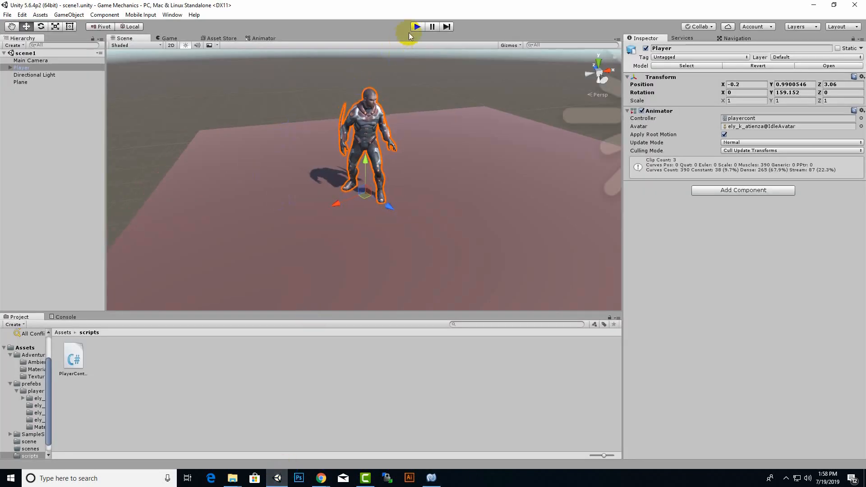
pyautogui.click(417, 26)
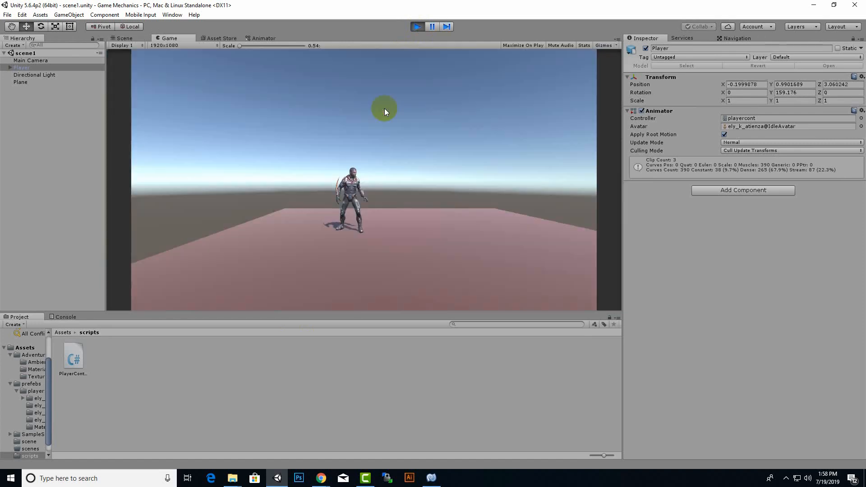
pyautogui.click(417, 26)
# Step: Try again to attach the PlayerController script to Player, check the Console for errors and return to the project assets
pyautogui.moveTo(94, 355); pyautogui.dragTo(756, 214)
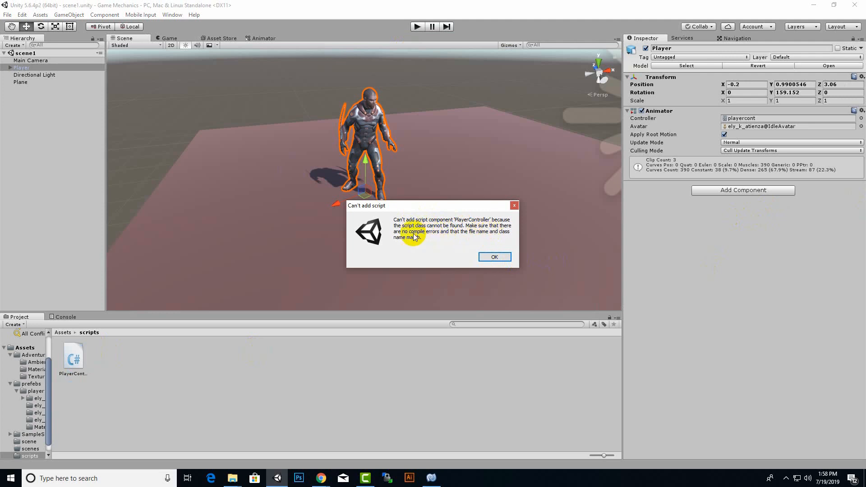
pyautogui.click(494, 257)
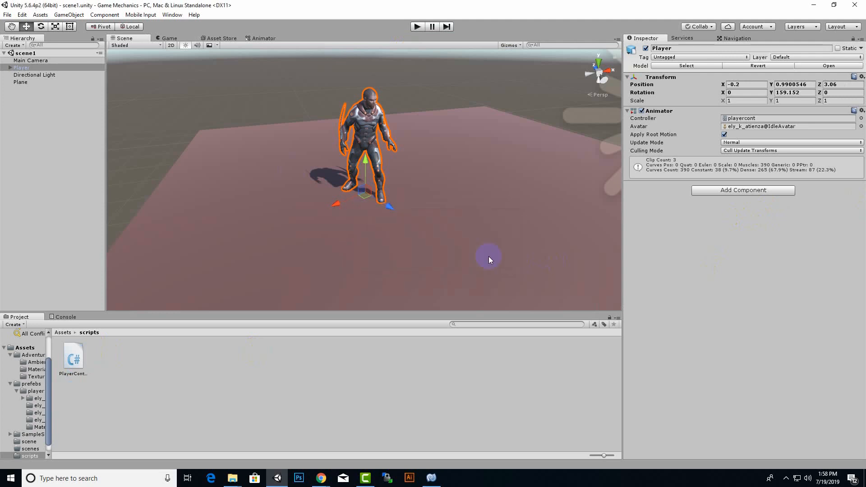
pyautogui.click(78, 316)
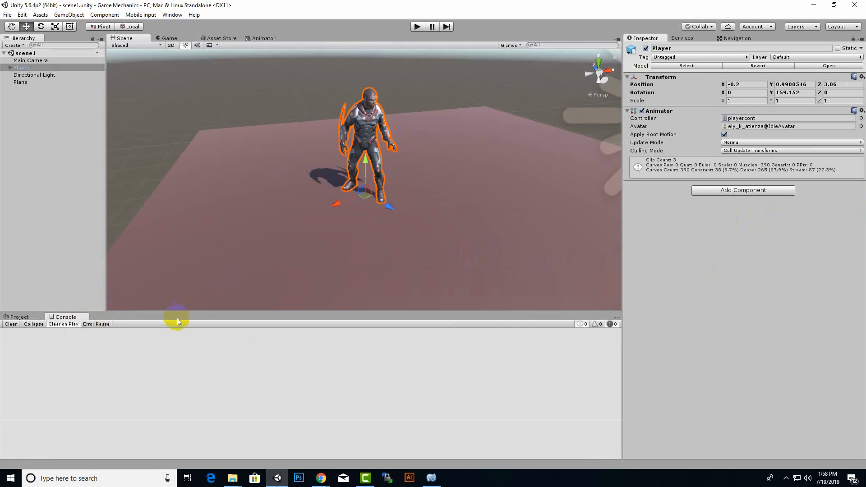
pyautogui.click(13, 317)
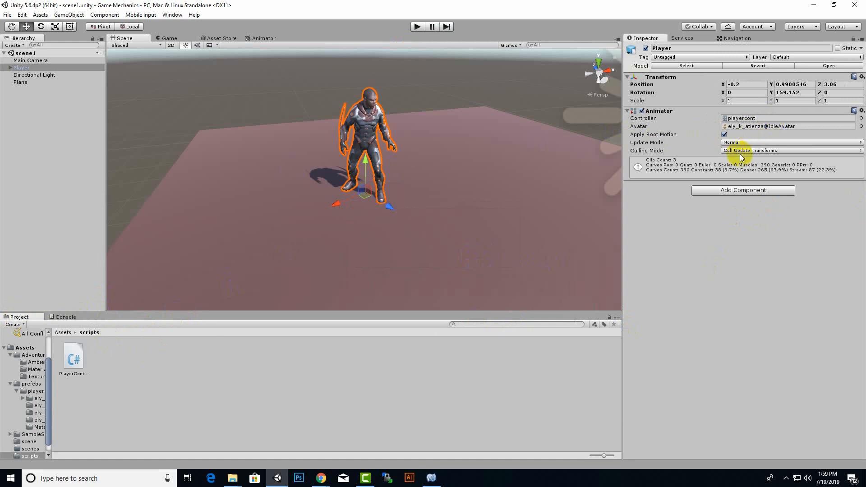
# Step: Search the components available for the Player object for the PlayerController script, trying different capitalizations, and close the component list
pyautogui.click(757, 194)
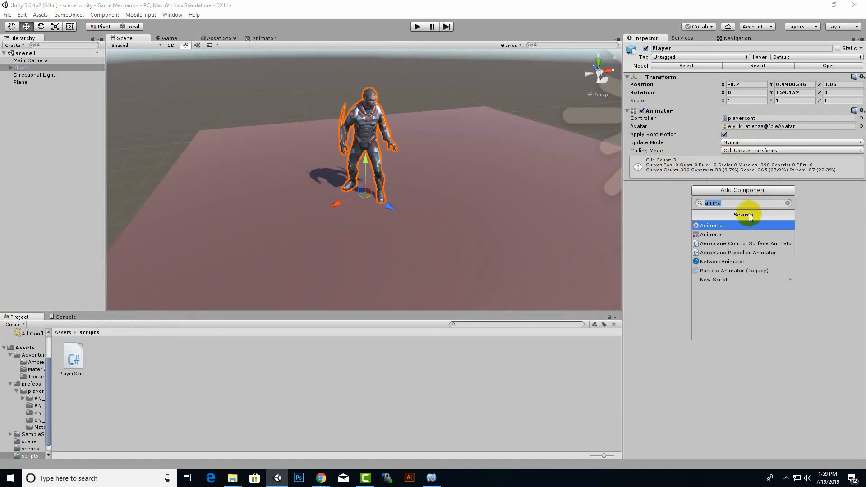
pyautogui.write('player')
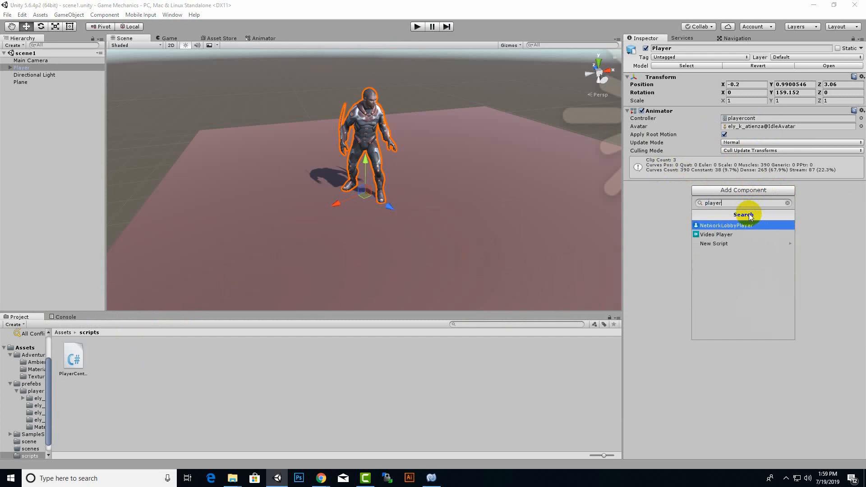
pyautogui.write('co')
pyautogui.press('BackSpace')
pyautogui.press('BackSpace')
pyautogui.press('BackSpace')
pyautogui.press('BackSpace')
pyautogui.press('BackSpace')
pyautogui.press('BackSpace')
pyautogui.press('BackSpace')
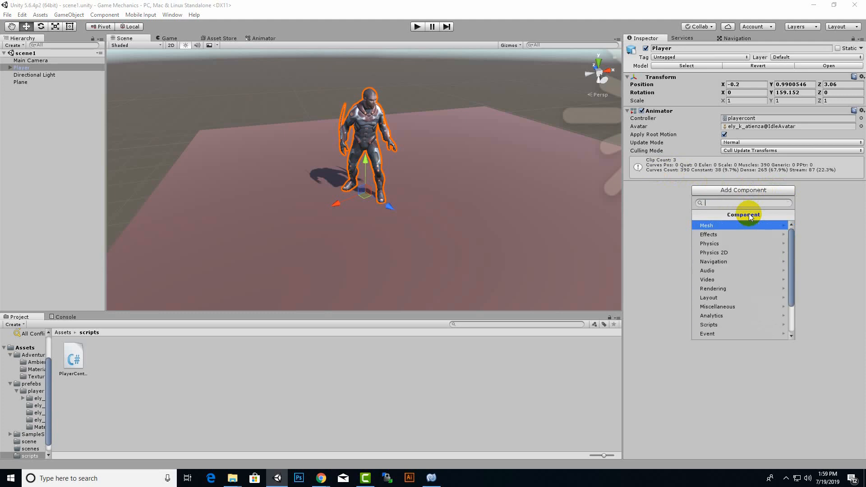
pyautogui.write('Playe')
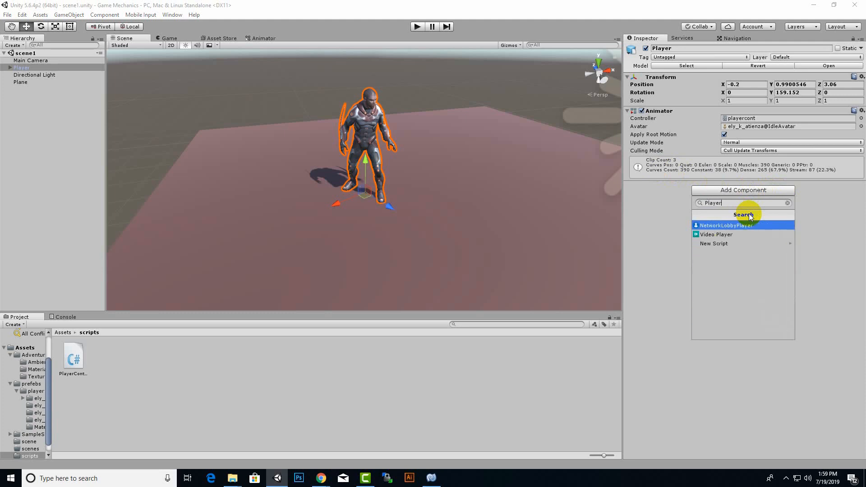
pyautogui.write('rc')
pyautogui.press('BackSpace')
pyautogui.write('con')
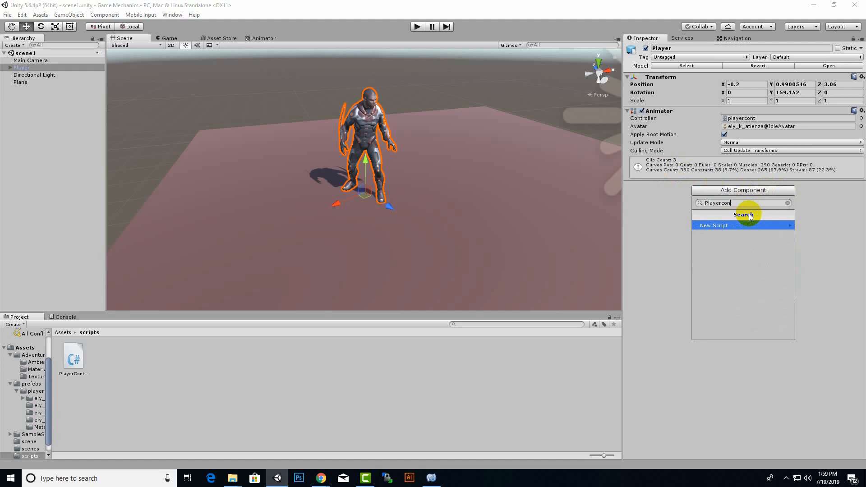
pyautogui.press('BackSpace')
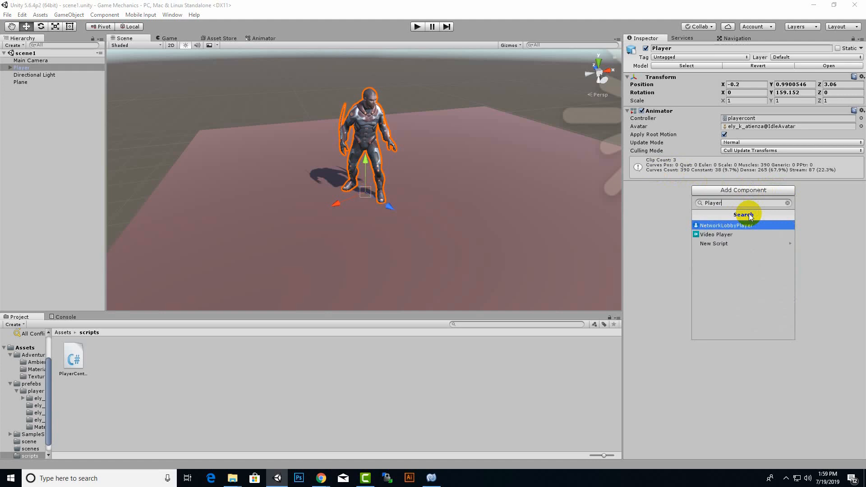
pyautogui.write('Con')
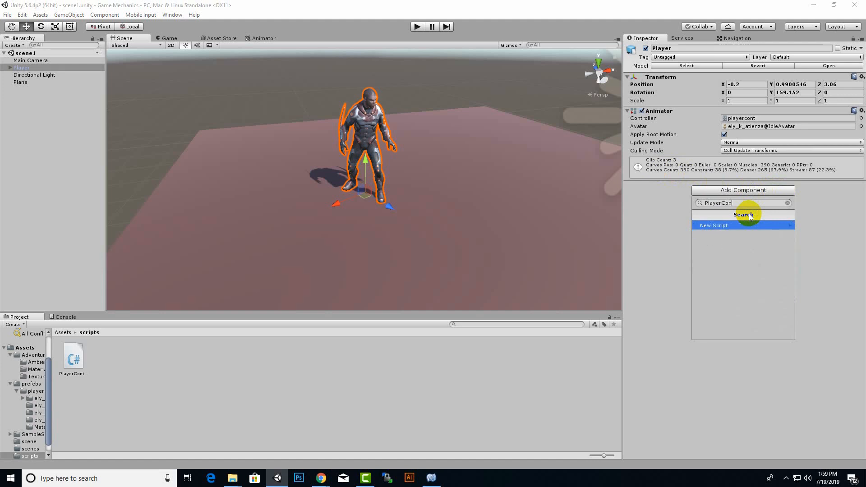
pyautogui.press('BackSpace')
pyautogui.press('BackSpace')
pyautogui.press('BackSpace')
pyautogui.press('BackSpace')
pyautogui.press('BackSpace')
pyautogui.press('BackSpace')
pyautogui.press('BackSpace')
pyautogui.press('BackSpace')
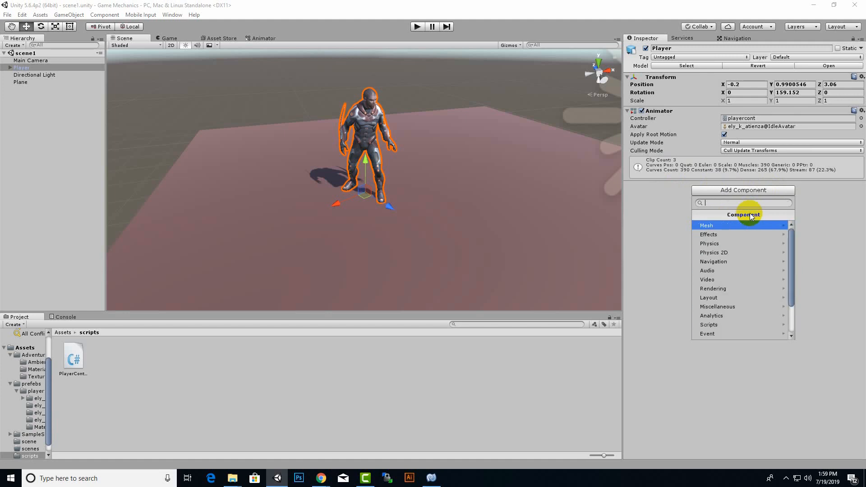
pyautogui.click(668, 244)
# Step: Switch to MonoDevelop, cut the variables, Start and Update code from the playercontroller class, and quit without saving
pyautogui.click(429, 479)
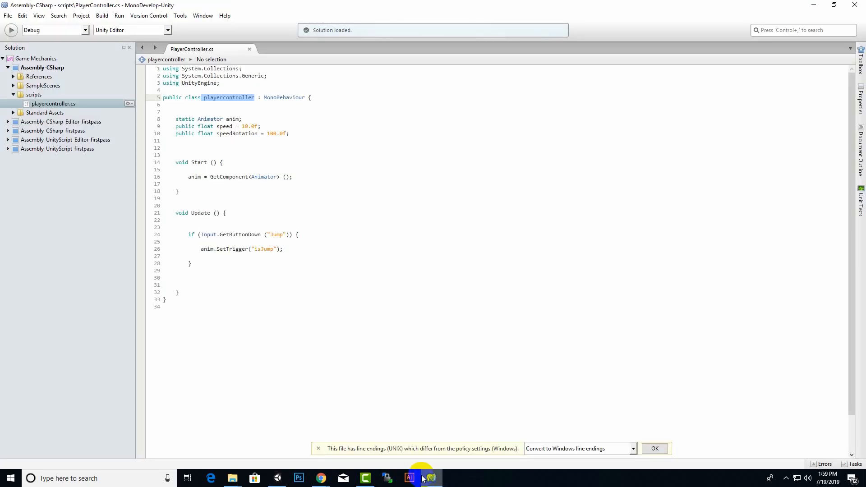
pyautogui.moveTo(176, 119); pyautogui.dragTo(326, 294)
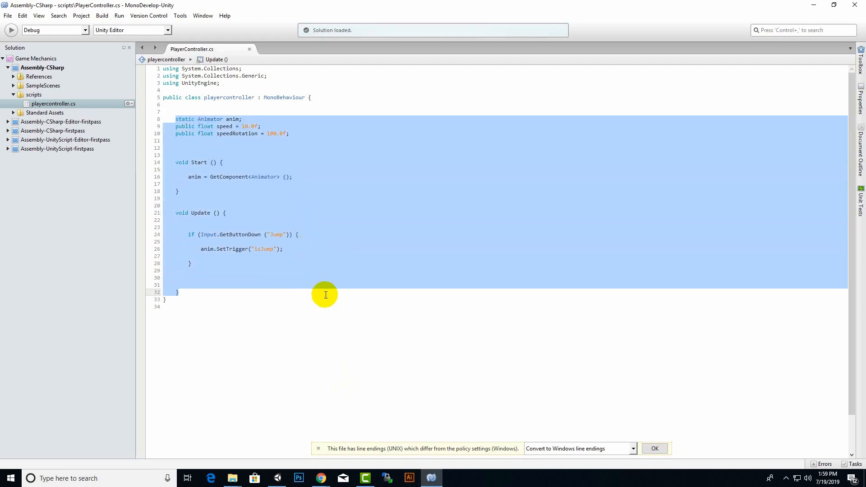
pyautogui.press('Delete')
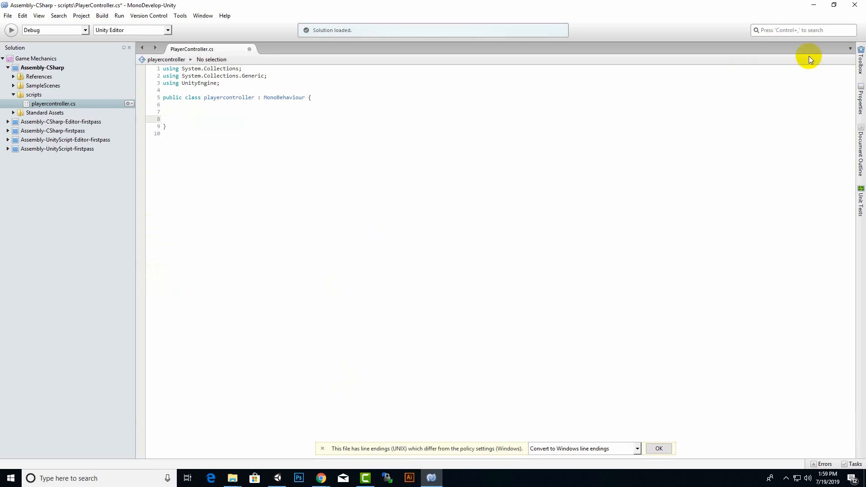
pyautogui.click(857, 5)
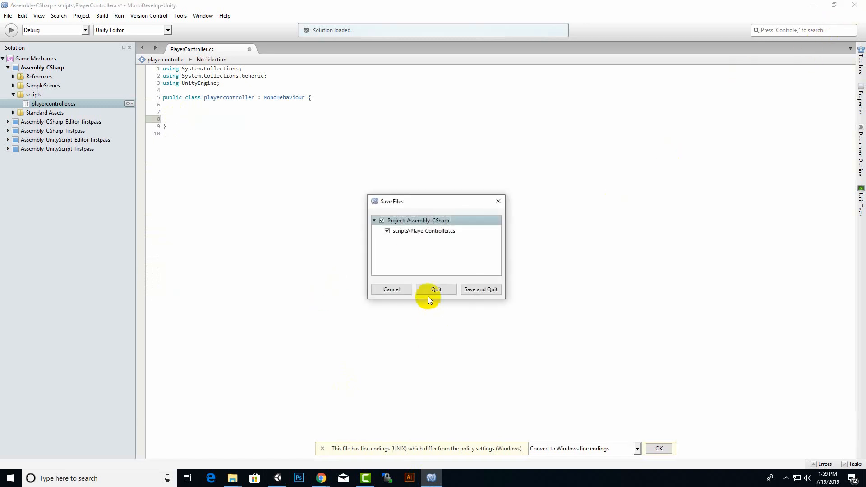
pyautogui.click(442, 292)
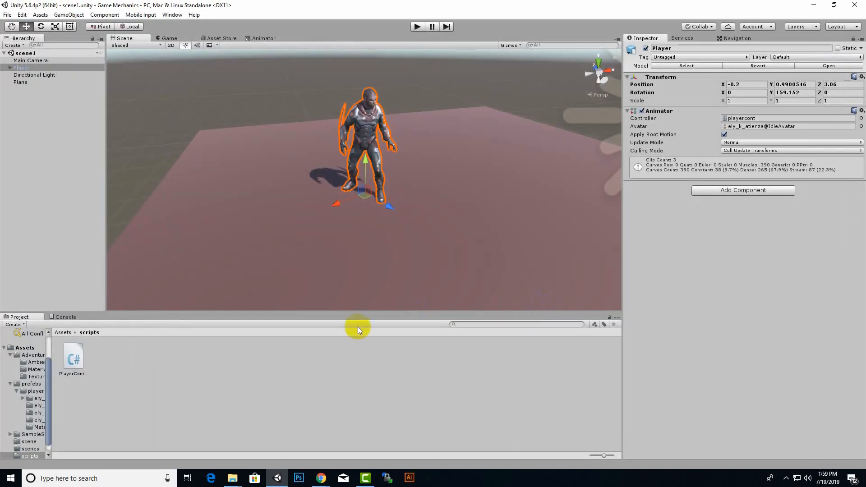
# Step: Delete the PlayerController script asset from the scripts folder
pyautogui.click(151, 378)
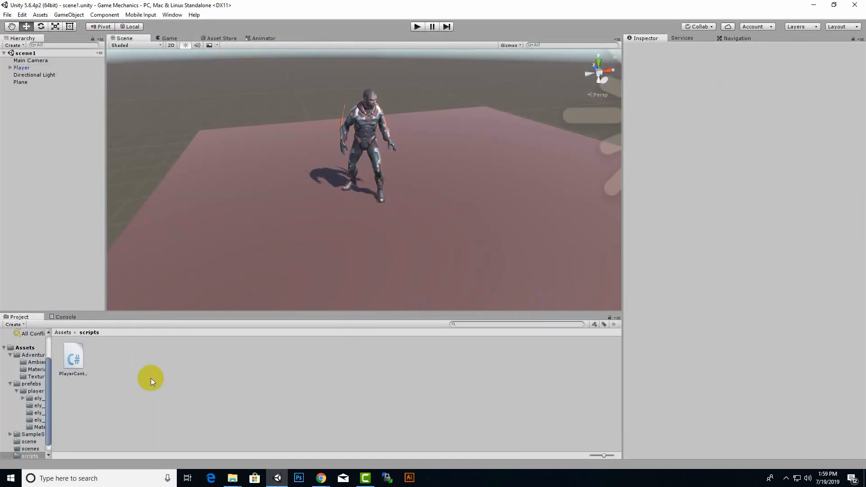
pyautogui.click(73, 357)
pyautogui.press('Delete')
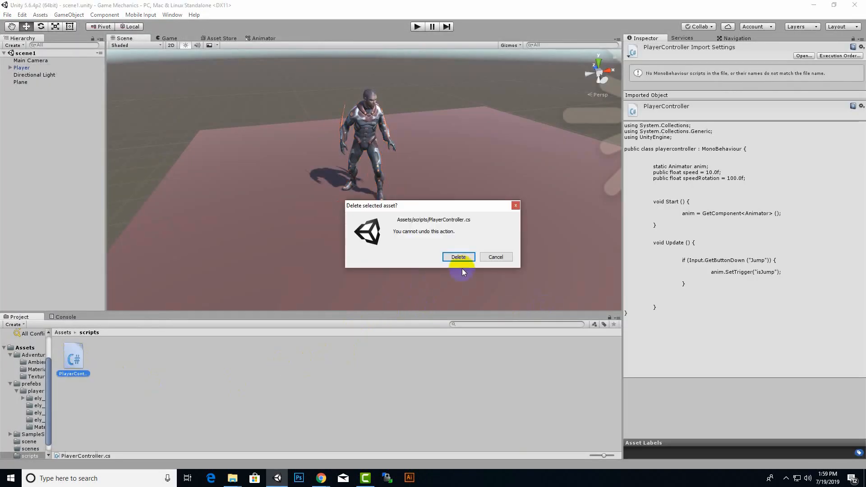
pyautogui.click(458, 257)
pyautogui.rightClick(245, 373)
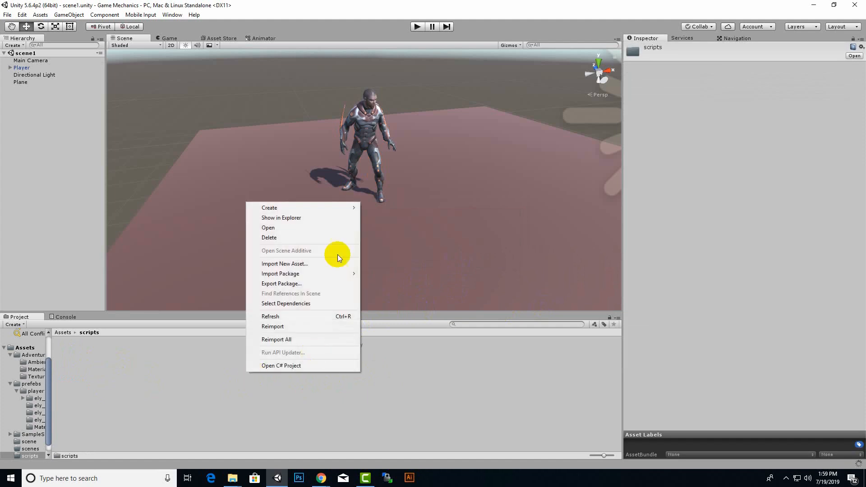
pyautogui.click(122, 406)
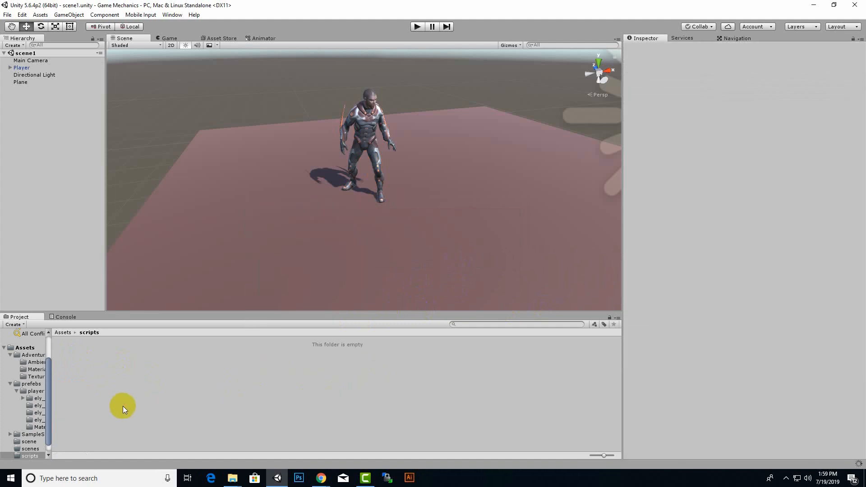
# Step: Create a new C# script named playerscript and add it as a component to the Player object
pyautogui.click(28, 69)
pyautogui.click(753, 190)
pyautogui.click(737, 254)
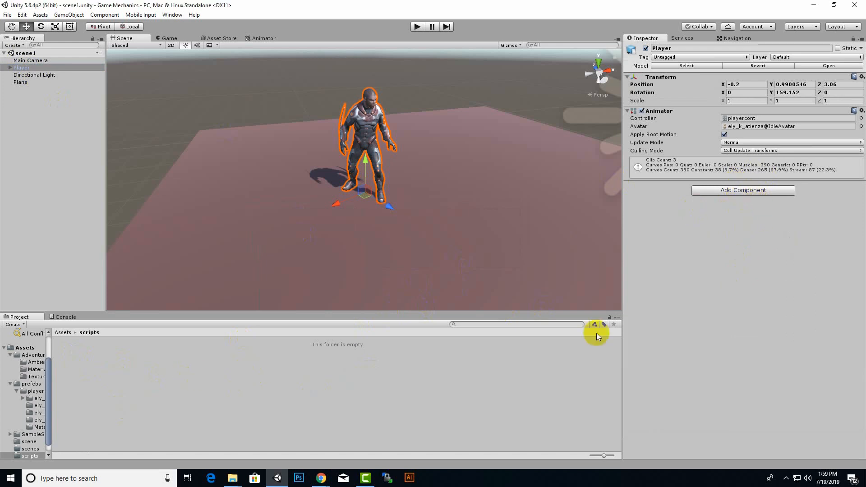
pyautogui.click(744, 190)
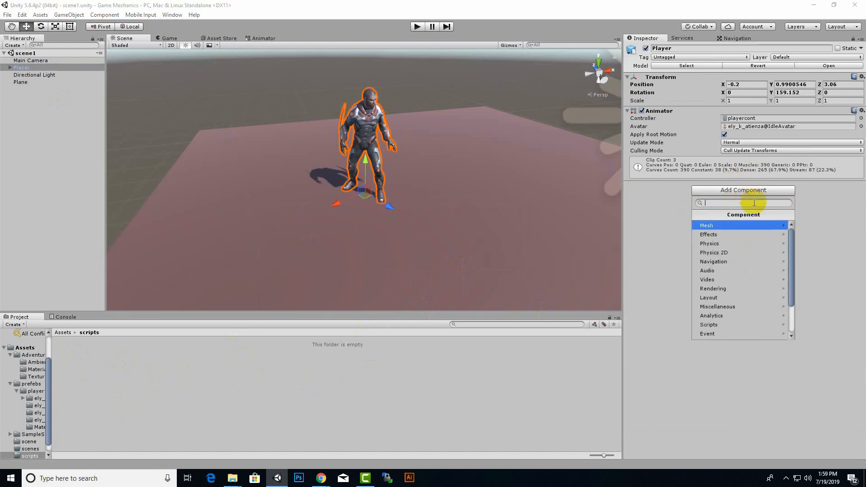
pyautogui.write('scrip')
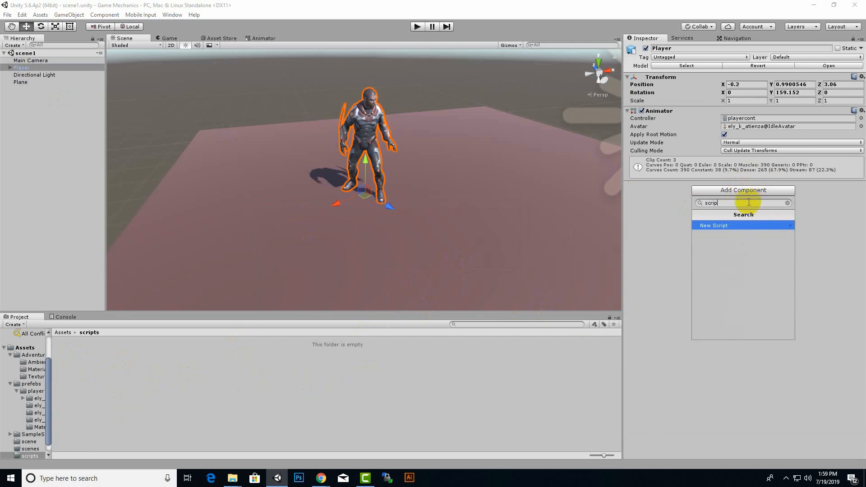
pyautogui.click(762, 228)
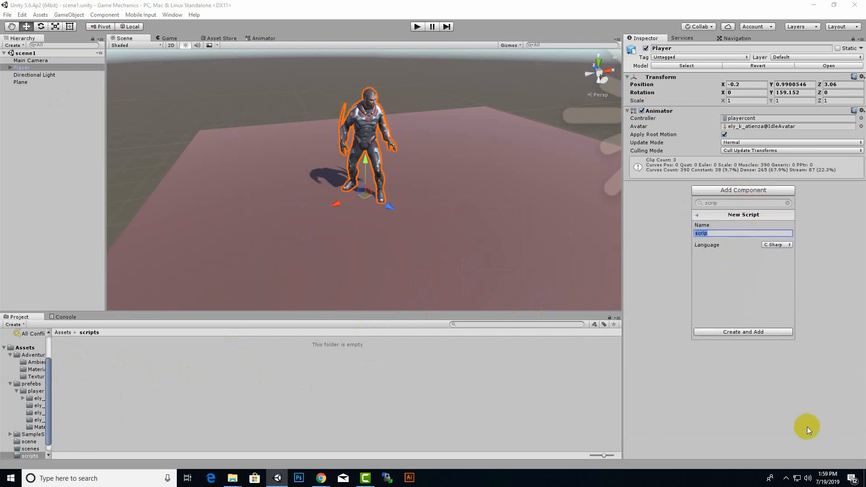
pyautogui.click(786, 479)
pyautogui.click(779, 192)
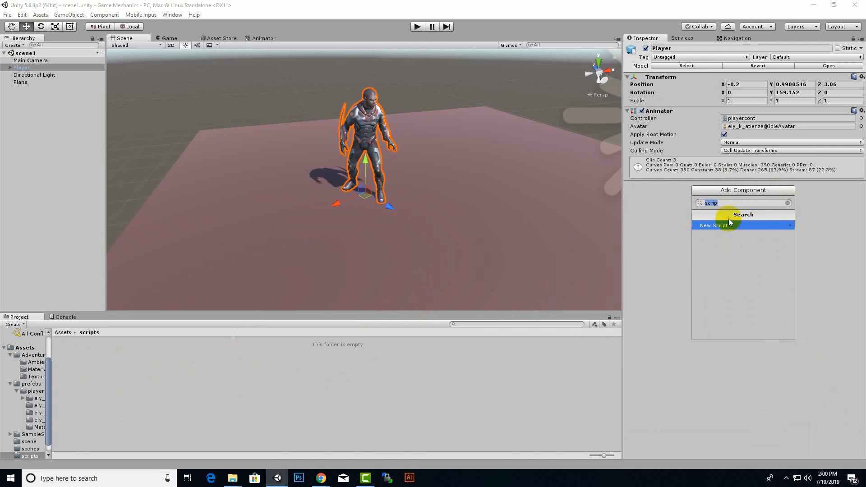
pyautogui.click(786, 225)
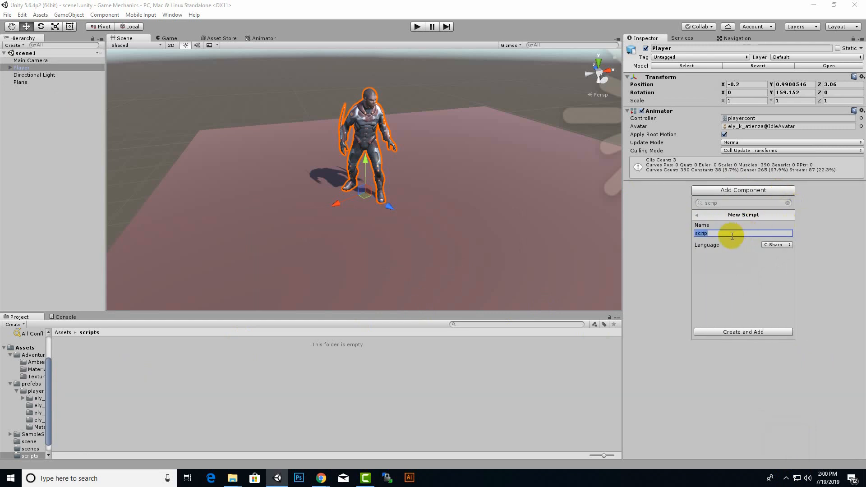
pyautogui.write('playerscript')
pyautogui.press('Return')
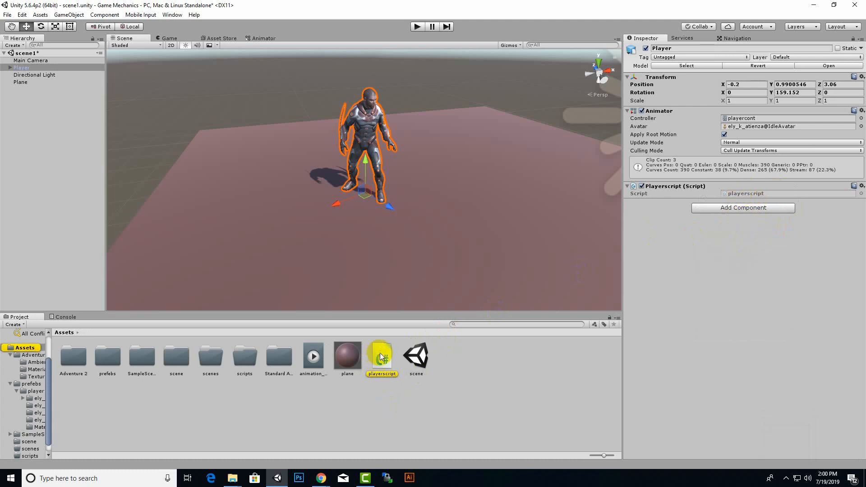
# Step: Move playerscript into the scripts folder and open it in MonoDevelop for editing
pyautogui.moveTo(378, 361); pyautogui.dragTo(248, 380)
pyautogui.doubleClick(245, 353)
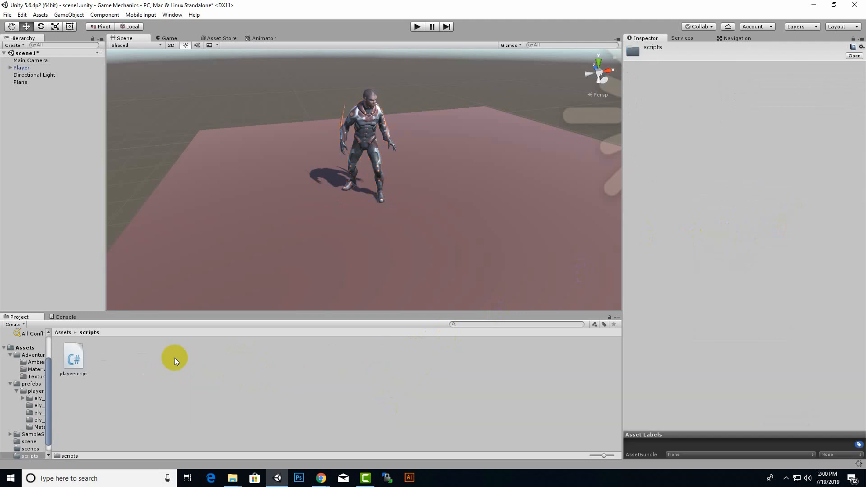
pyautogui.click(78, 360)
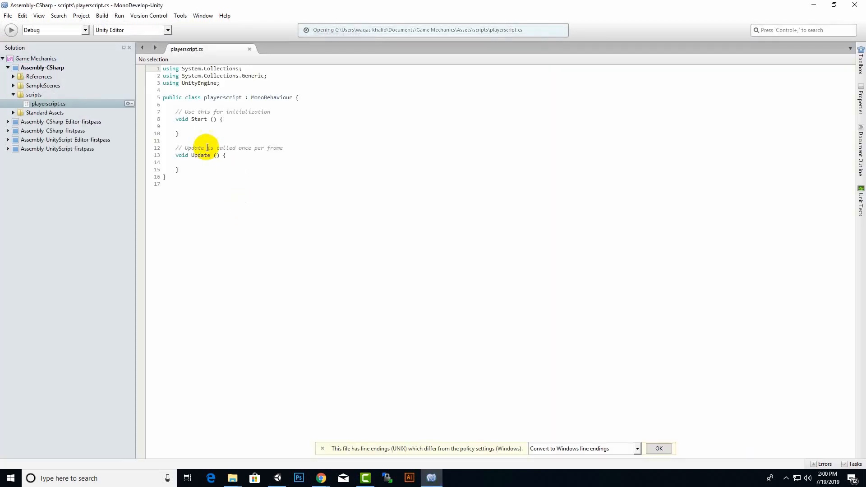
# Step: Replace playerscript's template Start and Update methods with the code cut from the old playercontroller class, and save the file
pyautogui.click(182, 118)
pyautogui.moveTo(165, 111); pyautogui.dragTo(288, 112)
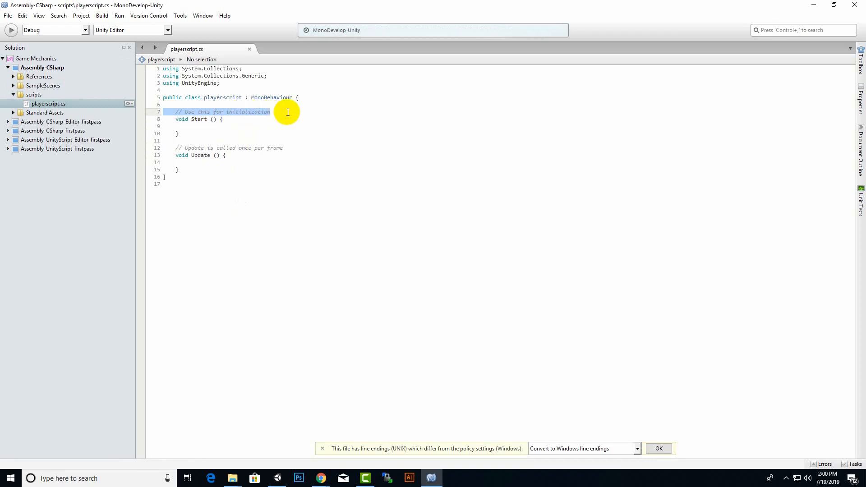
pyautogui.write('static Animator anim; \tpublic float speed = 10.0f; \tpublic float speedRotation = 100.0f;    \tvoid Start () {  \t\tanim = GetComponent<Animator> ();  \t}   \tvoid Update () {   \t\tif (Input.GetButtonDown ("Jump")) {  \t\t\tanim.SetTrigger("isJump");  \t\t}    \t}')
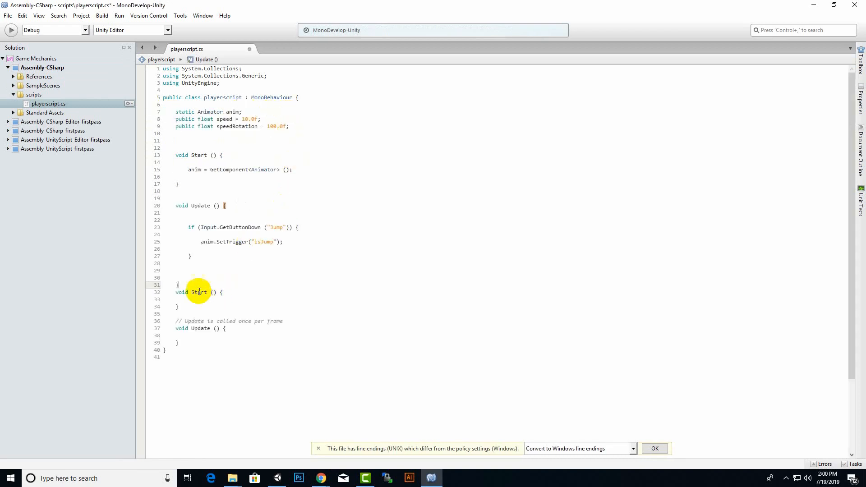
pyautogui.moveTo(174, 293); pyautogui.dragTo(240, 340)
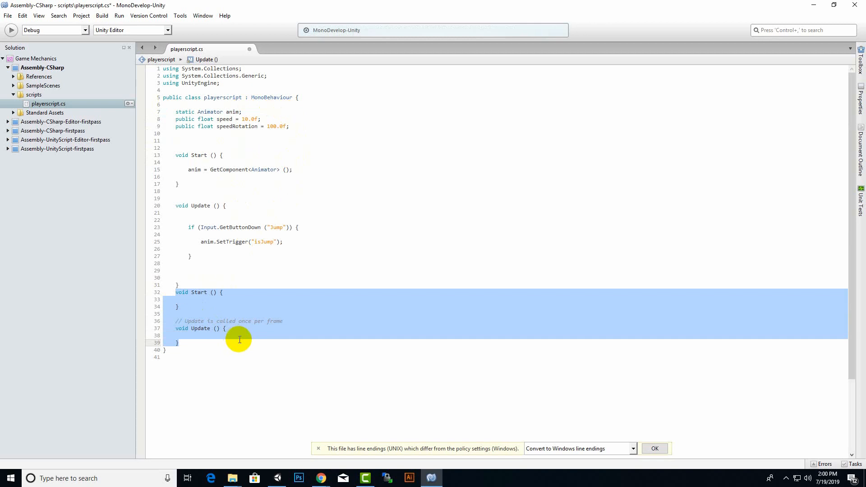
pyautogui.press('Delete')
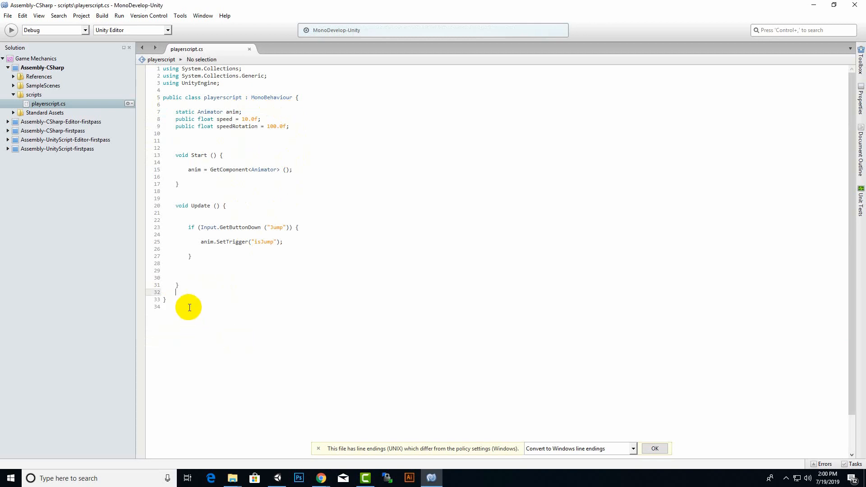
pyautogui.click(188, 300)
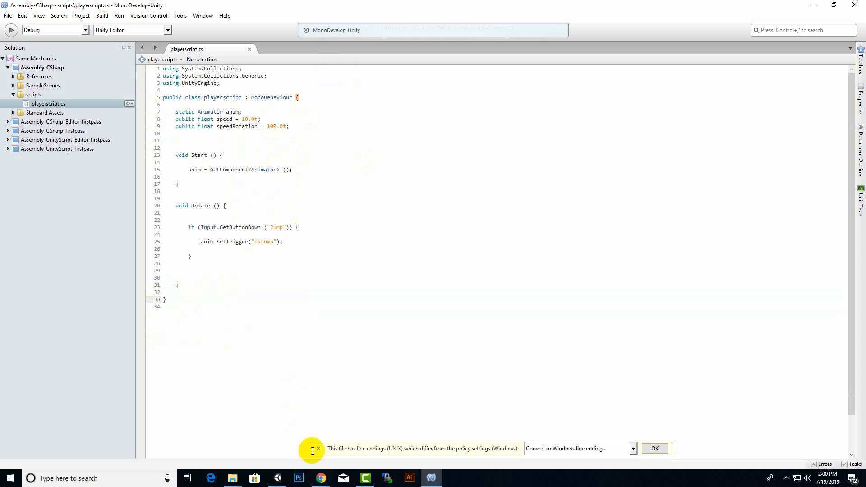
# Step: Switch to Unity, select Player to inspect its Playerscript component, and start the scene in Play mode
pyautogui.click(277, 478)
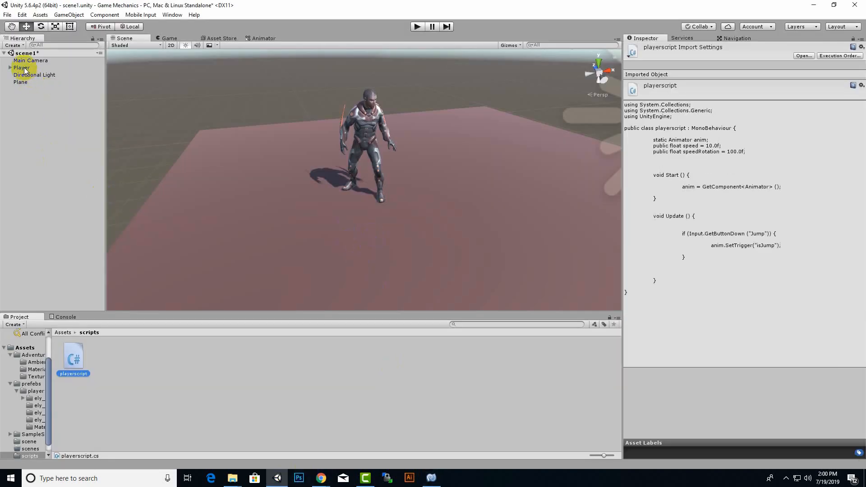
pyautogui.click(24, 69)
pyautogui.click(23, 150)
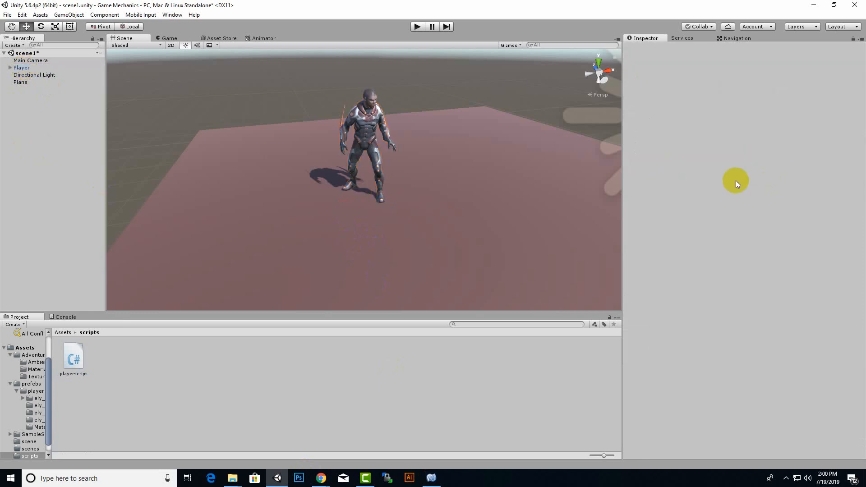
pyautogui.click(20, 67)
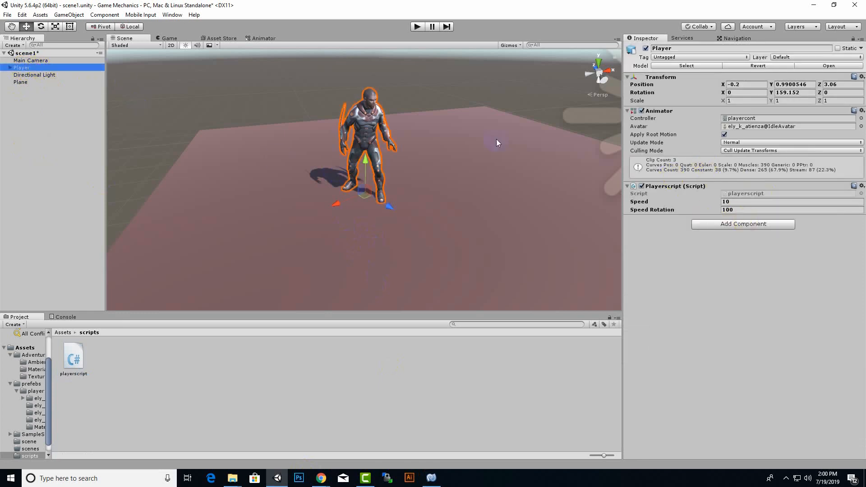
pyautogui.click(414, 27)
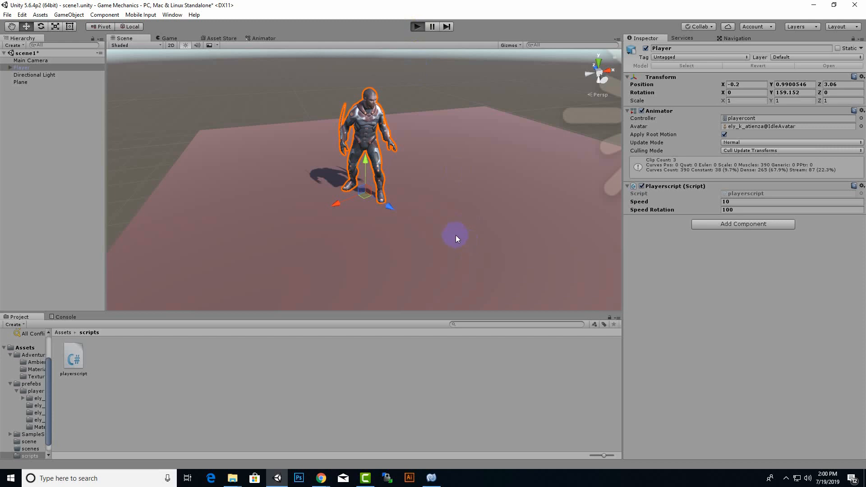
# Step: Test the jump in Play mode, watch the player's state machine in the Animator, and stop playback
pyautogui.hotkey('ctrl', 'p')
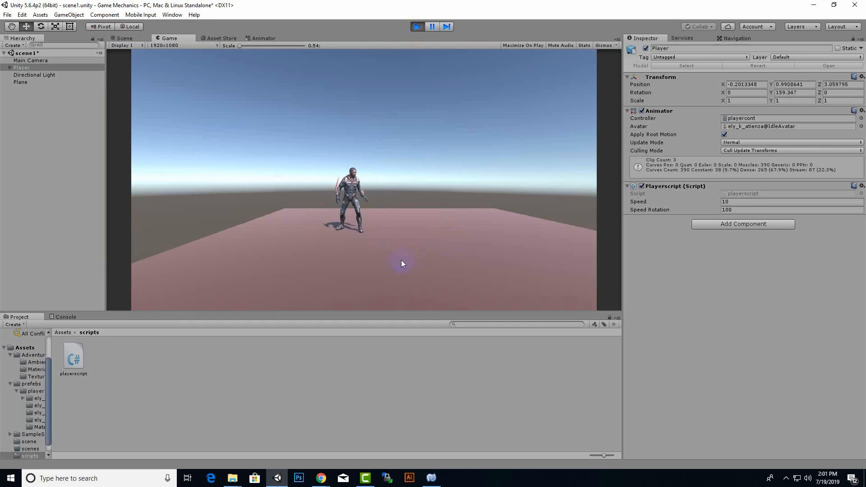
pyautogui.press('space')
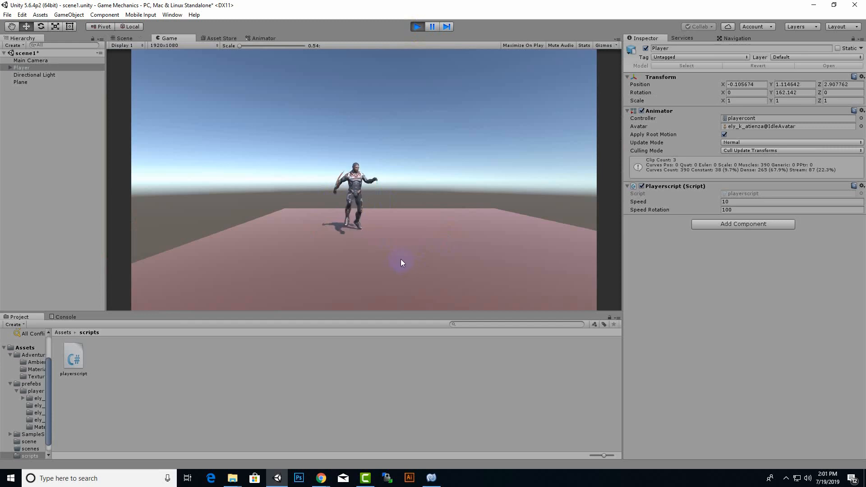
pyautogui.click(264, 38)
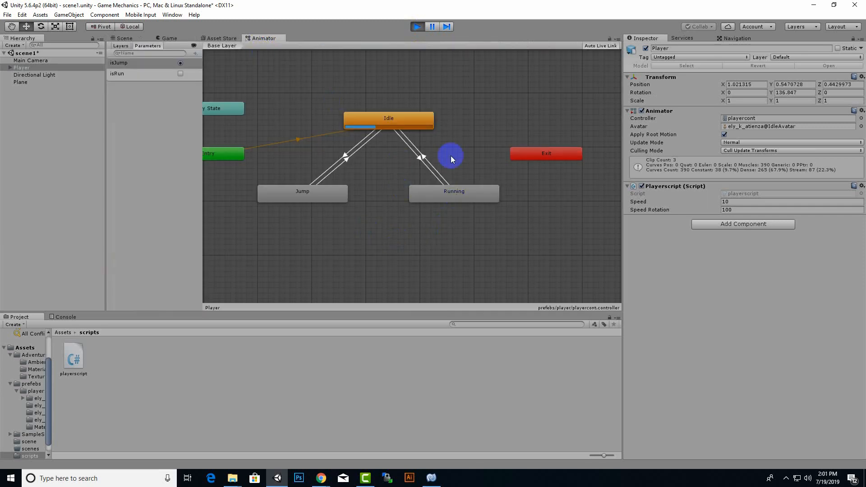
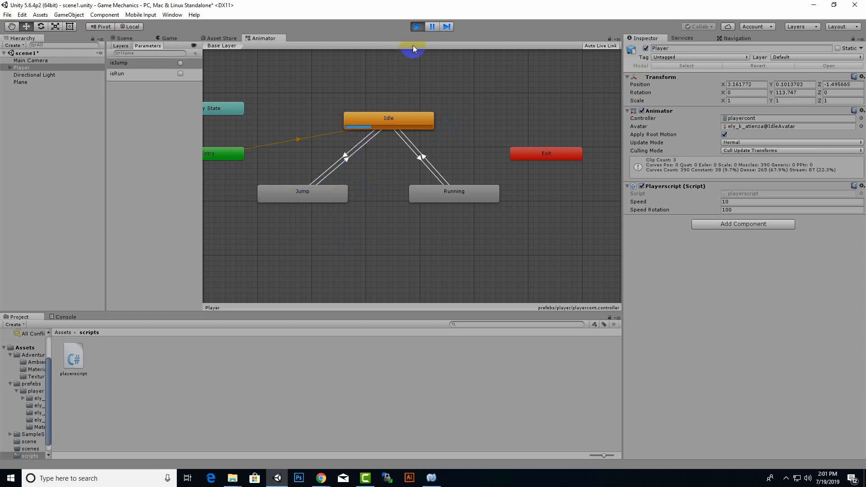
pyautogui.click(418, 26)
# Step: Disable Has Exit Time on the Idle -> Jump and Idle -> Running transitions in the Animator
pyautogui.click(262, 38)
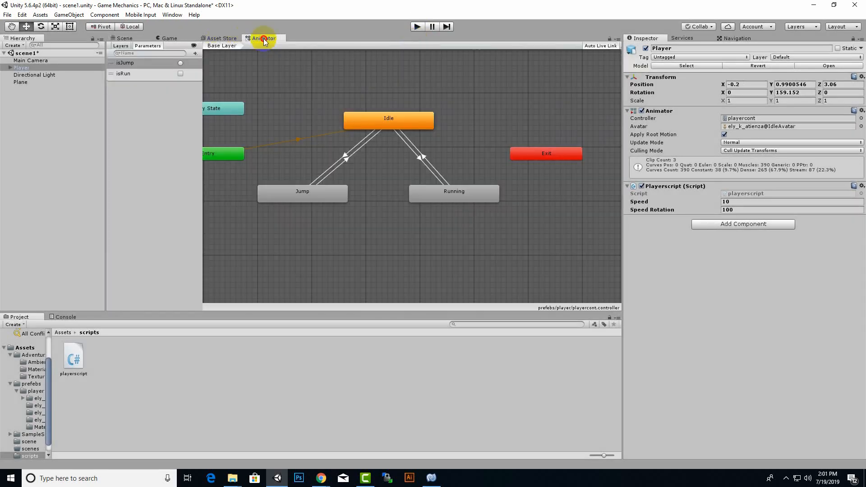
pyautogui.click(352, 161)
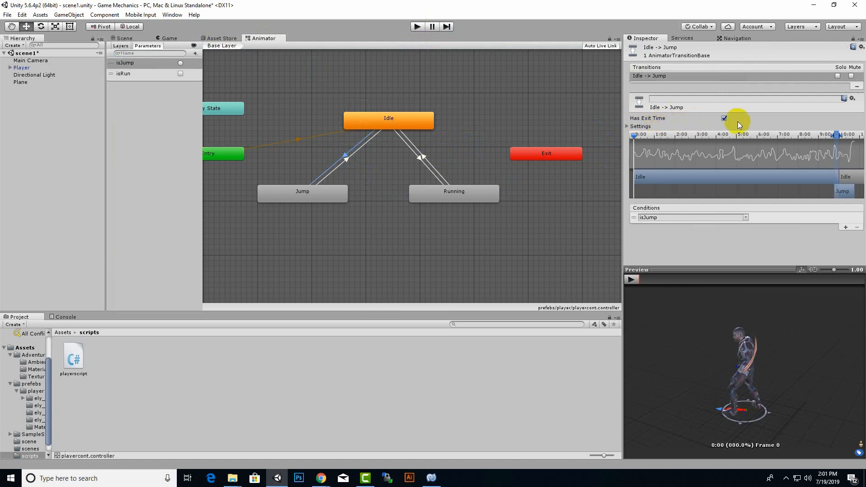
pyautogui.click(724, 118)
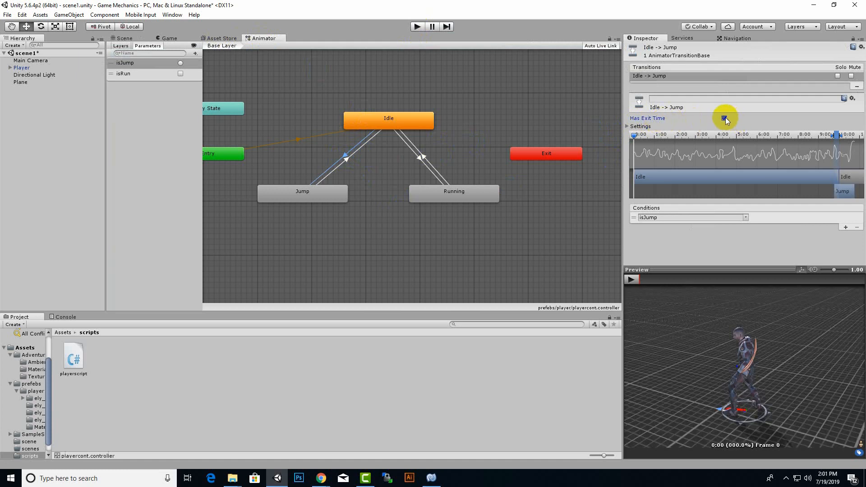
pyautogui.click(345, 159)
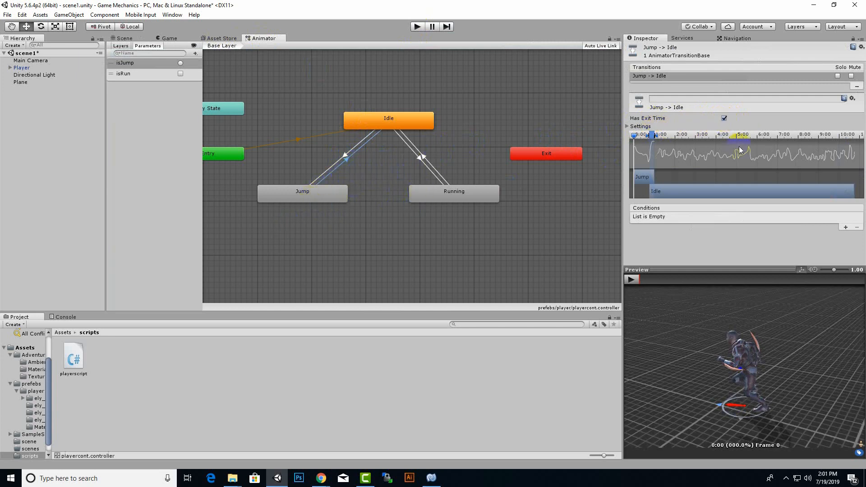
pyautogui.click(427, 167)
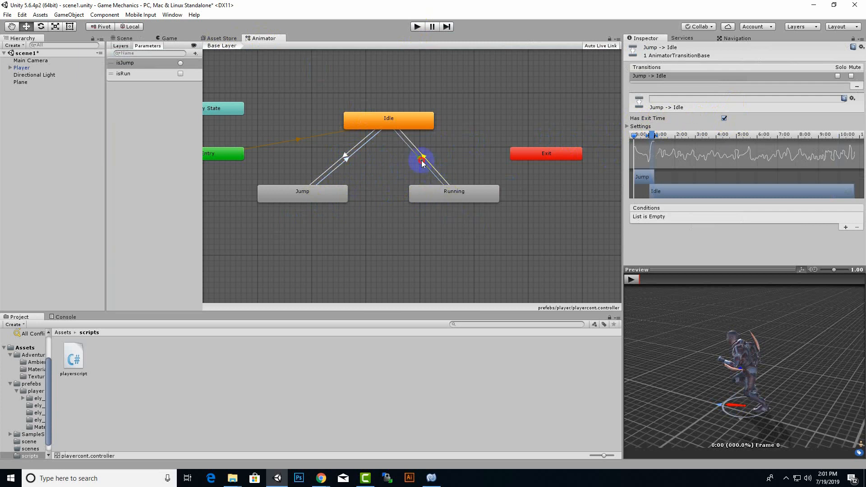
pyautogui.click(724, 118)
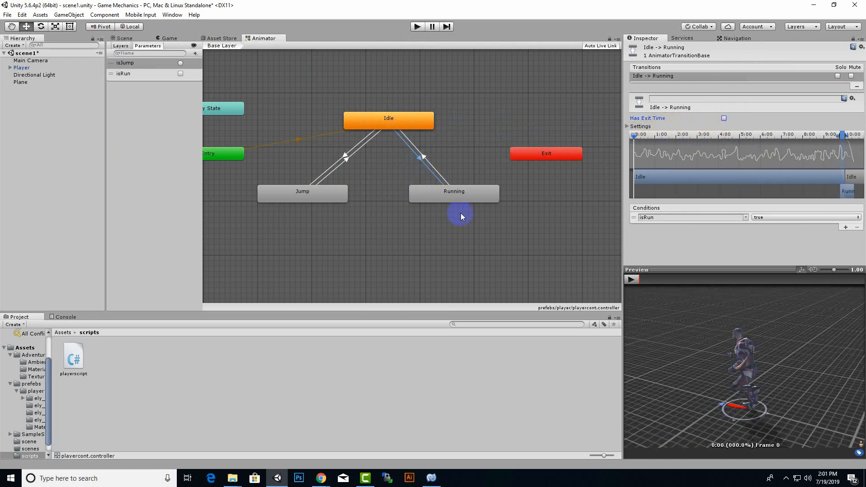
pyautogui.scroll(-3, 465, 211)
pyautogui.scroll(6, 455, 201)
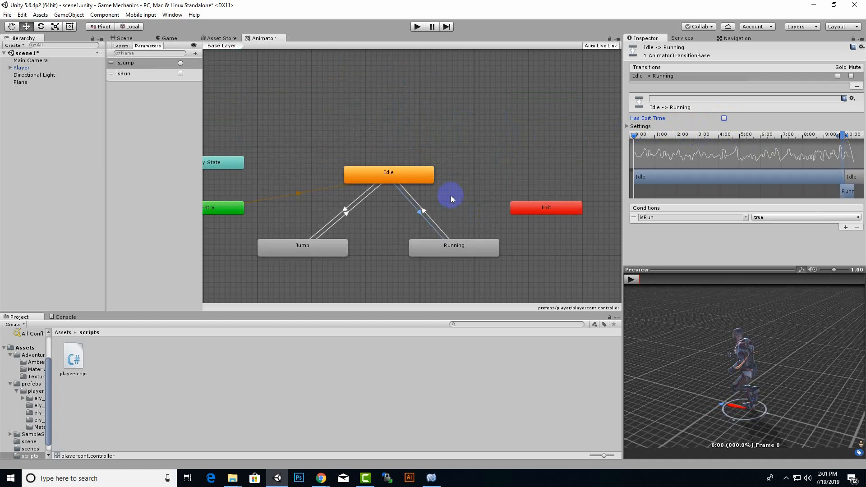
# Step: Run the scene briefly in Play mode, and save scene1 once playback is stopped
pyautogui.click(417, 26)
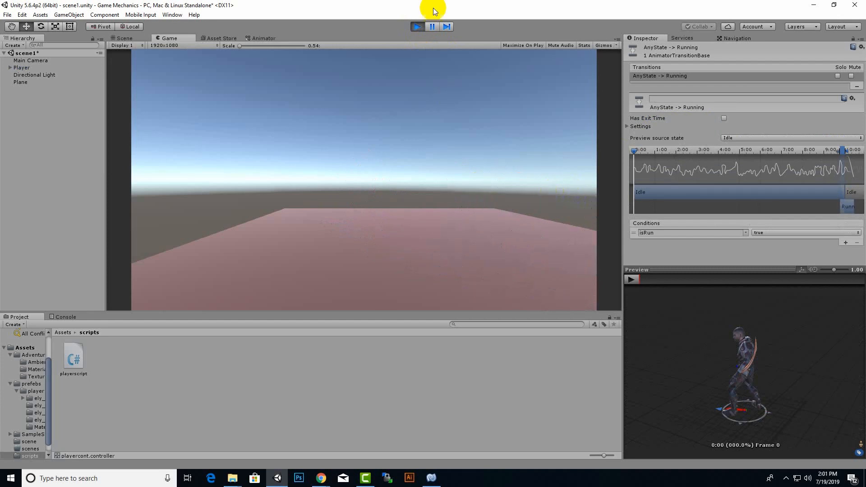
pyautogui.click(413, 26)
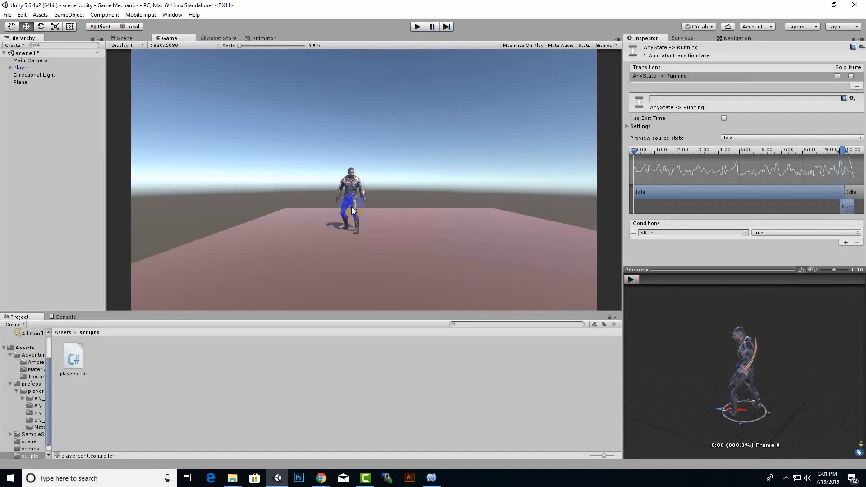
pyautogui.hotkey('ctrl', 's')
pyautogui.click(135, 39)
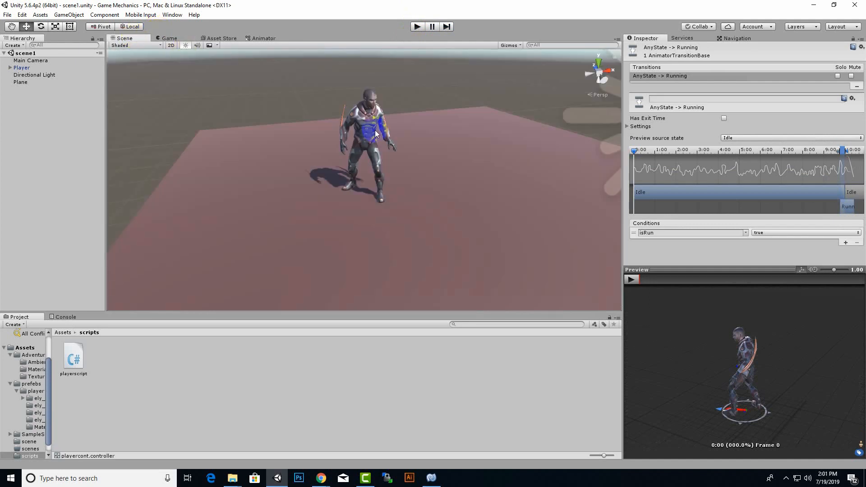
# Step: Switch to MonoDevelop and insert six blank lines above the Jump condition in playerscript's Update method
pyautogui.click(431, 478)
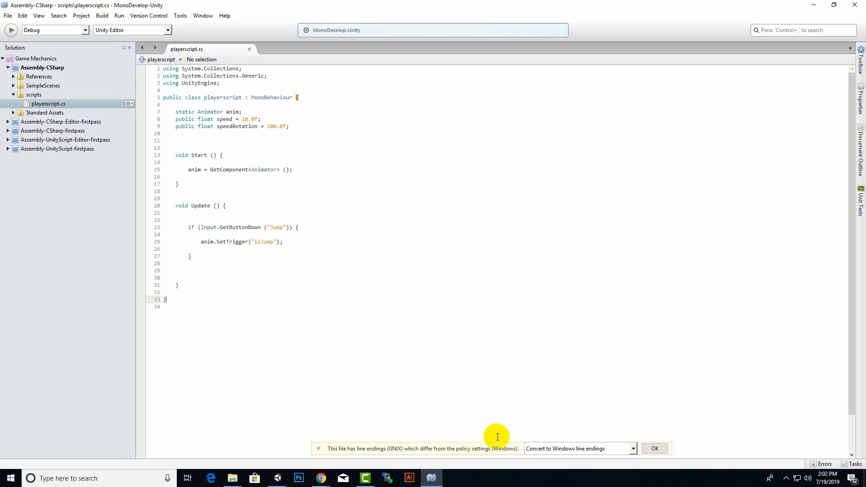
pyautogui.click(315, 219)
pyautogui.click(787, 478)
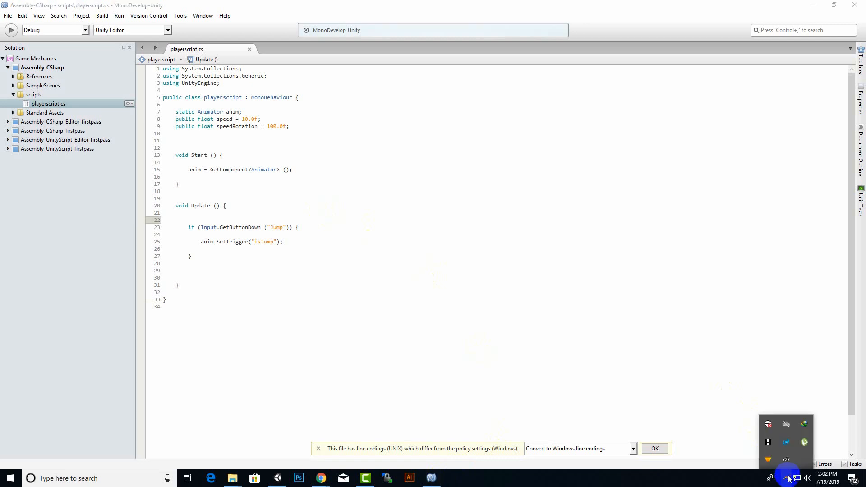
pyautogui.click(769, 444)
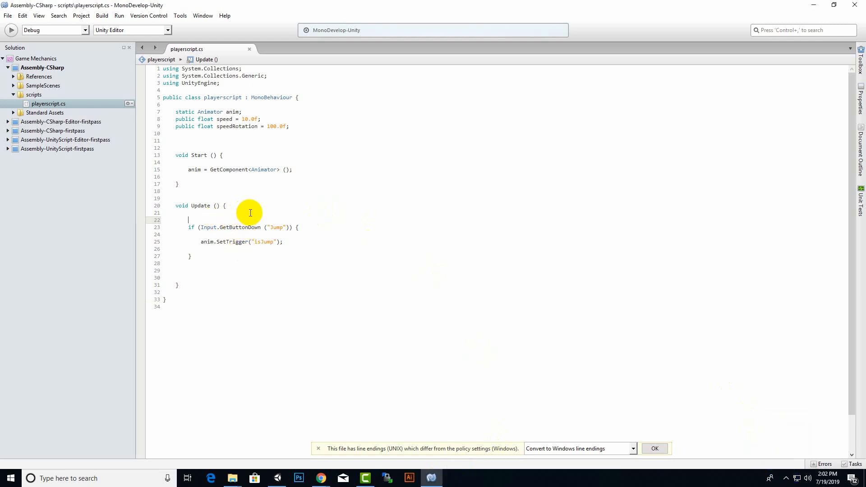
pyautogui.press('Return')
pyautogui.press('Return')
pyautogui.press('Return')
pyautogui.press('Return')
pyautogui.press('Return')
pyautogui.press('Return')
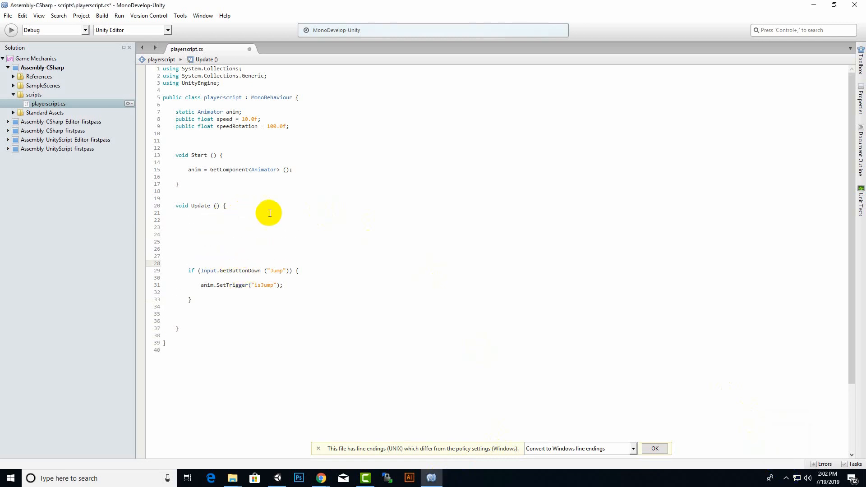
# Step: Declare float translation = Input.GetAxis ("vertical") * speed; at the start of the Update method
pyautogui.click(272, 223)
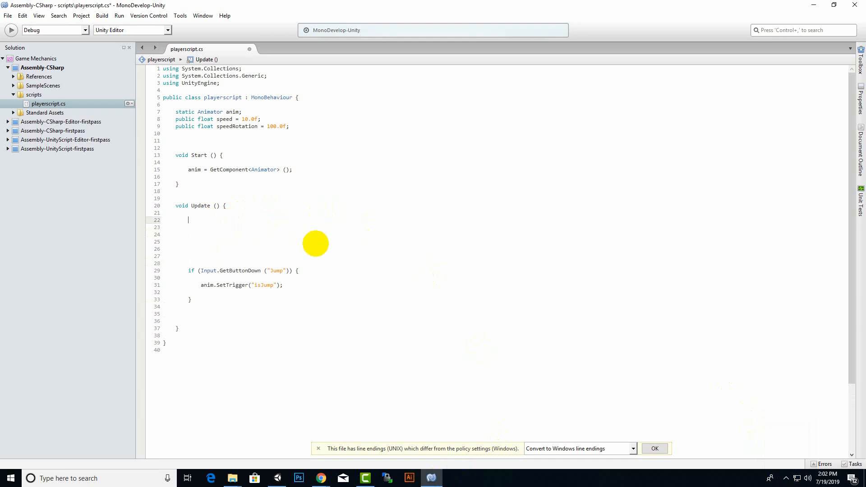
pyautogui.write('float translation = inpuy')
pyautogui.press('BackSpace')
pyautogui.press('BackSpace')
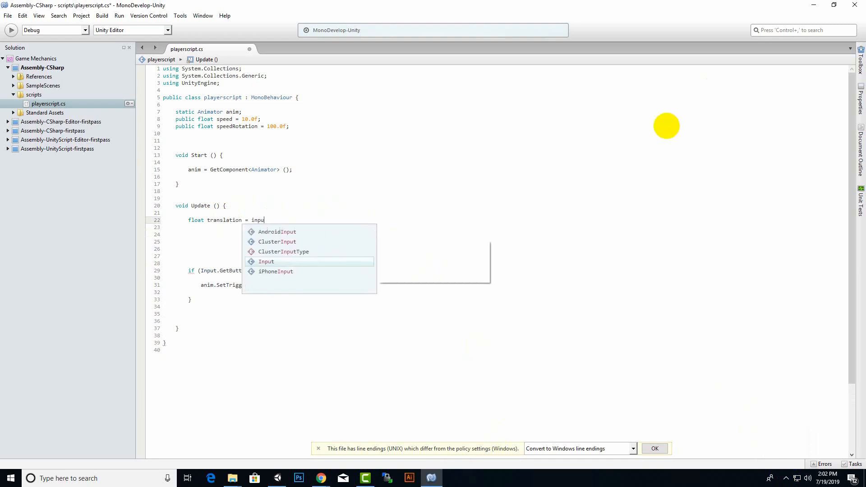
pyautogui.write('t.get')
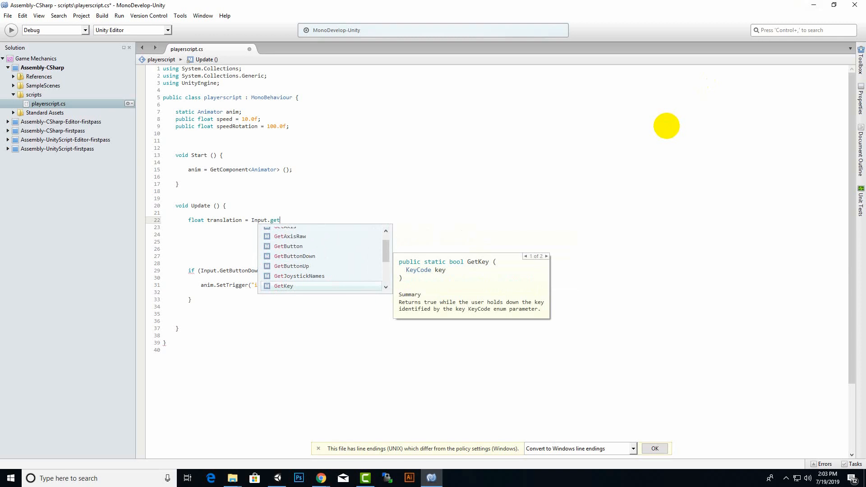
pyautogui.write('a')
pyautogui.press('Return')
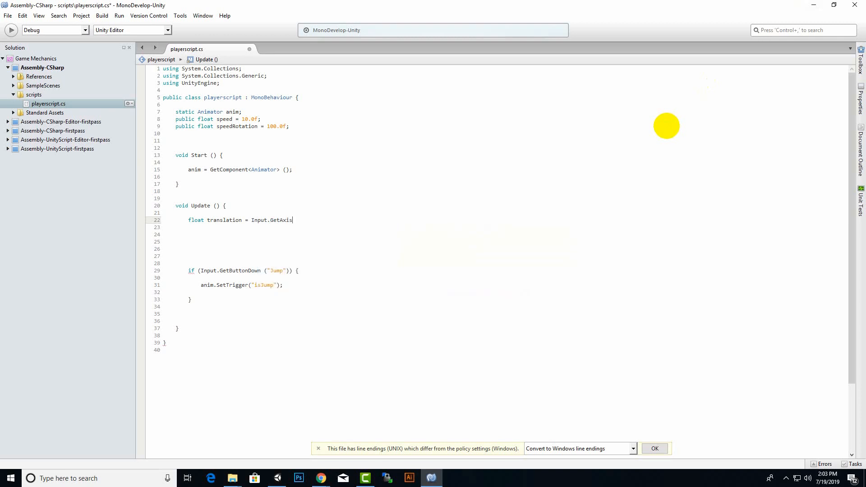
pyautogui.write('()')
pyautogui.write('"ver')
pyautogui.write('tical')
pyautogui.write(' * speedf;')
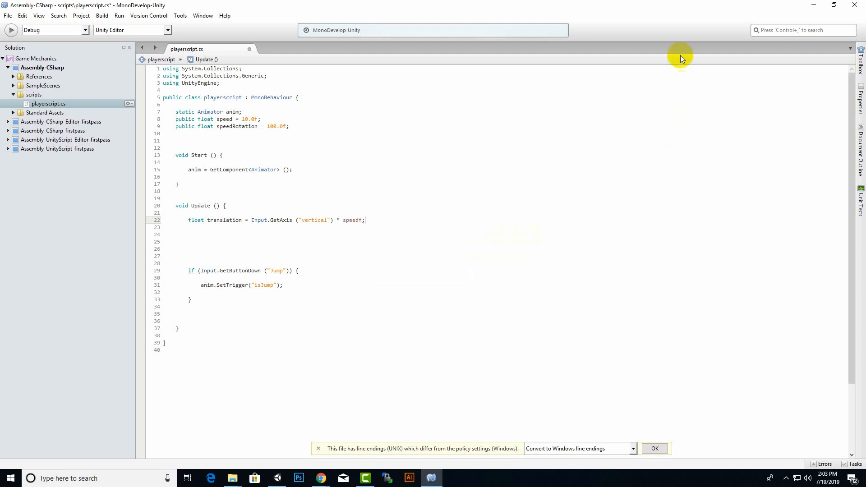
pyautogui.click(363, 220)
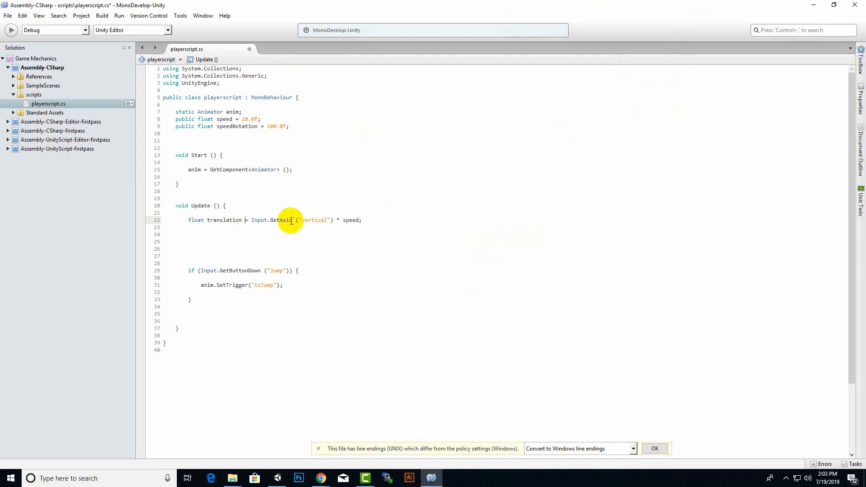
# Step: Review the parts of the translation line and the public speed variable it multiplies by
pyautogui.moveTo(207, 221)
pyautogui.mouseDown()
pyautogui.moveTo(242, 220)
pyautogui.moveTo(218, 220)
pyautogui.mouseUp()
pyautogui.doubleClick(218, 220)
pyautogui.click(221, 227)
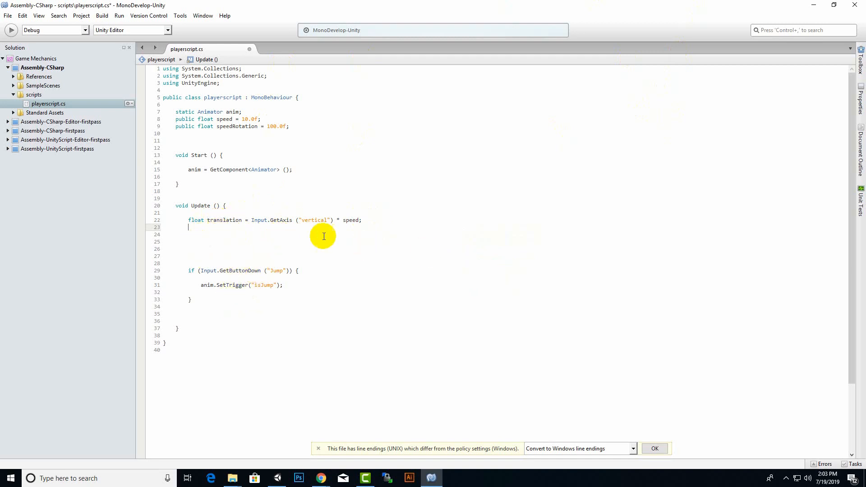
pyautogui.click(188, 214)
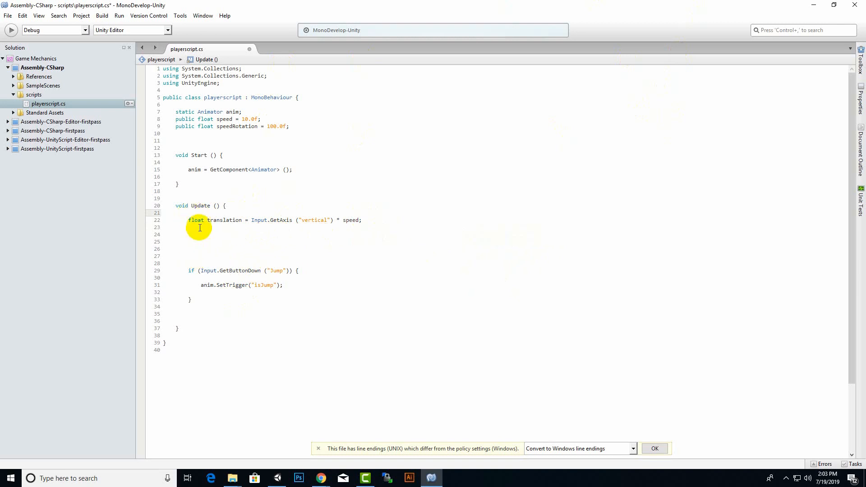
pyautogui.moveTo(193, 221); pyautogui.dragTo(290, 219)
pyautogui.click(248, 220)
pyautogui.click(315, 240)
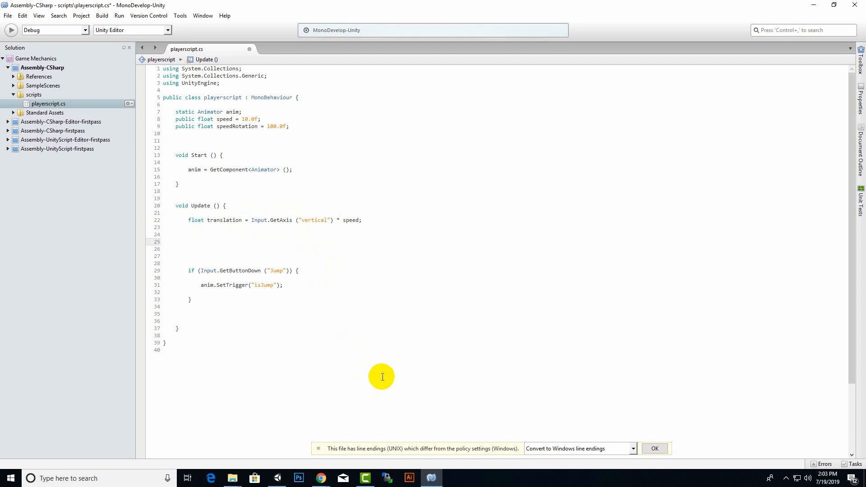
pyautogui.click(316, 220)
pyautogui.click(341, 219)
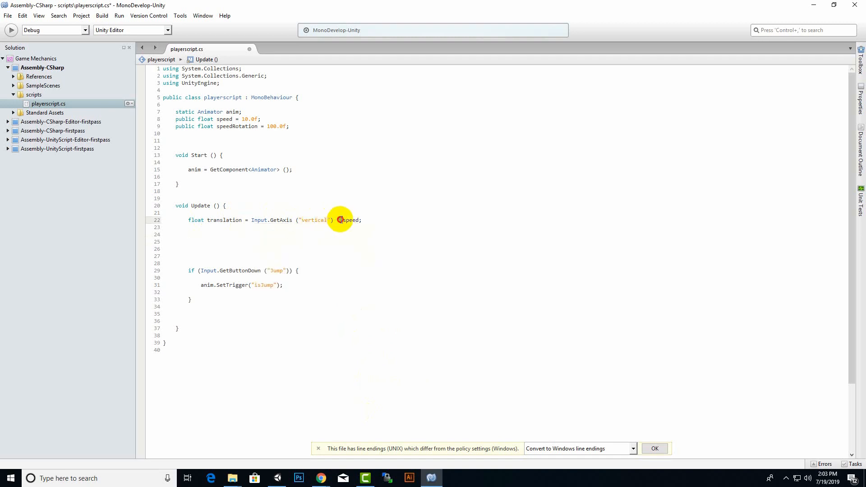
pyautogui.moveTo(185, 118); pyautogui.dragTo(260, 120)
pyautogui.moveTo(362, 220); pyautogui.dragTo(264, 220)
pyautogui.click(312, 236)
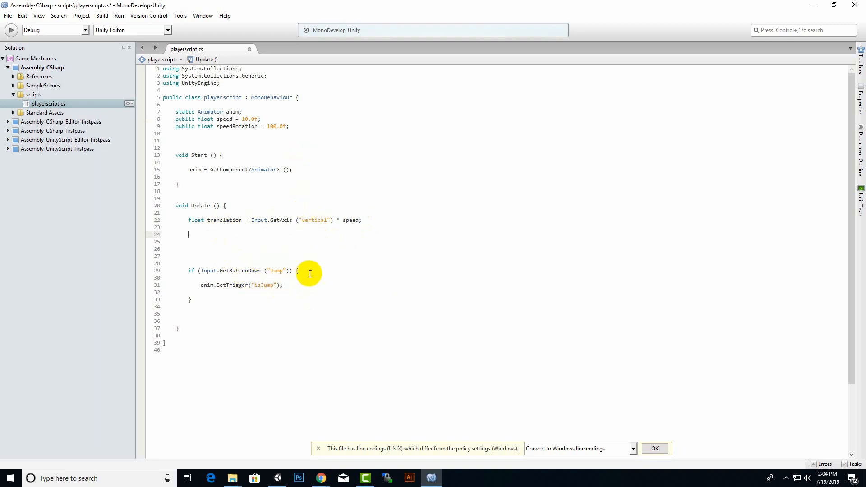
# Step: Start a declaration float rotation = Input.GetAxis("Horizontel") on the line directly below the translation declaration
pyautogui.click(316, 227)
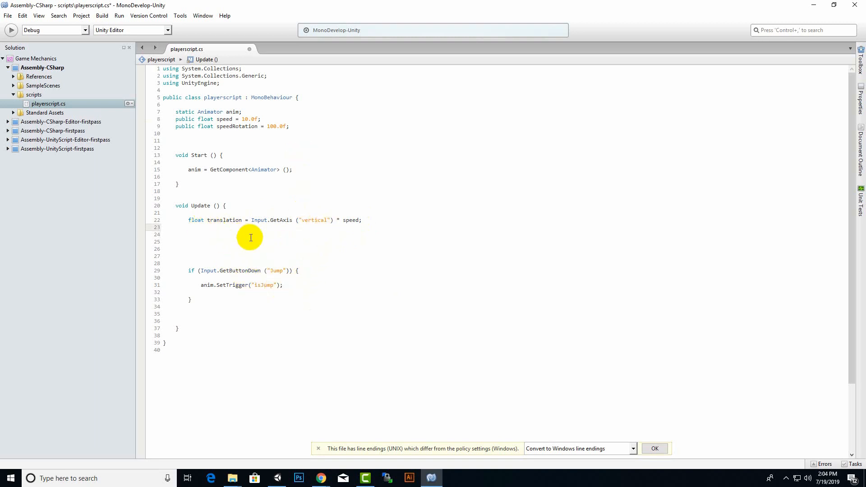
pyautogui.write('float rotation = inpu')
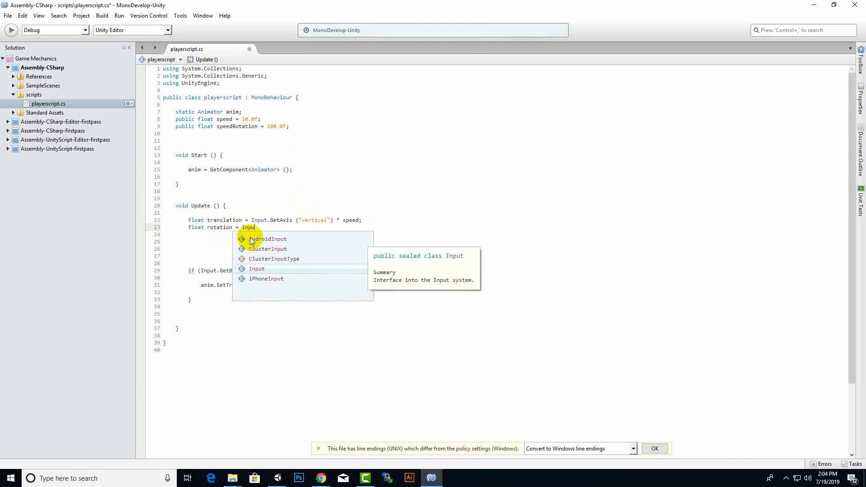
pyautogui.write(',.')
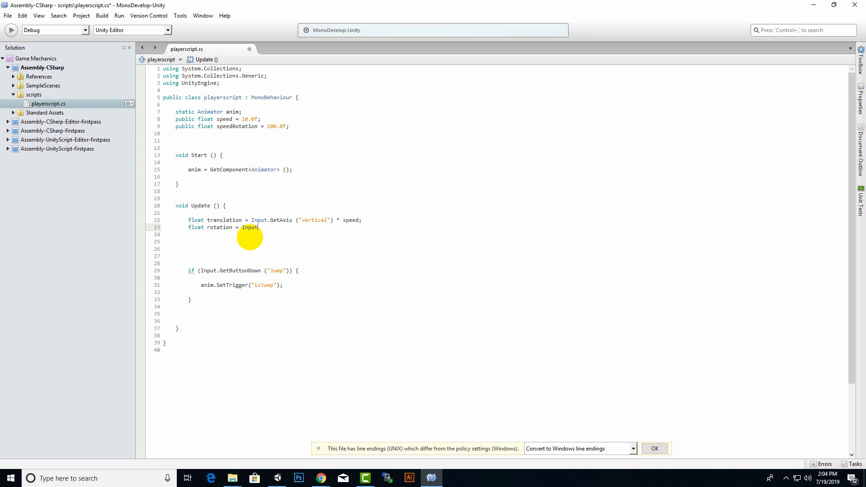
pyautogui.write('.ge')
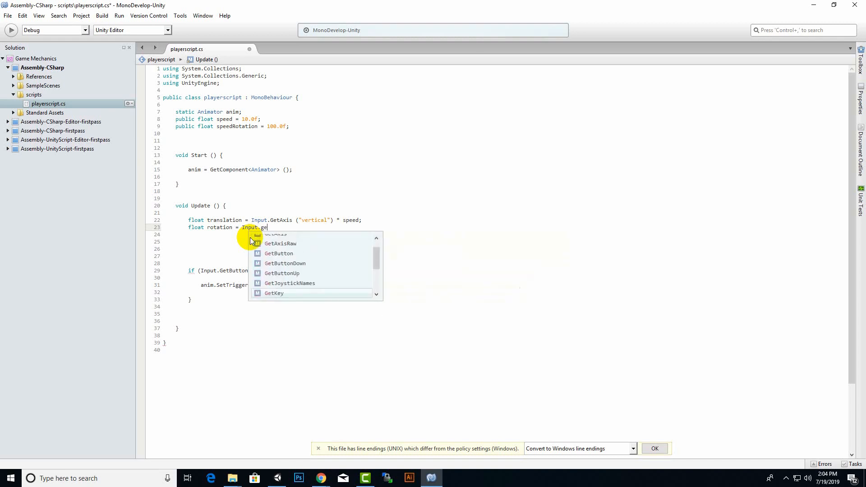
pyautogui.write('ta')
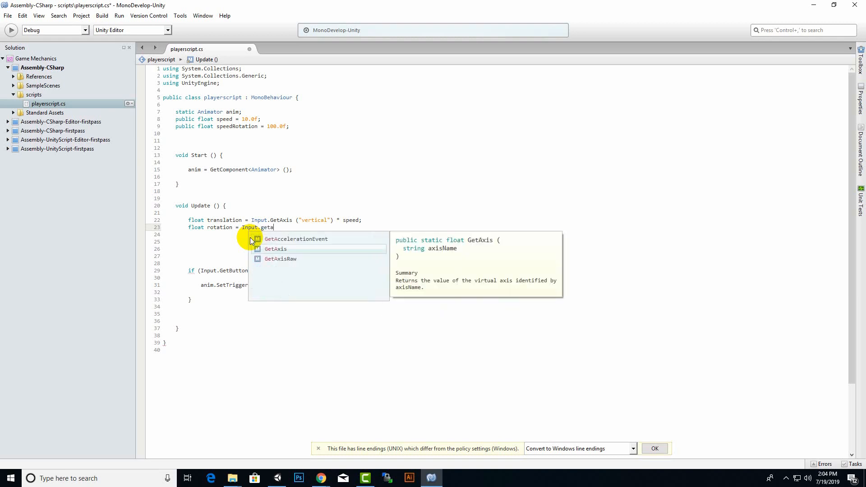
pyautogui.press('Return')
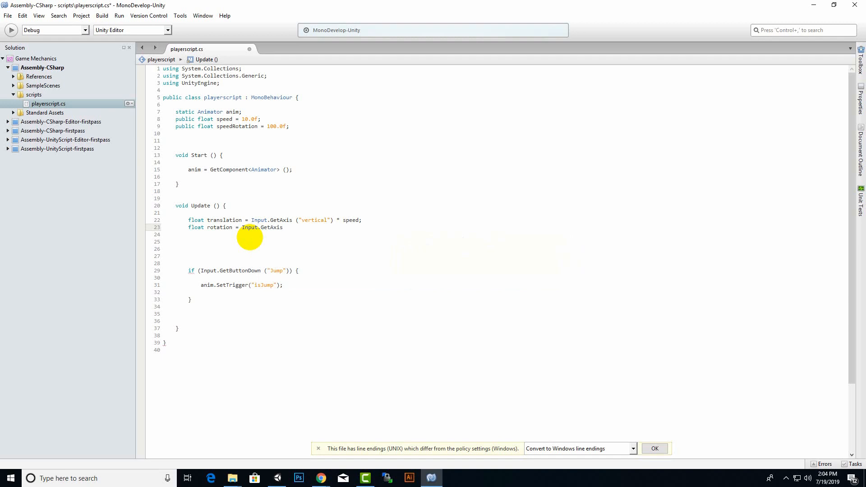
pyautogui.write('()')
pyautogui.write('"')
pyautogui.write('Ho')
pyautogui.write('rizon')
pyautogui.write('tel')
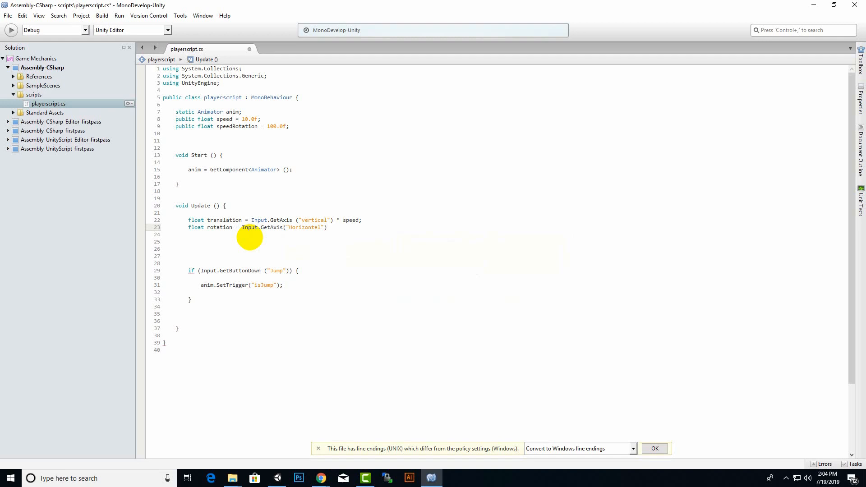
# Step: Correct the axis names in the two declarations to "Vertical" for translation and "Horizontal" for rotation
pyautogui.click(302, 220)
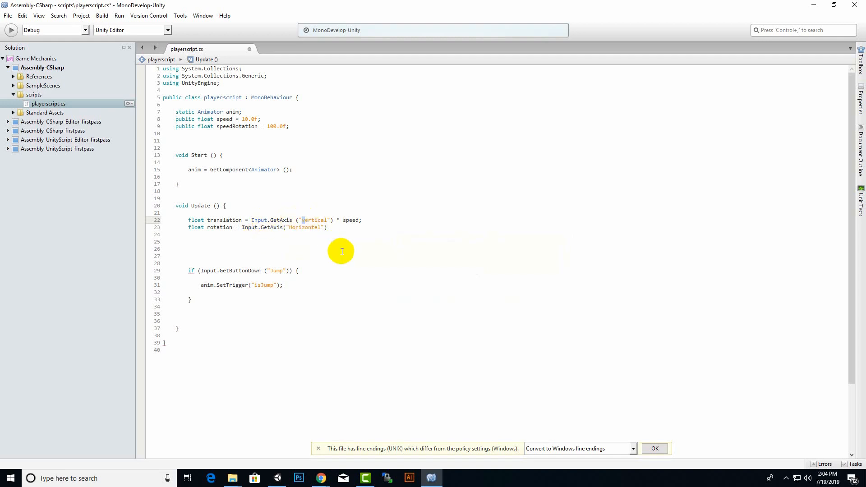
pyautogui.write('V')
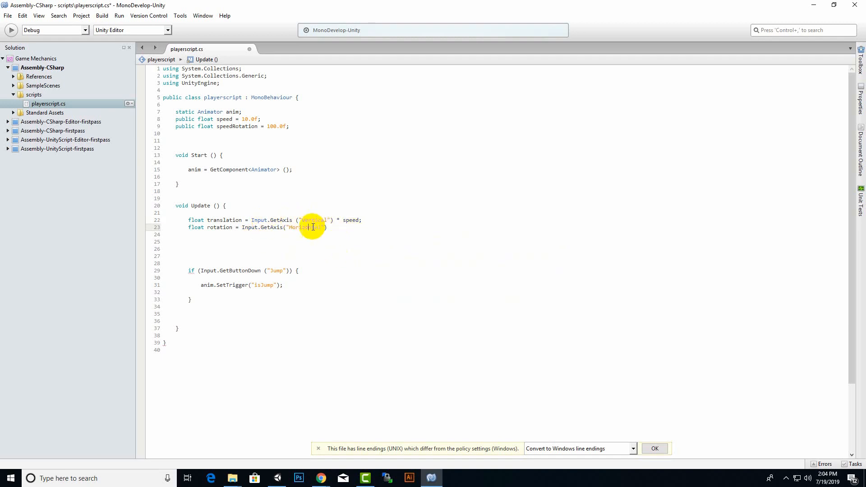
pyautogui.click(330, 228)
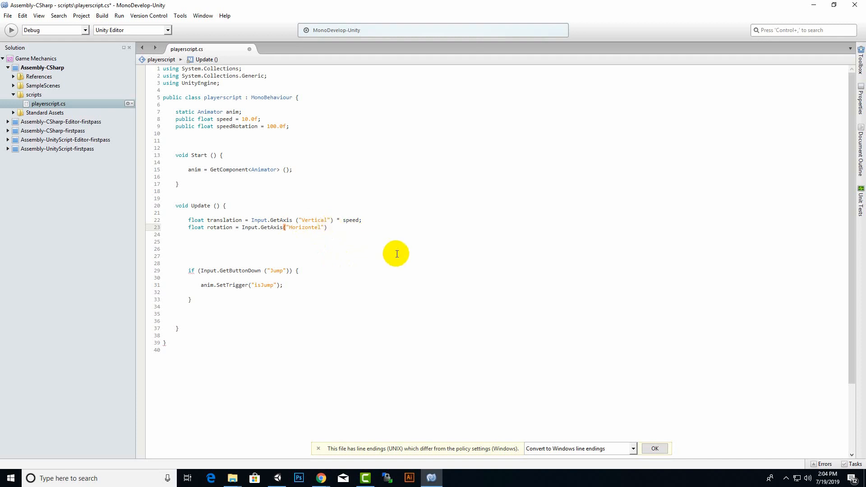
pyautogui.click(317, 227)
pyautogui.press('BackSpace')
pyautogui.write('a')
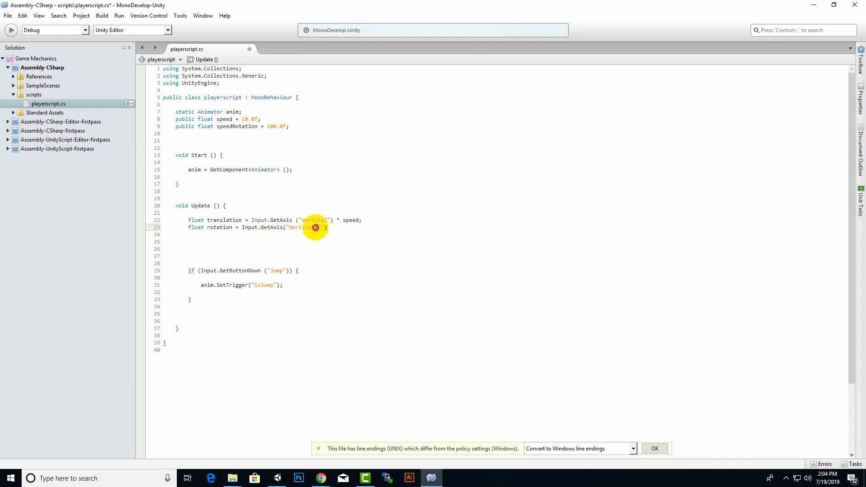
# Step: Complete the rotation declaration by multiplying the axis value by speedRotation, and save the script
pyautogui.click(351, 227)
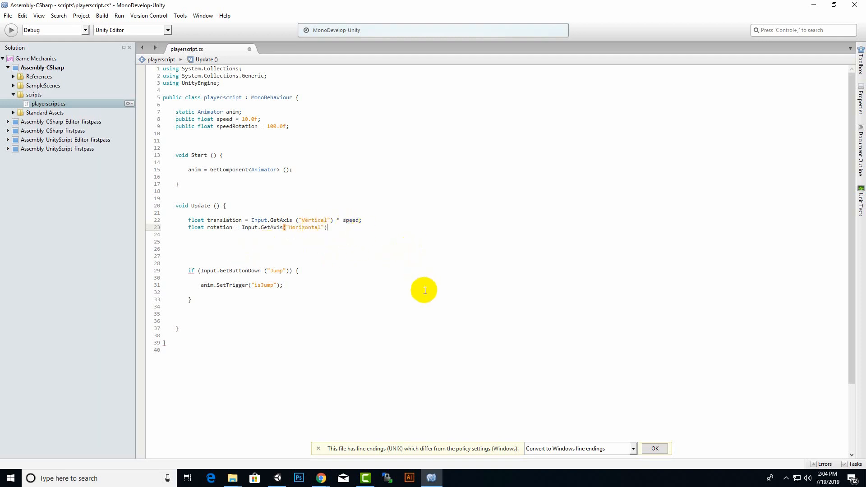
pyautogui.write('* spee')
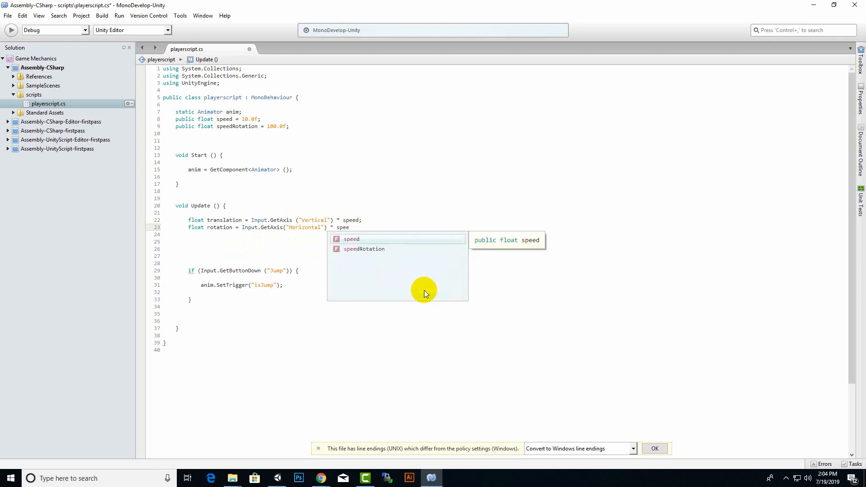
pyautogui.press('Down')
pyautogui.press('Return')
pyautogui.write(';')
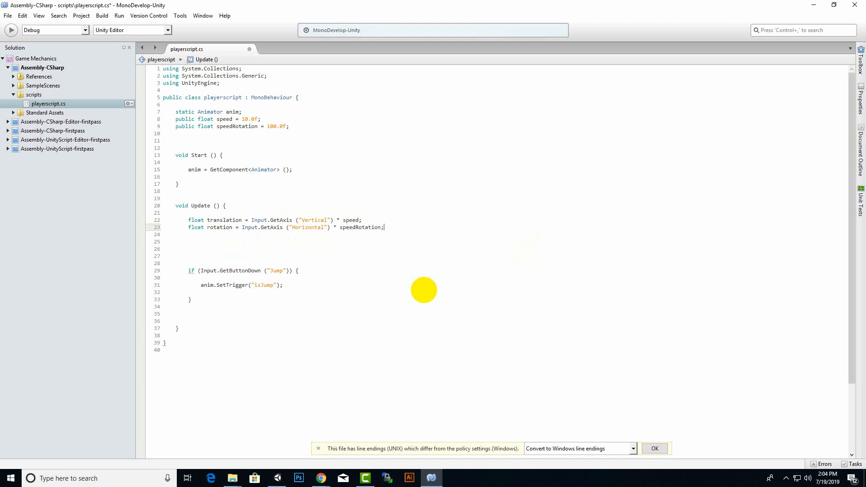
pyautogui.hotkey('ctrl', 's')
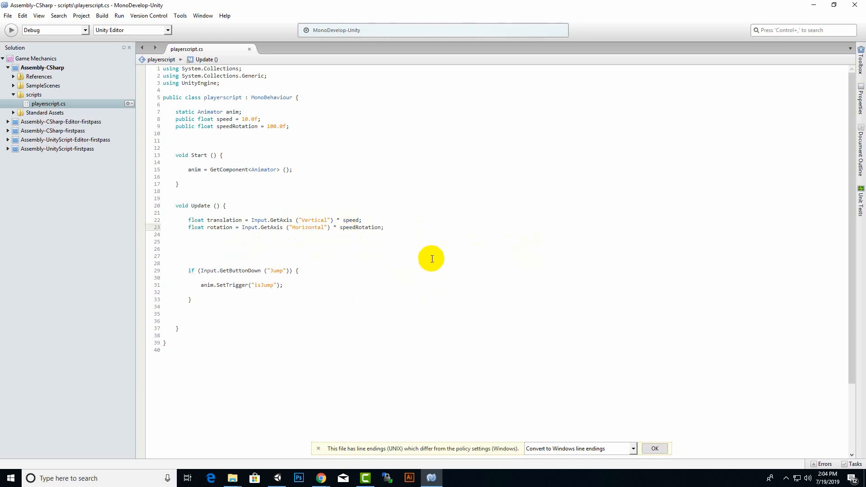
# Step: Add the statement translation *= Time.deltaTime; on a new line below the rotation declaration
pyautogui.press('Return')
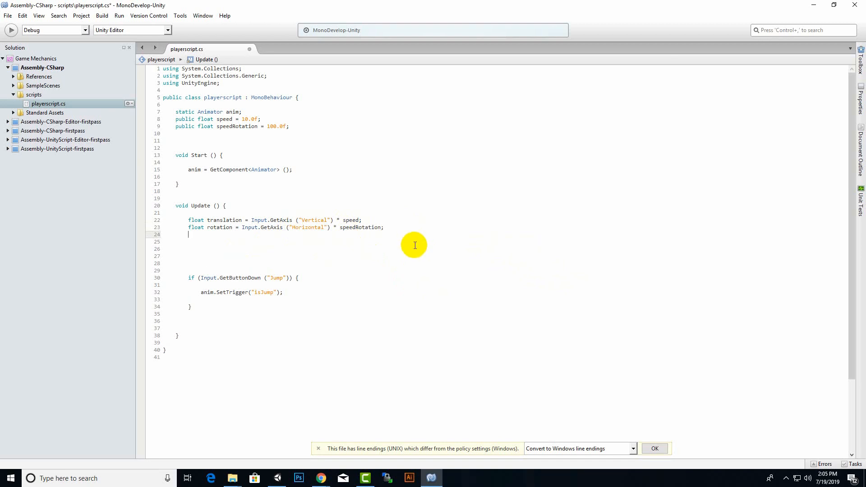
pyautogui.write('tra')
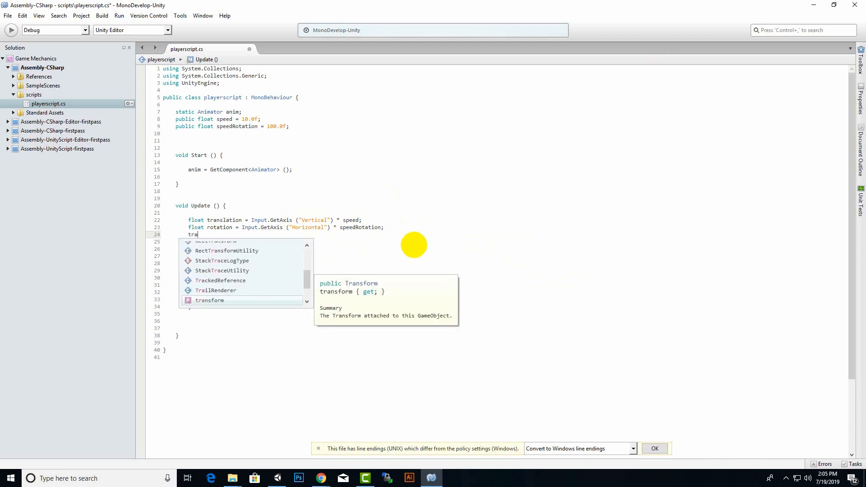
pyautogui.write('nsl')
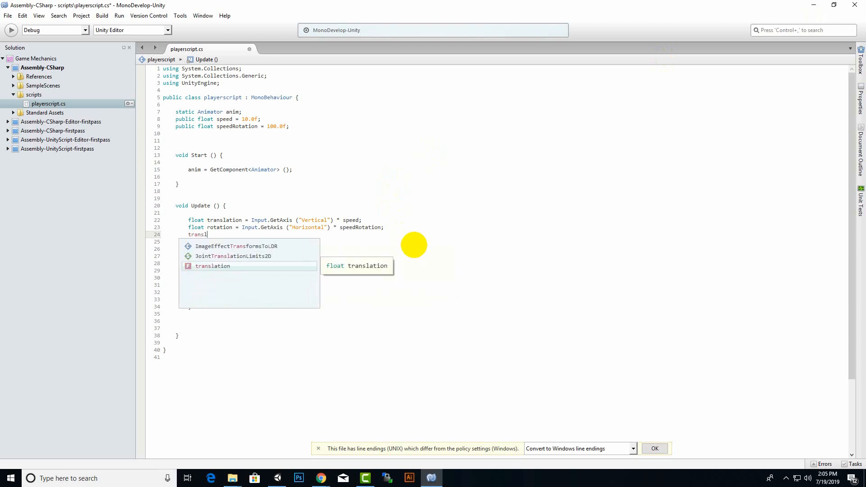
pyautogui.press('Return')
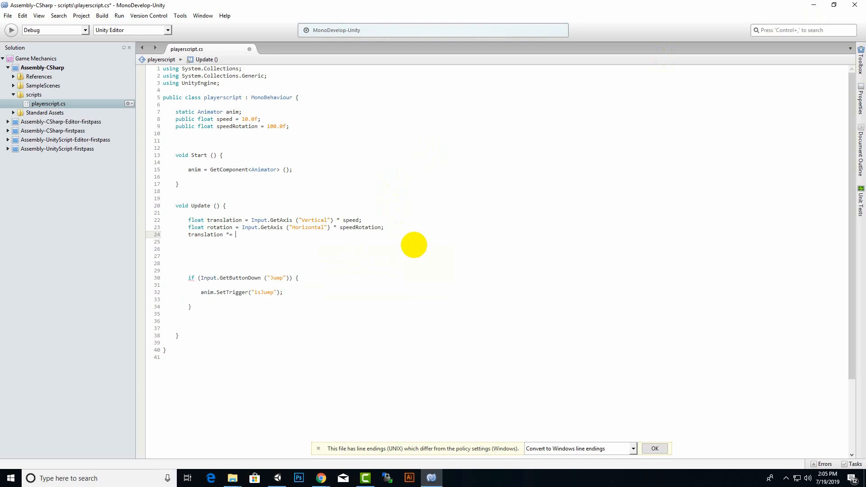
pyautogui.write('*= Time.')
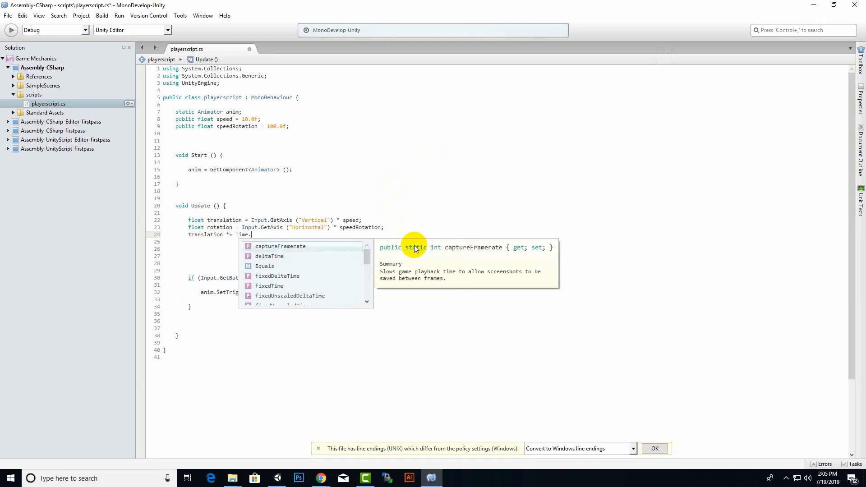
pyautogui.write('del')
pyautogui.press('Return')
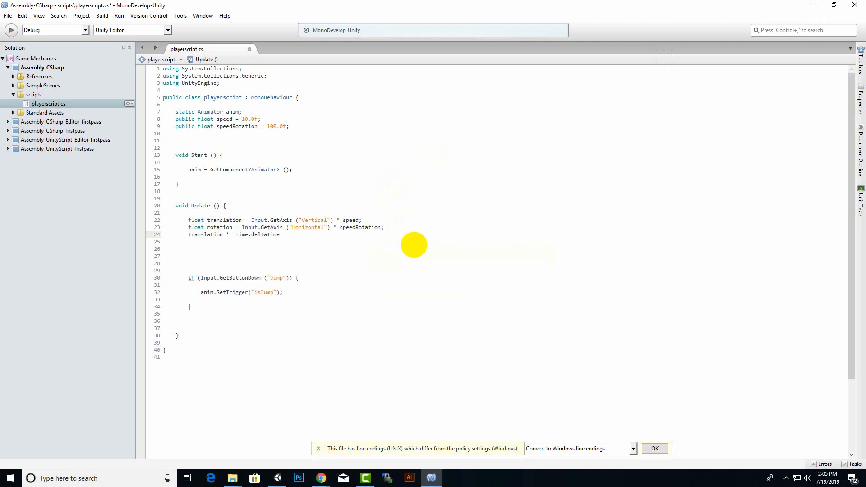
pyautogui.press('Return')
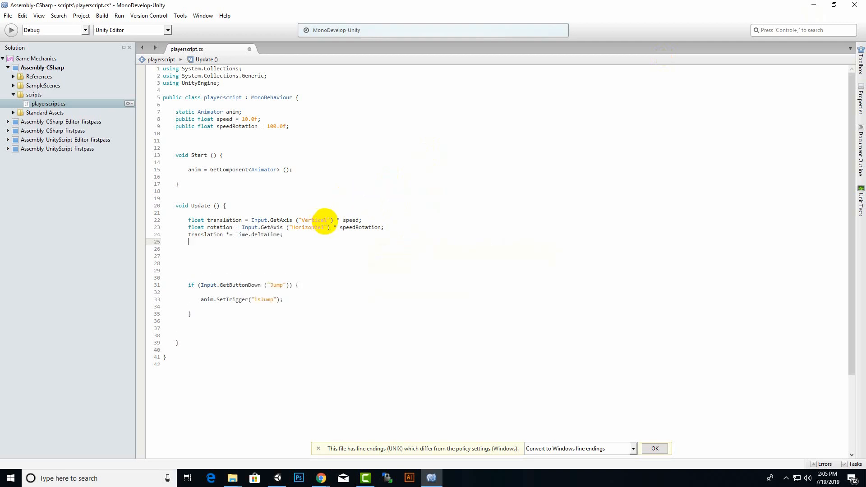
# Step: Add the statement rotation *= Time.deltaTime; below the scaled translation line
pyautogui.write('rota')
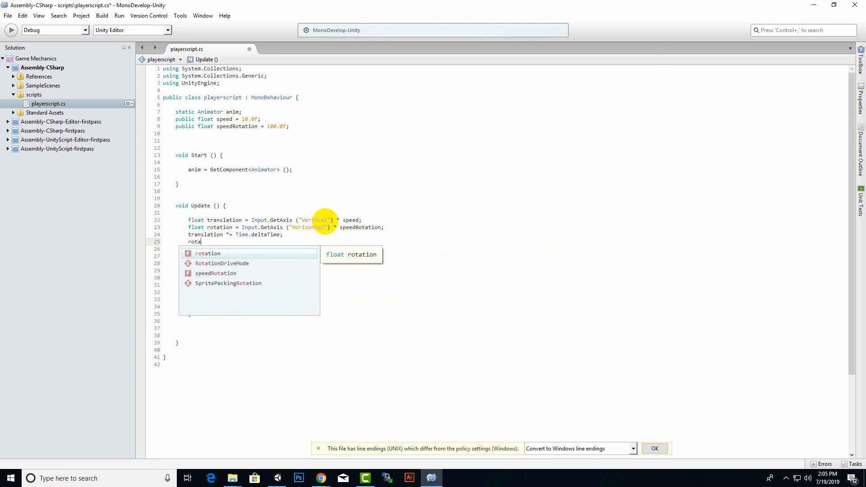
pyautogui.press('Return')
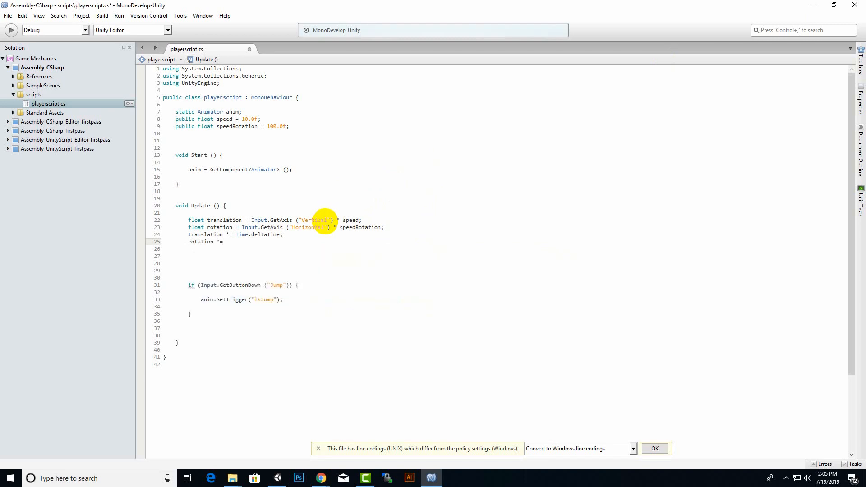
pyautogui.write('*= Time.de')
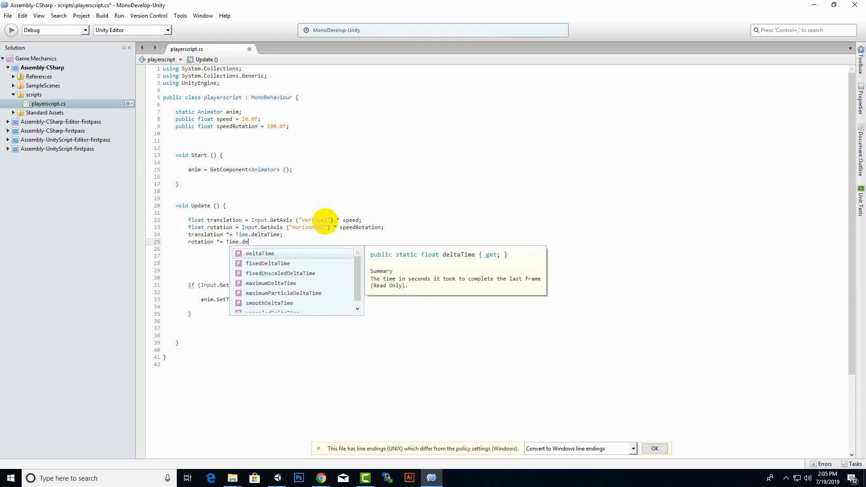
pyautogui.press('Return')
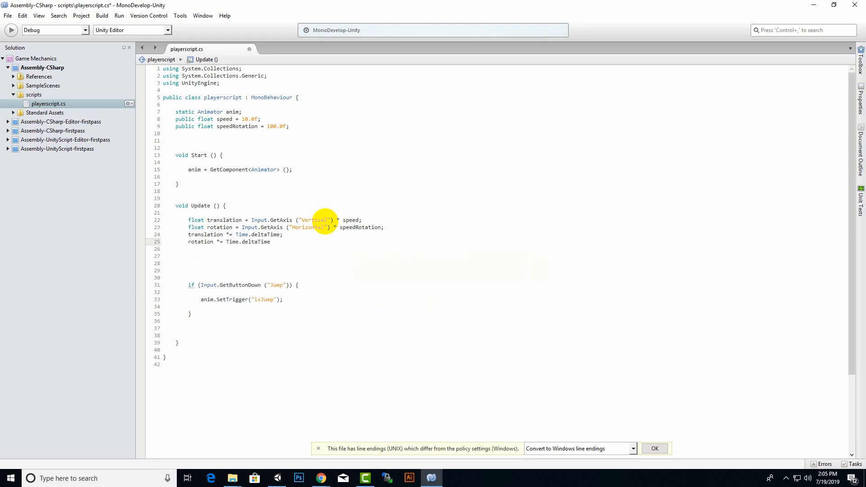
pyautogui.write(';')
pyautogui.press('Return')
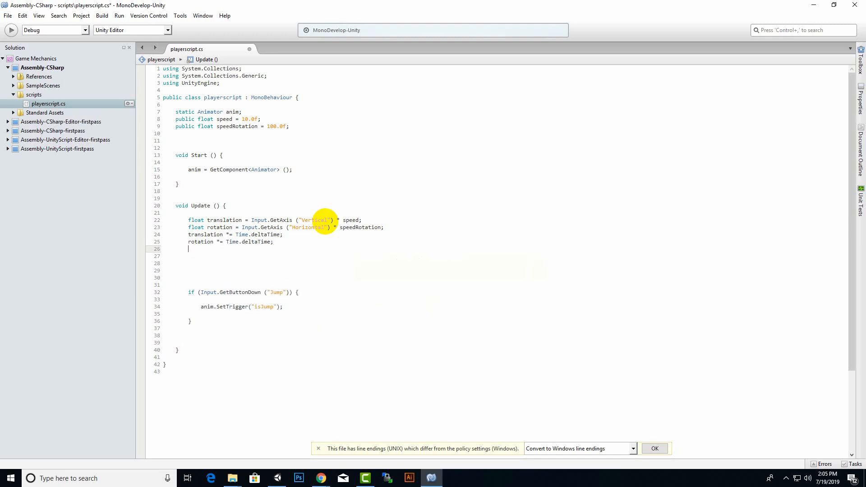
# Step: Add the statement transform.Translate (0, 0, 0); below the scaled rotation line, leaving a blank line between them
pyautogui.press('Return')
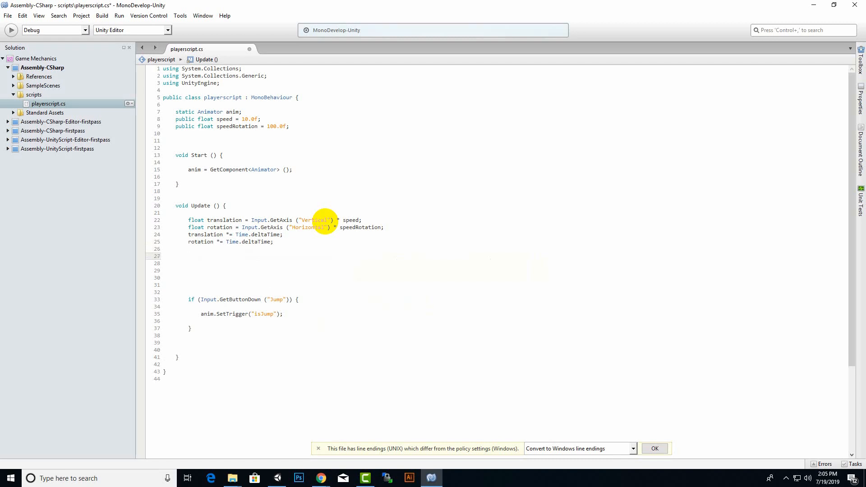
pyautogui.write('tran')
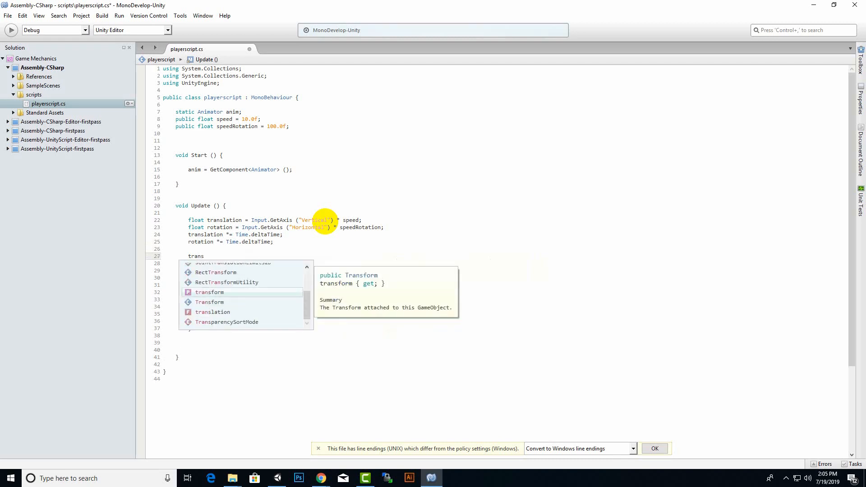
pyautogui.write('s')
pyautogui.press('Return')
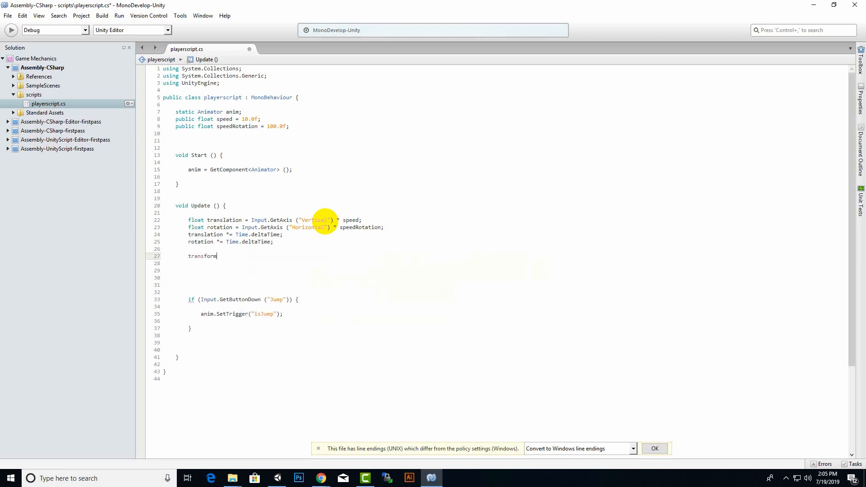
pyautogui.write('.tran')
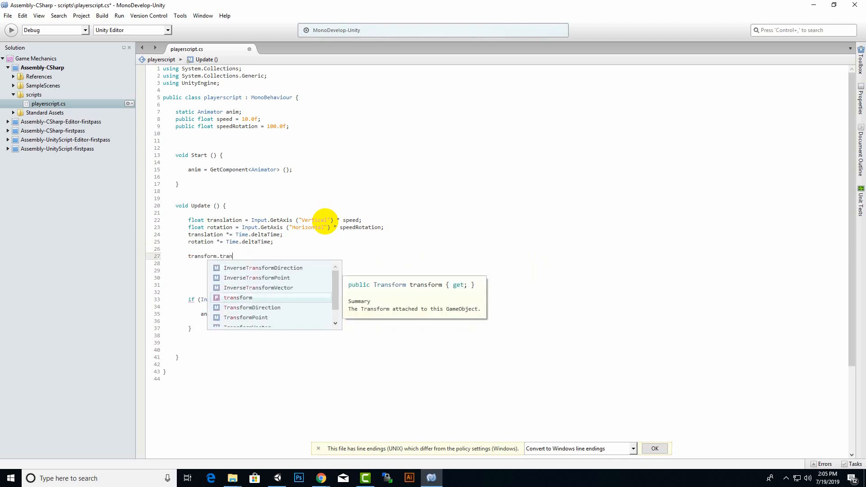
pyautogui.write('slate')
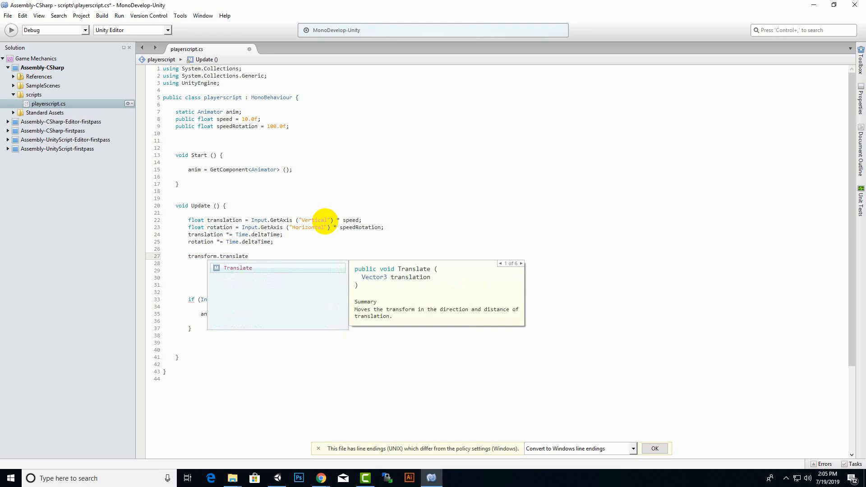
pyautogui.press('Return')
pyautogui.write('()')
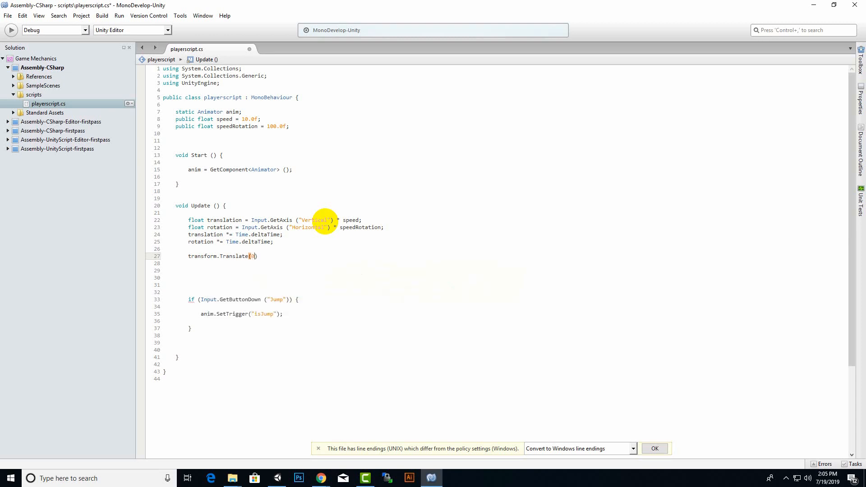
pyautogui.write('0,0')
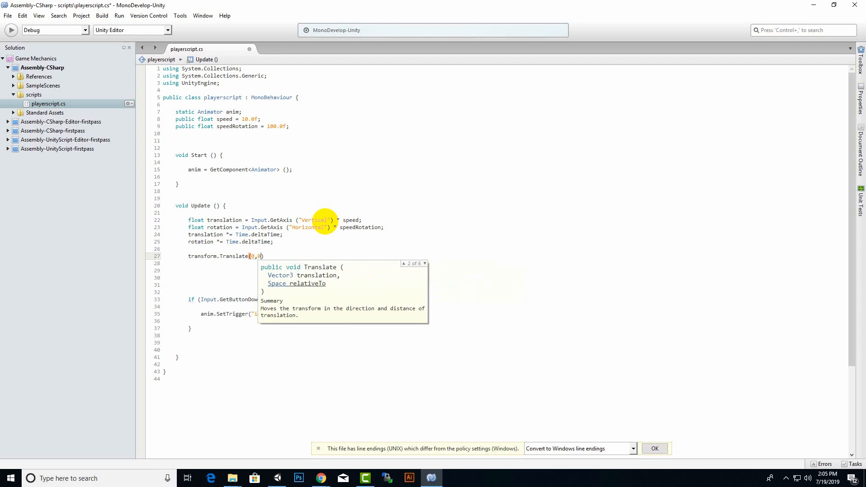
pyautogui.write(',0')
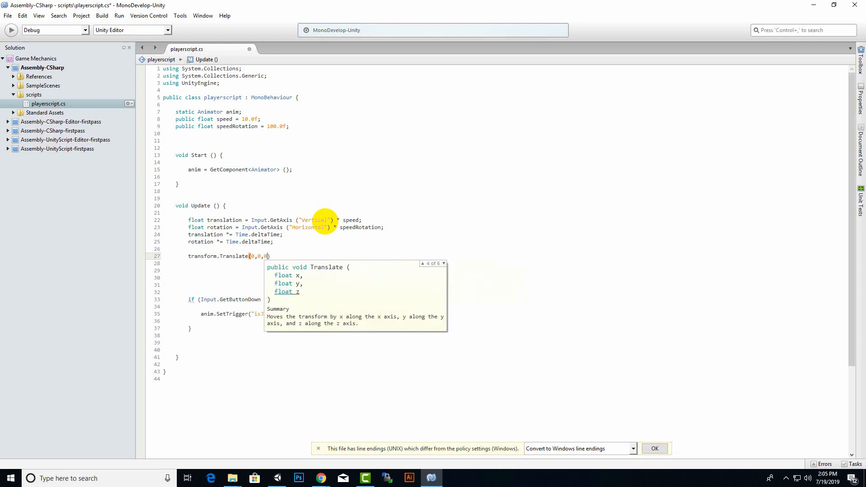
pyautogui.press('Right')
pyautogui.write(';')
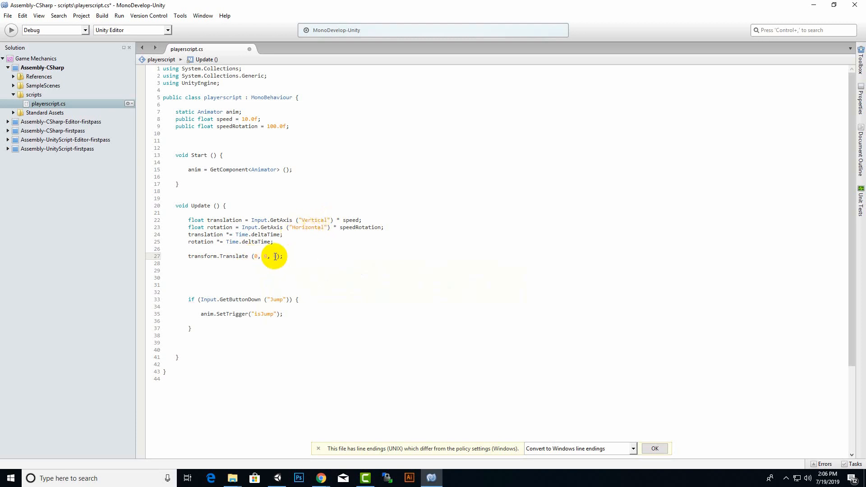
# Step: Examine the three arguments of the Translate call and the translation declaration that uses the vertical axis
pyautogui.moveTo(277, 257); pyautogui.dragTo(253, 258)
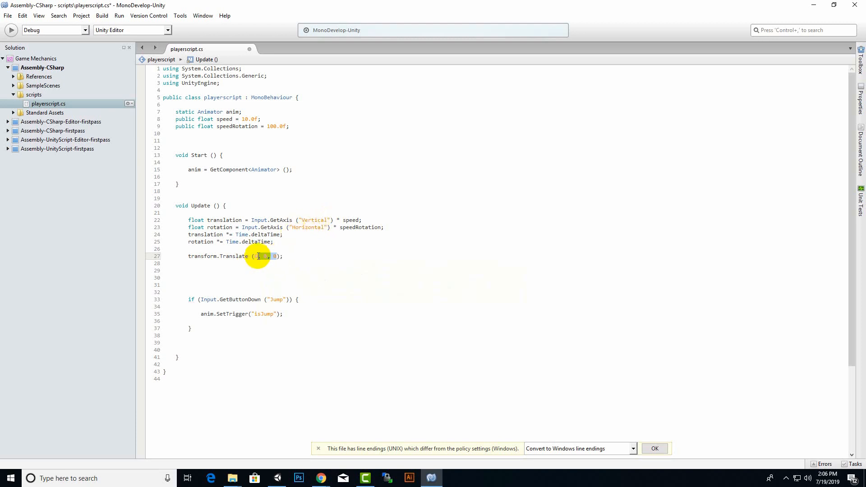
pyautogui.doubleClick(266, 256)
pyautogui.doubleClick(275, 256)
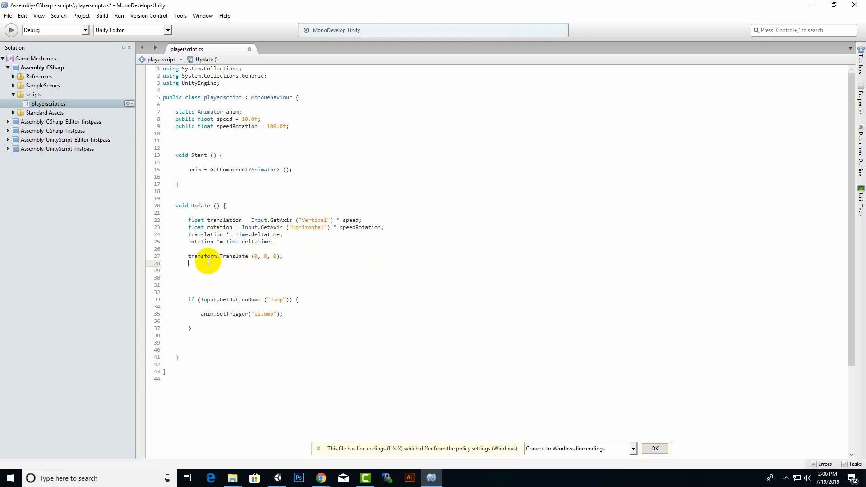
pyautogui.click(299, 255)
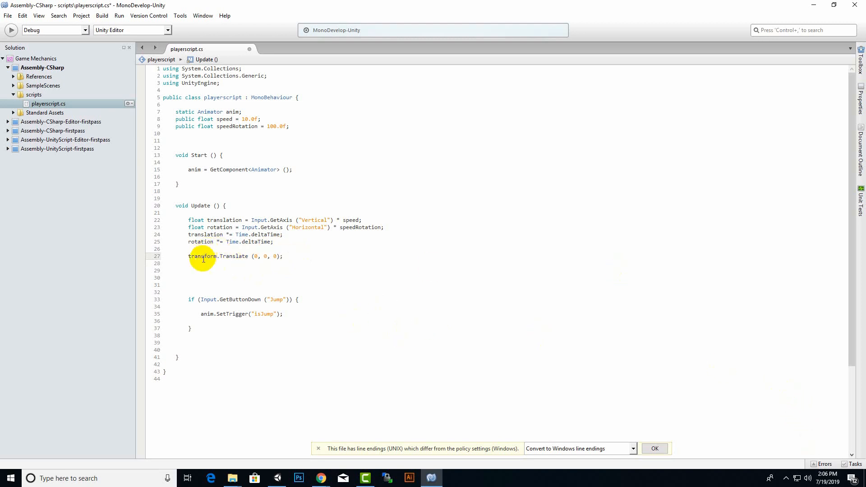
pyautogui.click(223, 235)
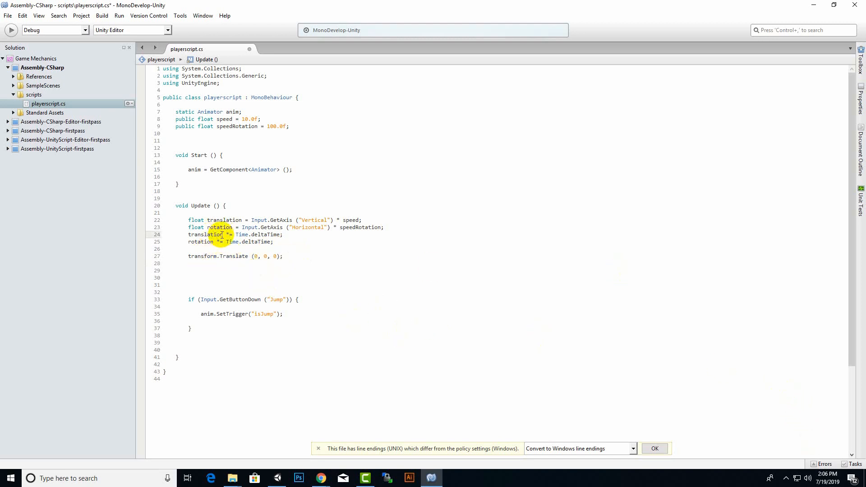
pyautogui.moveTo(214, 220); pyautogui.dragTo(319, 221)
pyautogui.click(283, 250)
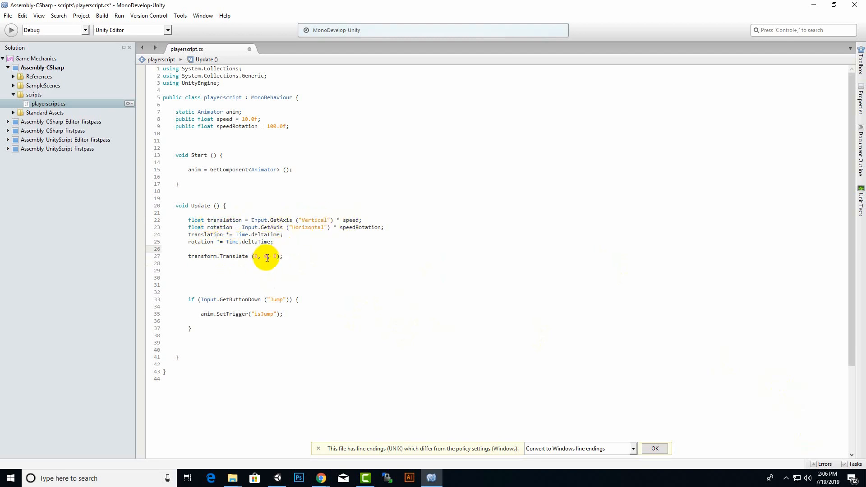
pyautogui.moveTo(191, 256); pyautogui.dragTo(249, 256)
pyautogui.click(280, 271)
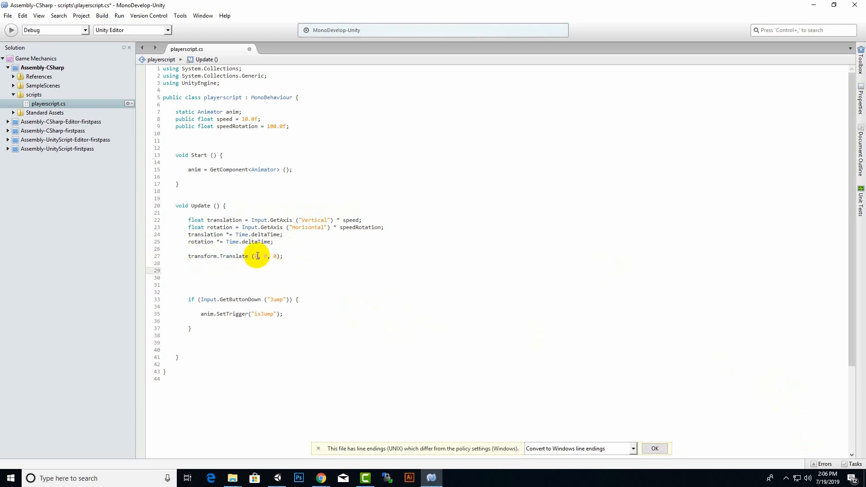
pyautogui.click(255, 257)
pyautogui.click(265, 257)
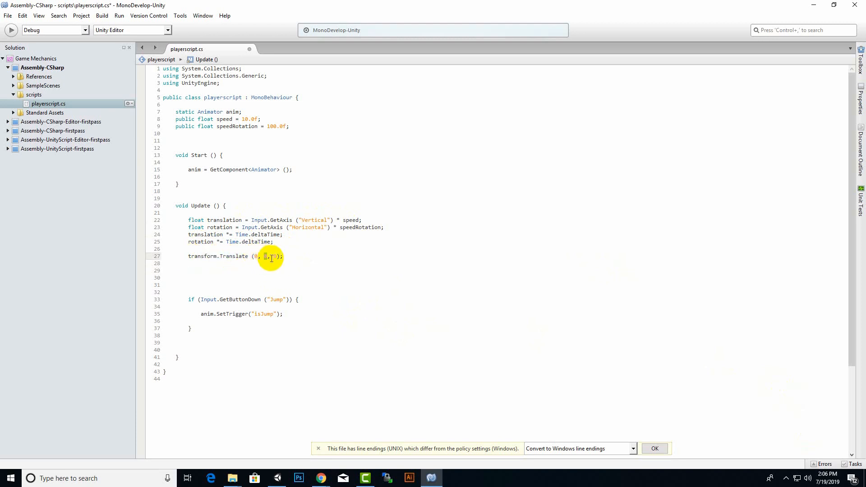
pyautogui.click(274, 257)
pyautogui.click(324, 255)
# Step: Replace the third argument of the Translate call with the translation variable
pyautogui.doubleClick(275, 257)
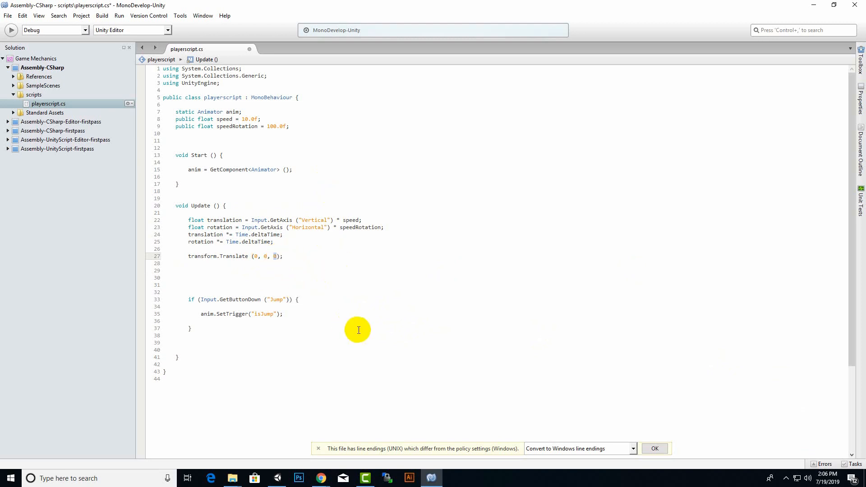
pyautogui.write('tran')
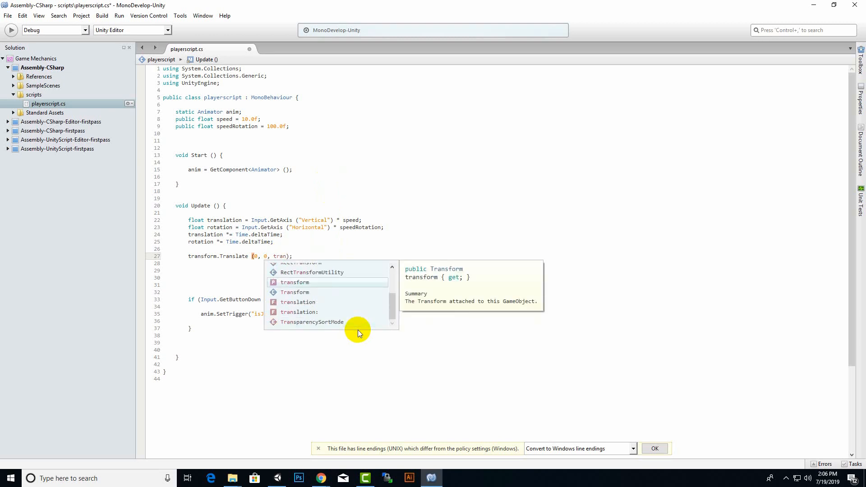
pyautogui.write('slation')
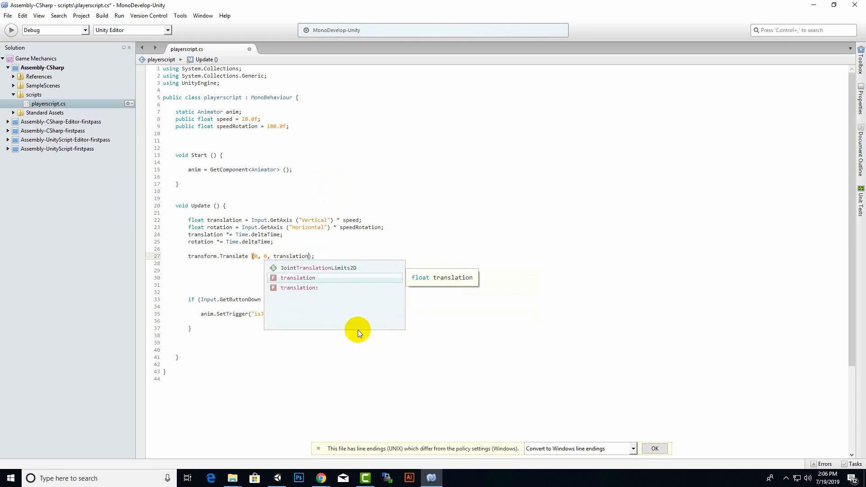
pyautogui.press('Escape')
pyautogui.click(216, 235)
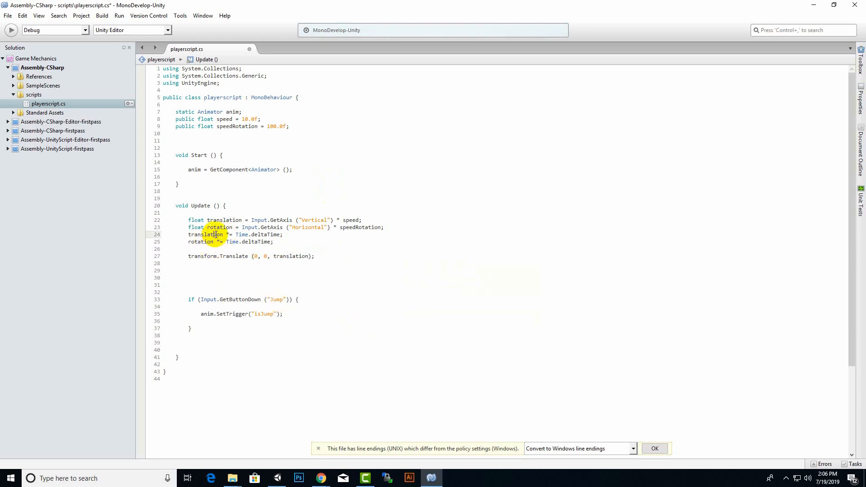
# Step: Add the statement transform.Rotate (0, rotation, 0); directly below the Translate call, and save the script
pyautogui.click(322, 255)
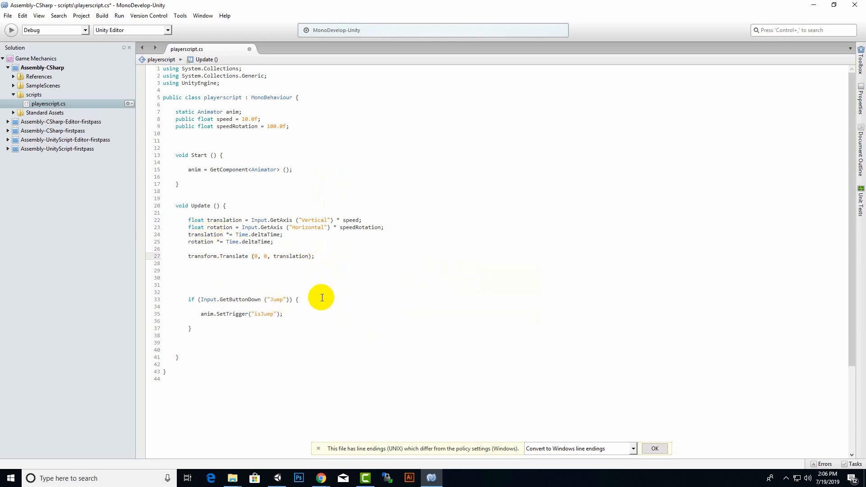
pyautogui.press('Return')
pyautogui.write('tran')
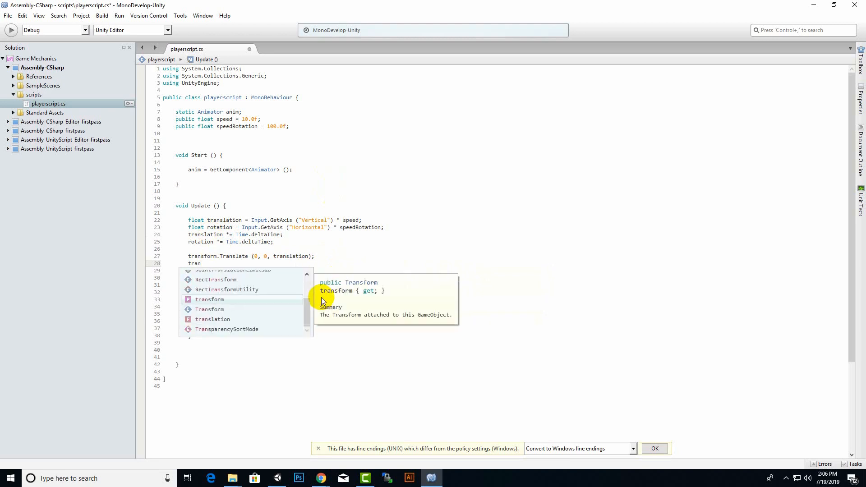
pyautogui.write('sform.rot')
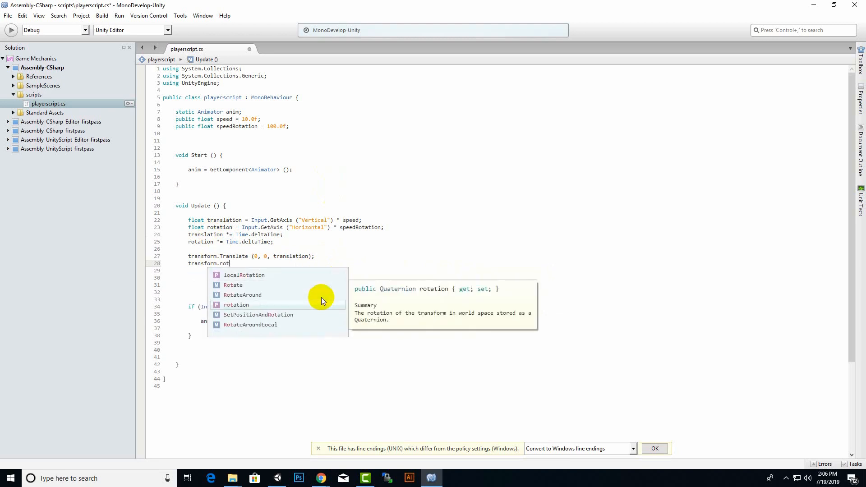
pyautogui.write('a')
pyautogui.press('Return')
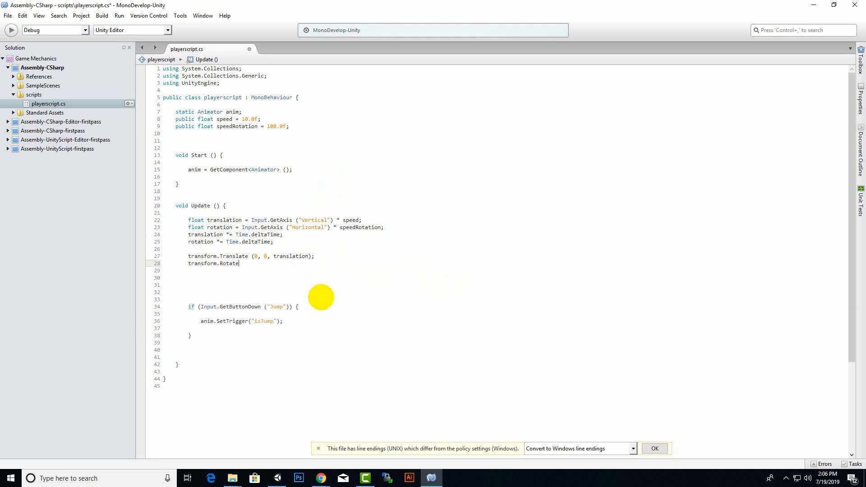
pyautogui.write('()')
pyautogui.write('0,')
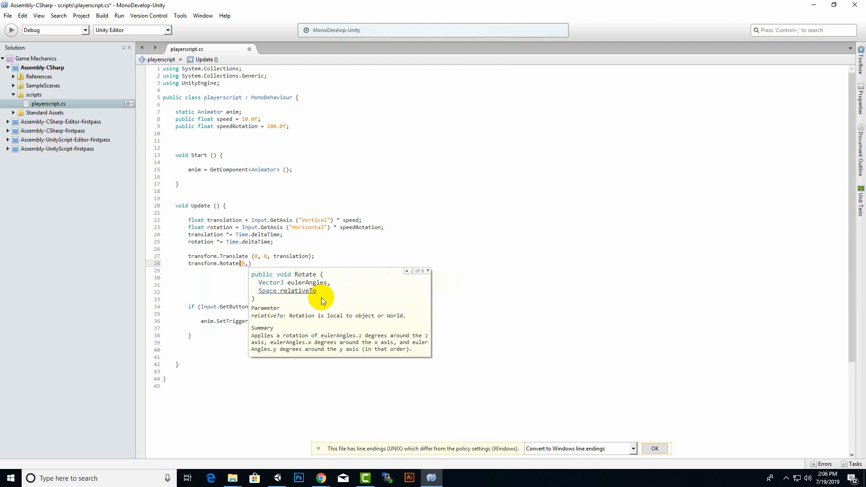
pyautogui.write('rotation')
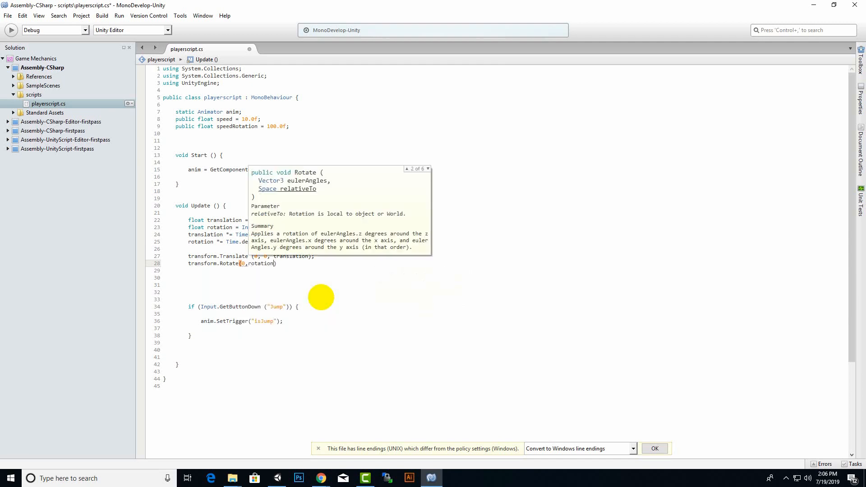
pyautogui.write(',0')
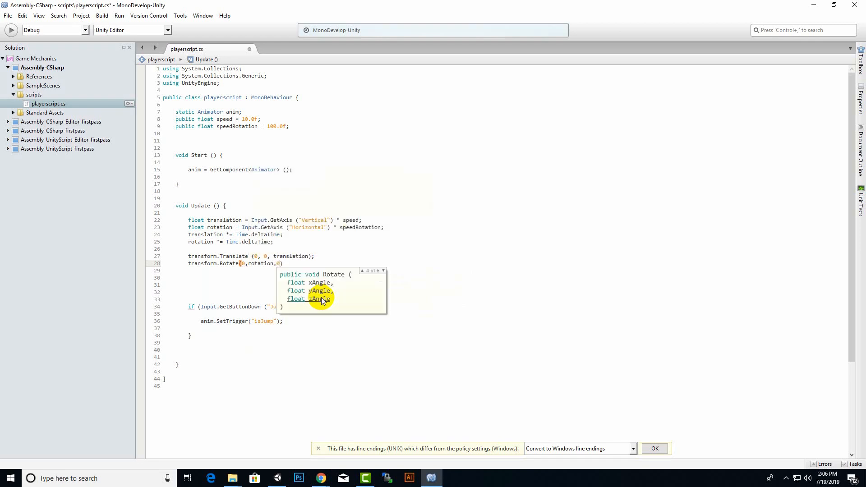
pyautogui.write(';')
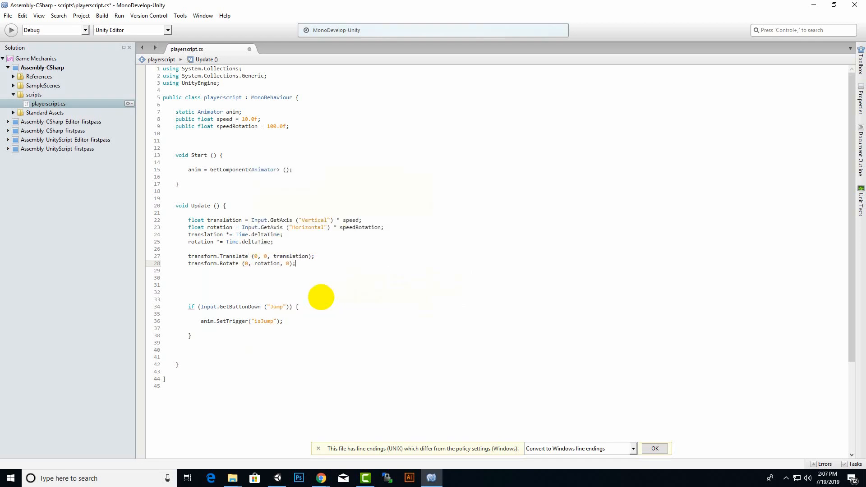
pyautogui.hotkey('ctrl', 's')
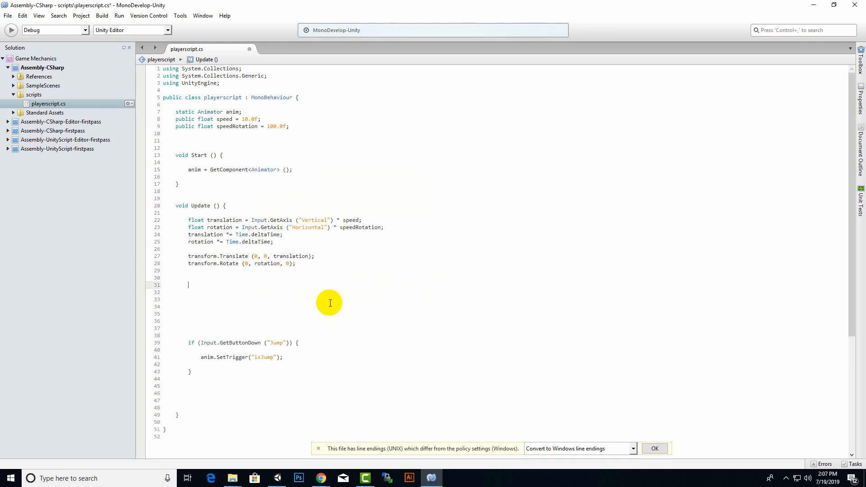
# Step: Add an if (translation != 0) block with an empty body between the Rotate call and the Jump condition
pyautogui.write('if')
pyautogui.write('()')
pyautogui.write('trans')
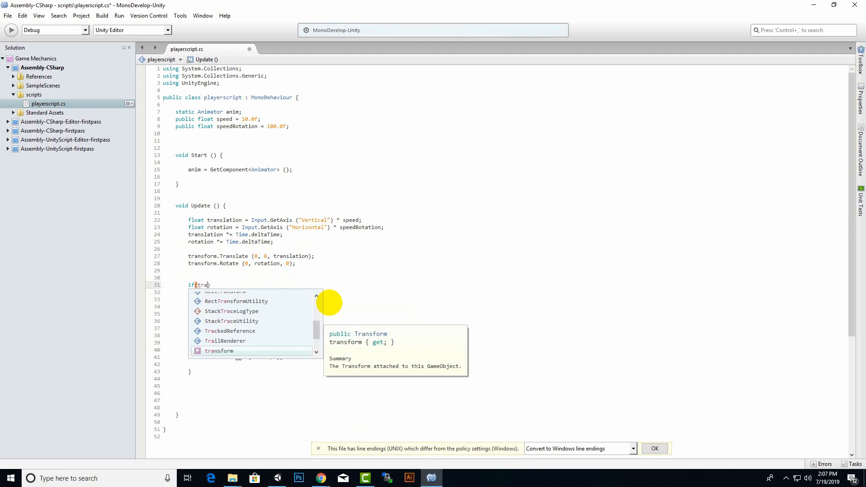
pyautogui.press('Down')
pyautogui.press('Down')
pyautogui.press('Return')
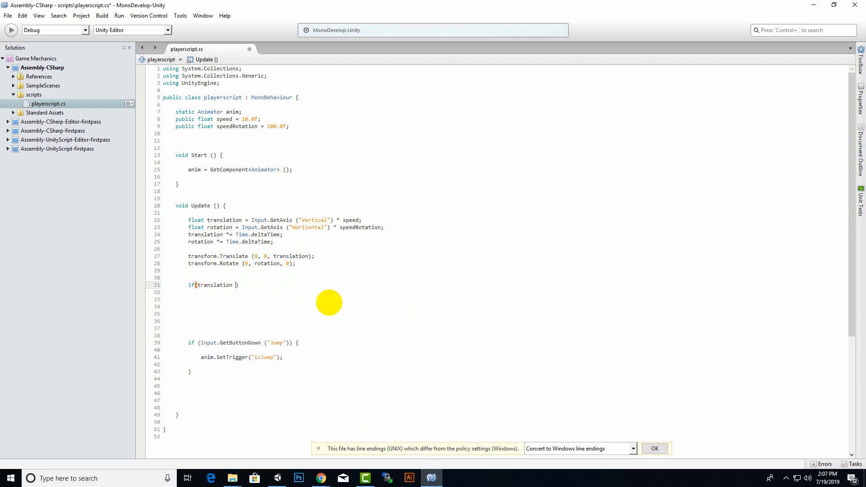
pyautogui.write('!= 0)')
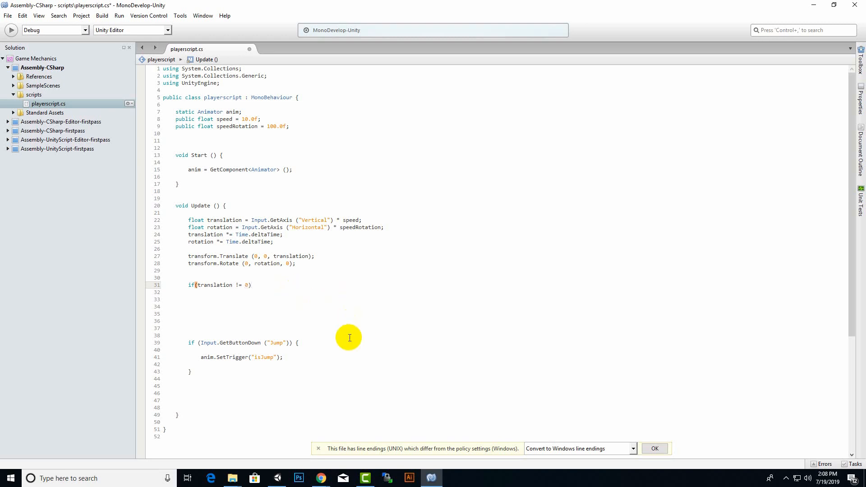
pyautogui.write(' {')
pyautogui.press('Return')
pyautogui.press('Return')
pyautogui.press('Return')
pyautogui.press('Up')
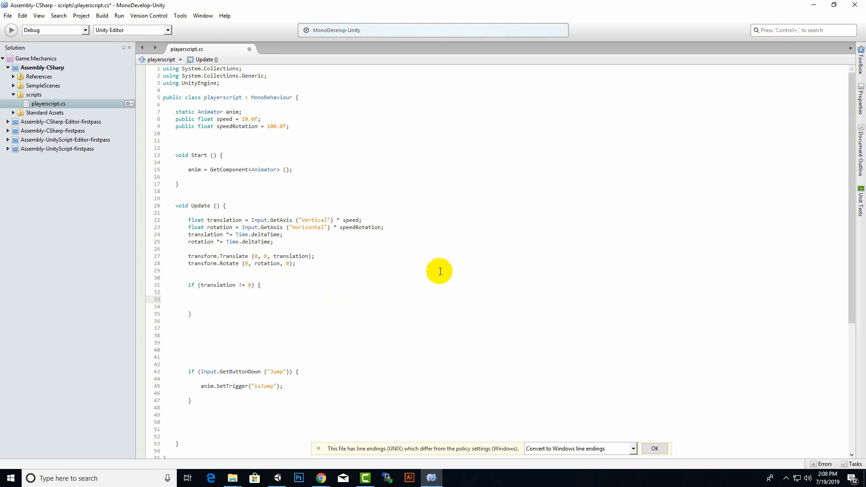
# Step: Add the statement anim.SetBool ("isRun", true); inside the if (translation != 0) block
pyautogui.write('anim.set')
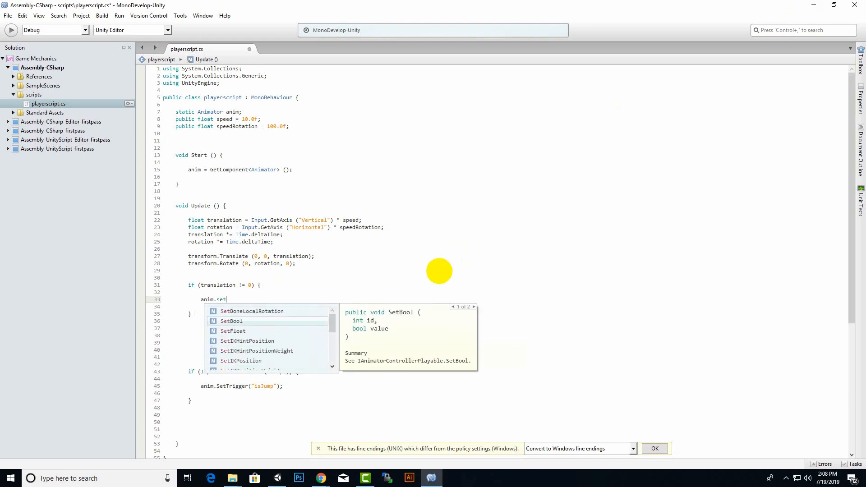
pyautogui.press('Return')
pyautogui.write('()')
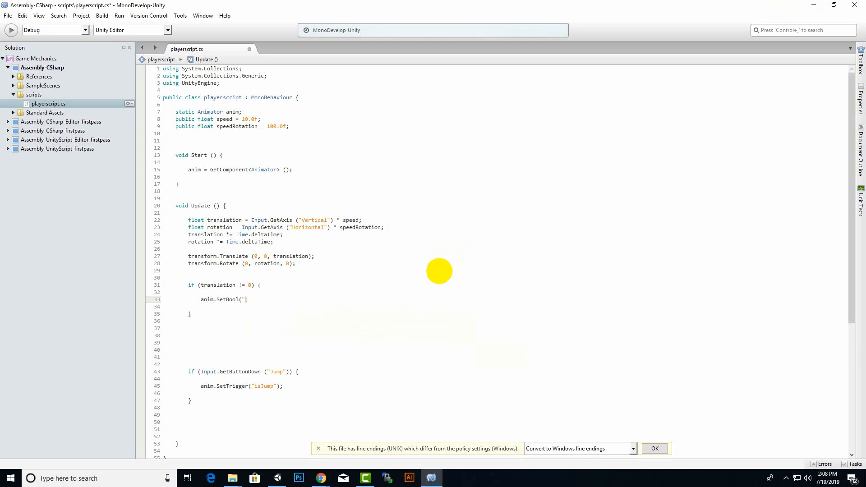
pyautogui.write('"isRun" , ')
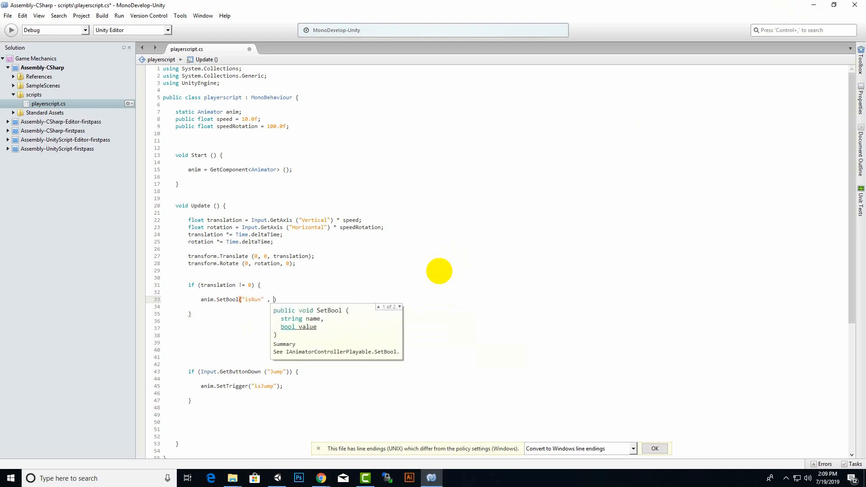
pyautogui.write('true')
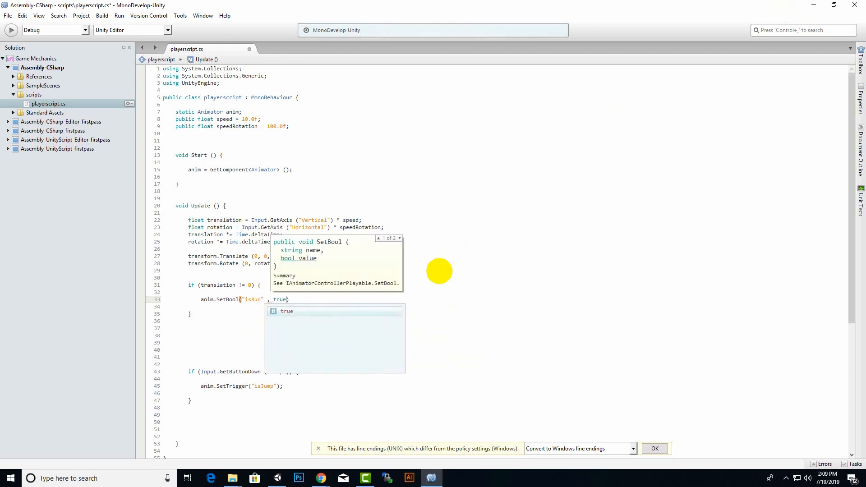
pyautogui.write(');')
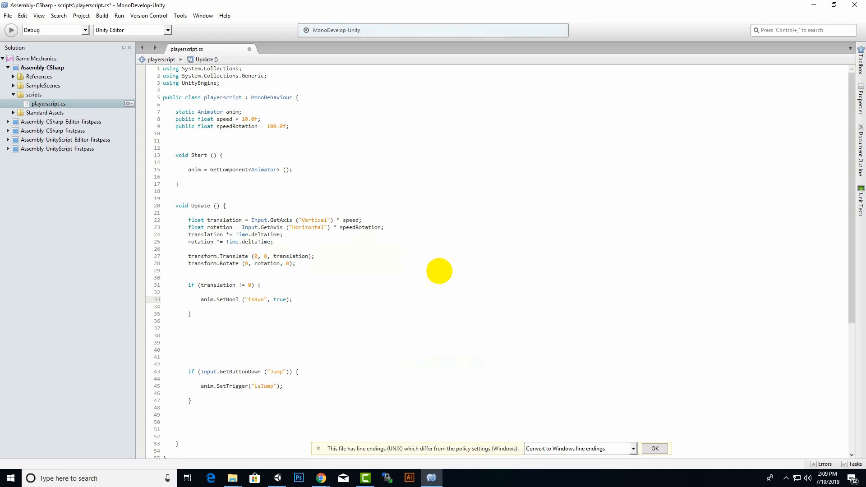
# Step: Add an else block with an empty body to the if (translation != 0) condition
pyautogui.click(320, 319)
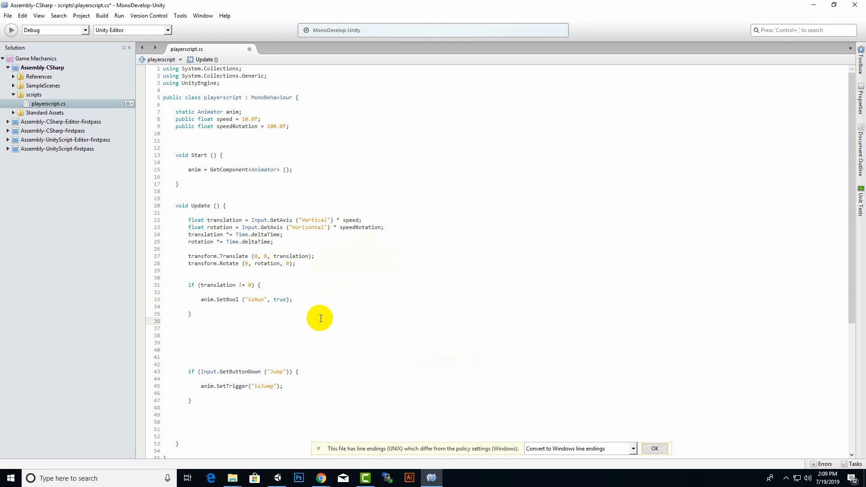
pyautogui.write('els')
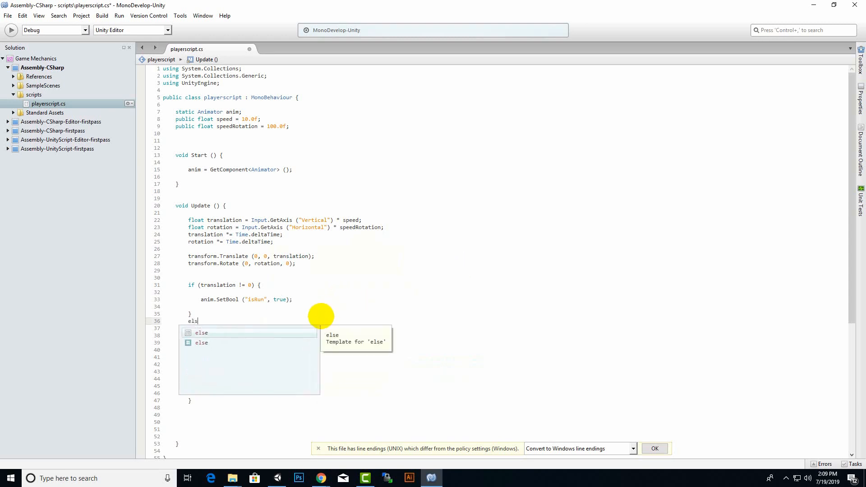
pyautogui.write('e')
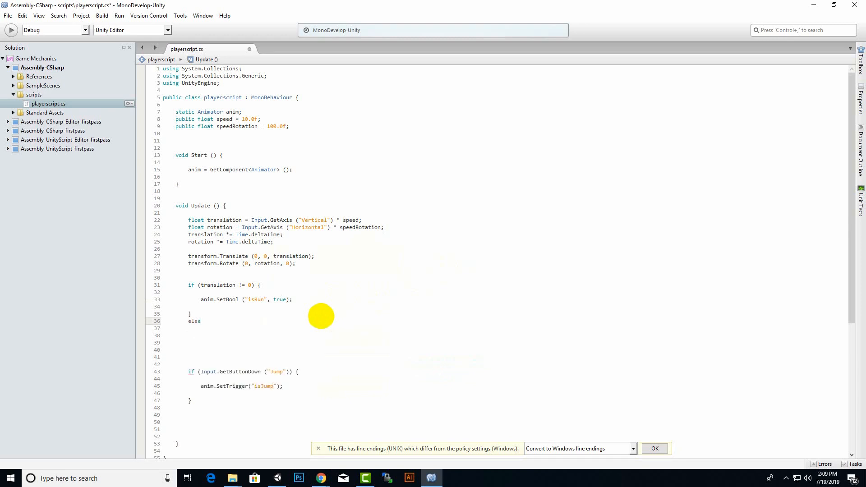
pyautogui.write('{}')
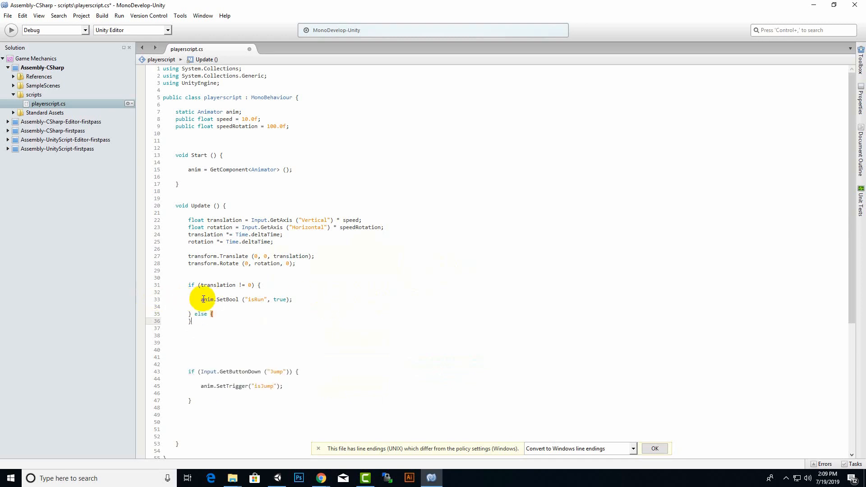
# Step: Copy the isRun SetBool statement into the else block, set its value to false, and save the script
pyautogui.moveTo(201, 300); pyautogui.dragTo(333, 299)
pyautogui.hotkey('ctrl', 'c')
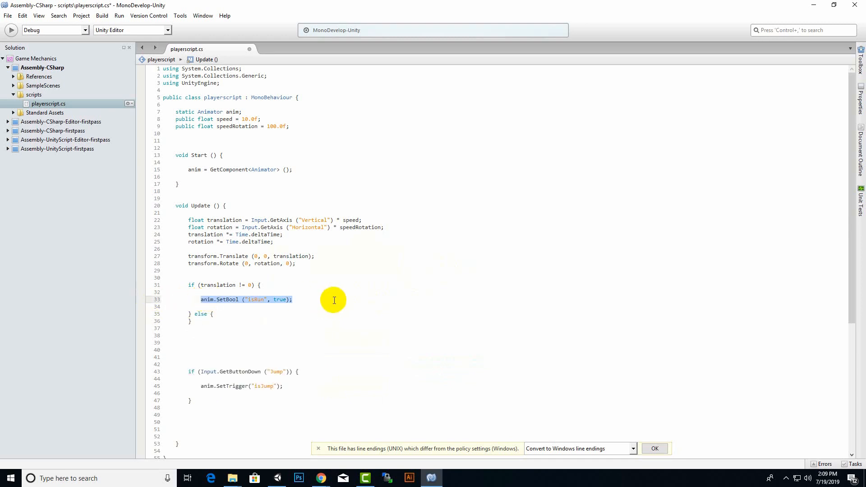
pyautogui.click(301, 316)
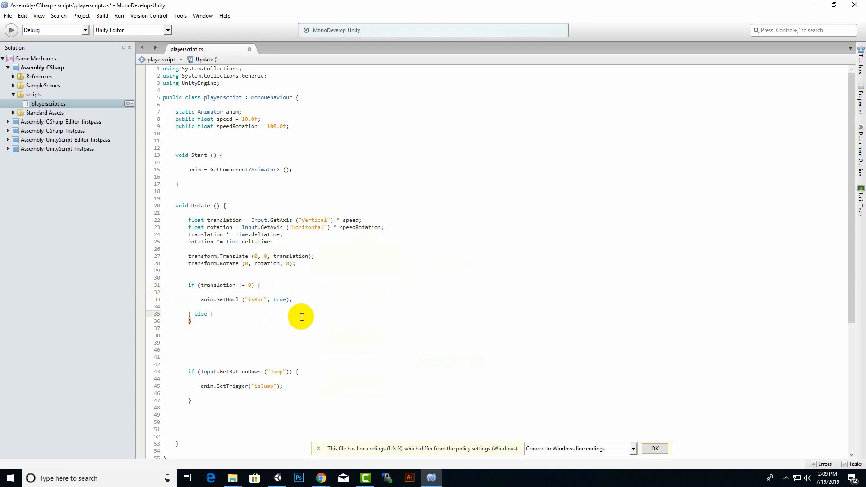
pyautogui.press('Return')
pyautogui.hotkey('ctrl', 'v')
pyautogui.moveTo(273, 321); pyautogui.dragTo(290, 323)
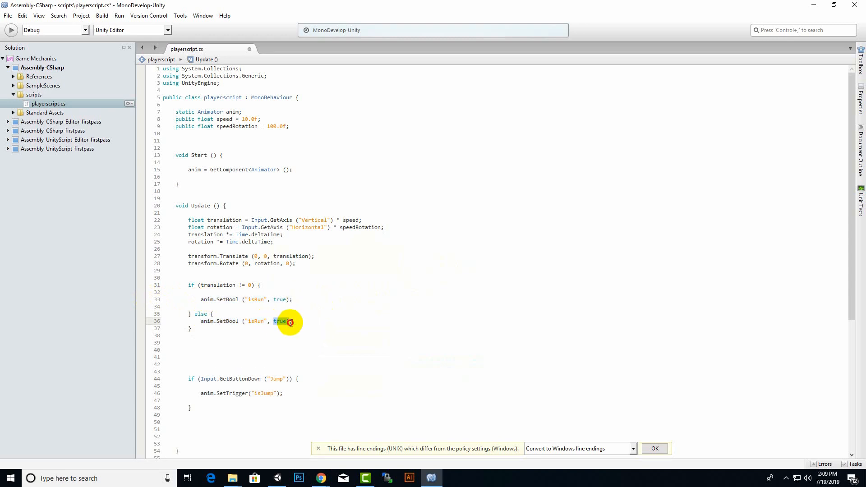
pyautogui.write('f')
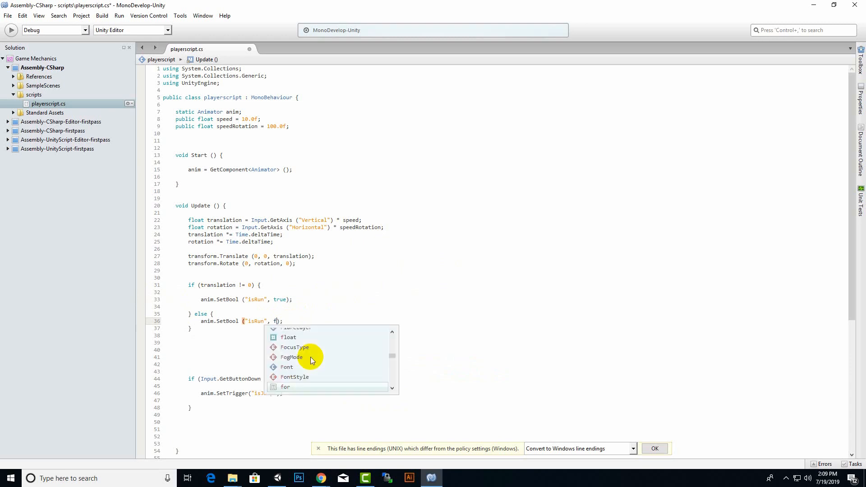
pyautogui.write('alse')
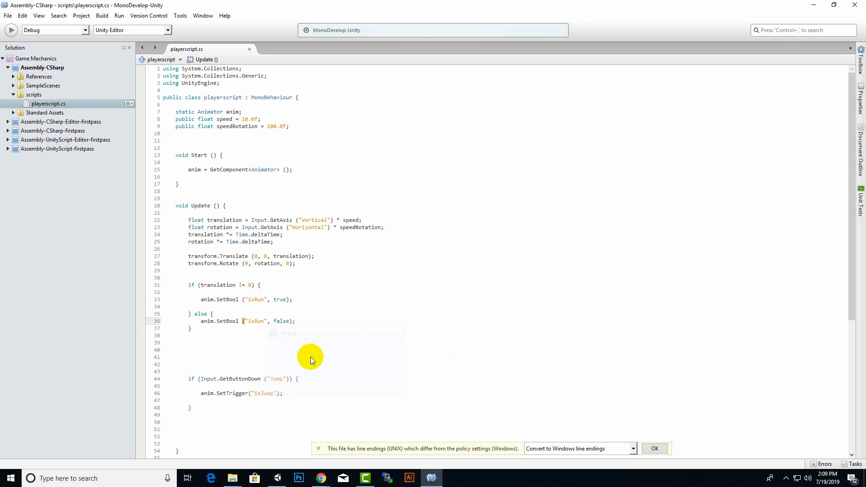
pyautogui.click(359, 284)
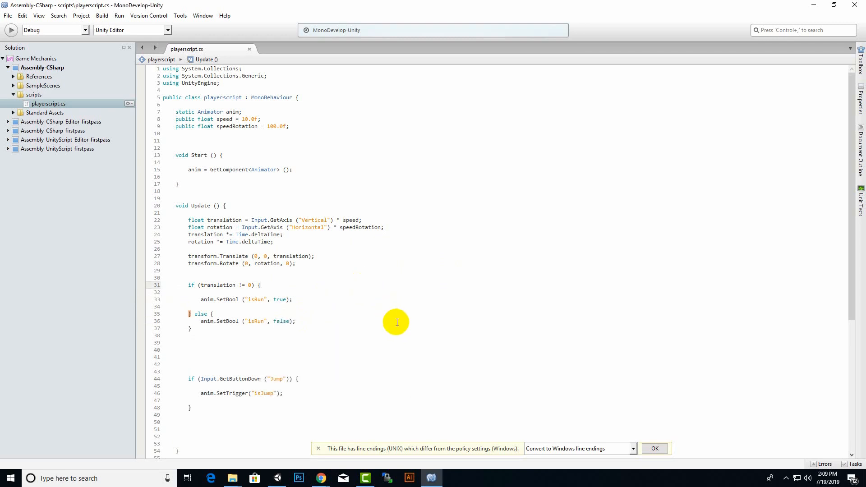
pyautogui.scroll(-4, 410, 319)
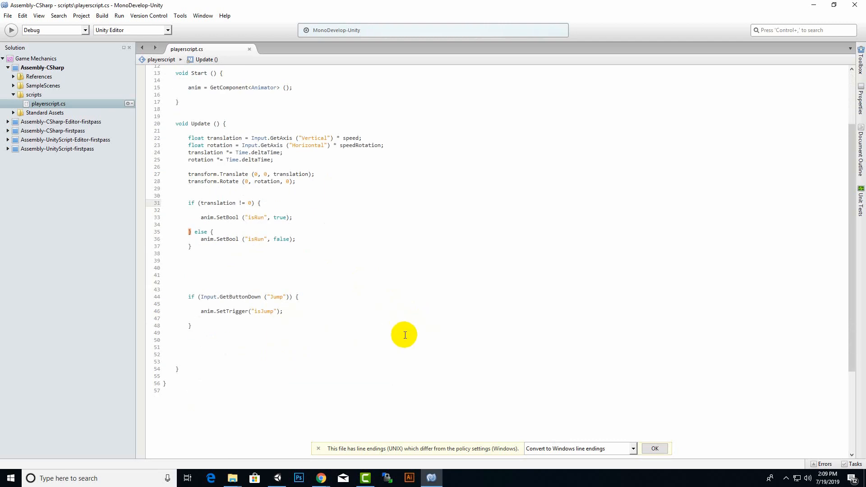
pyautogui.click(403, 319)
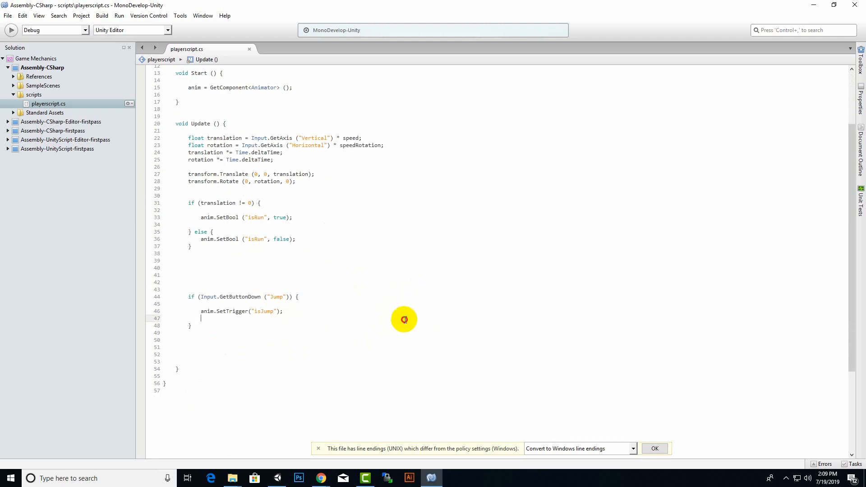
# Step: Switch to Unity, run the scene, and test the player's running animation by moving it forward and backward and turning it both ways
pyautogui.click(278, 479)
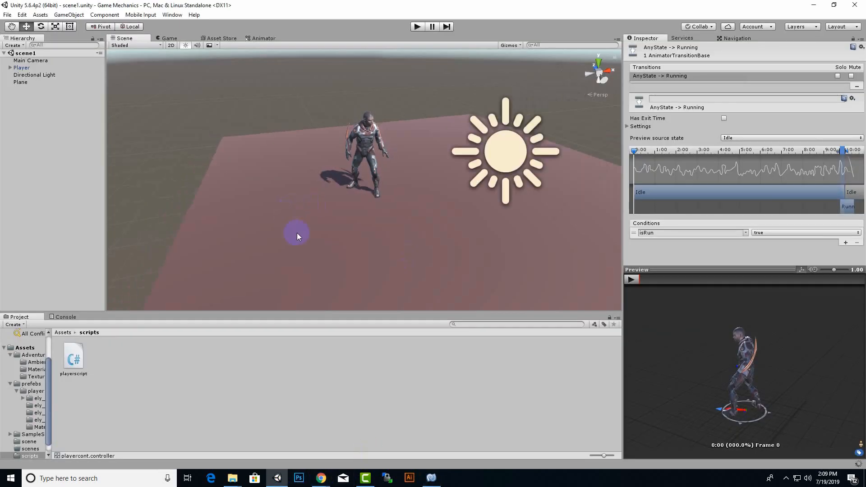
pyautogui.click(417, 26)
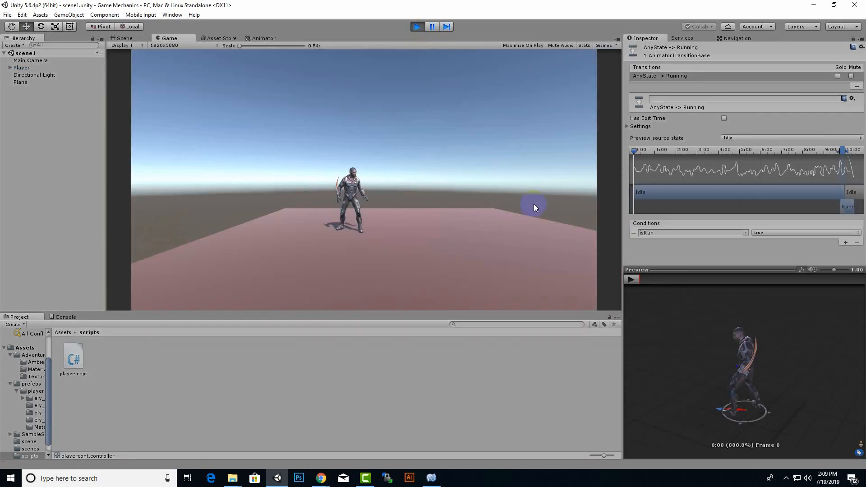
pyautogui.press('w')
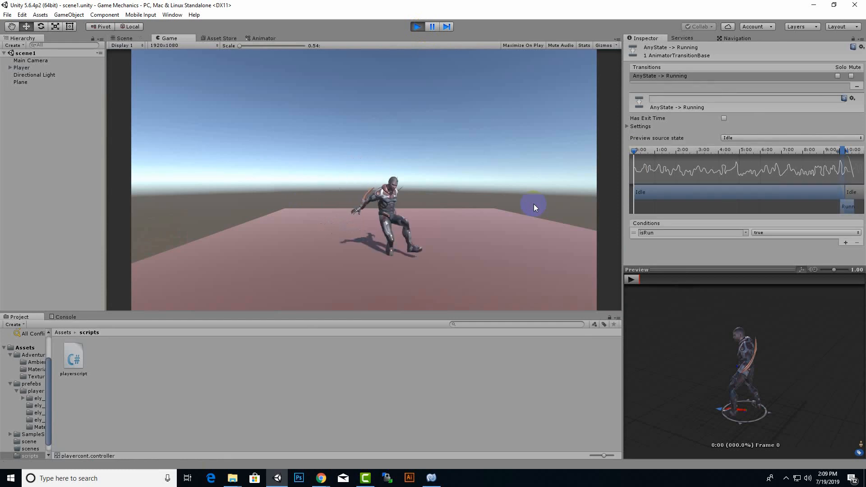
pyautogui.press('s')
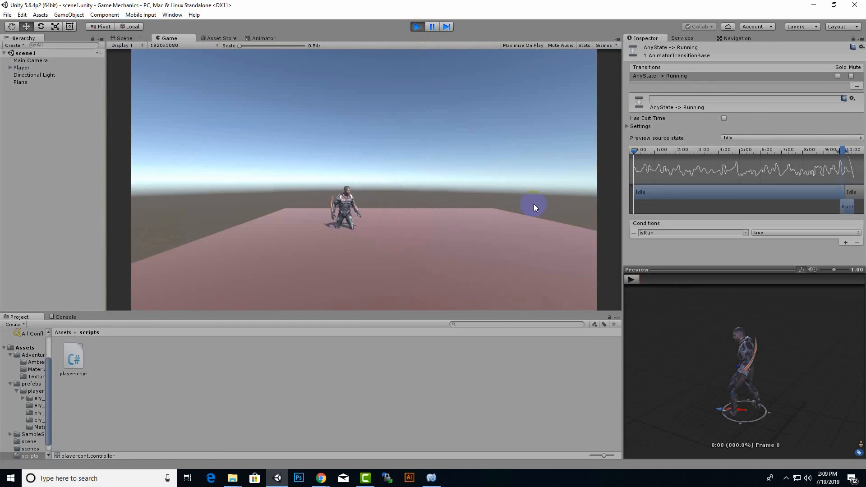
pyautogui.press('a')
pyautogui.press('w')
pyautogui.press('s')
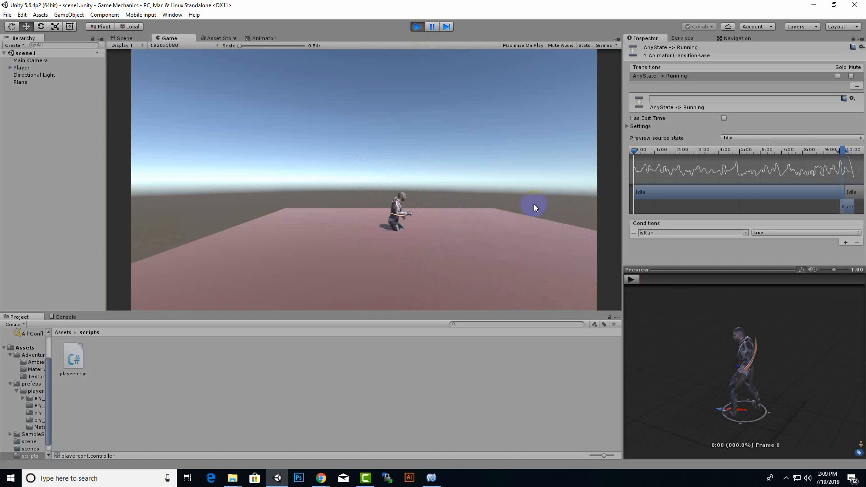
pyautogui.press('w')
pyautogui.press('d')
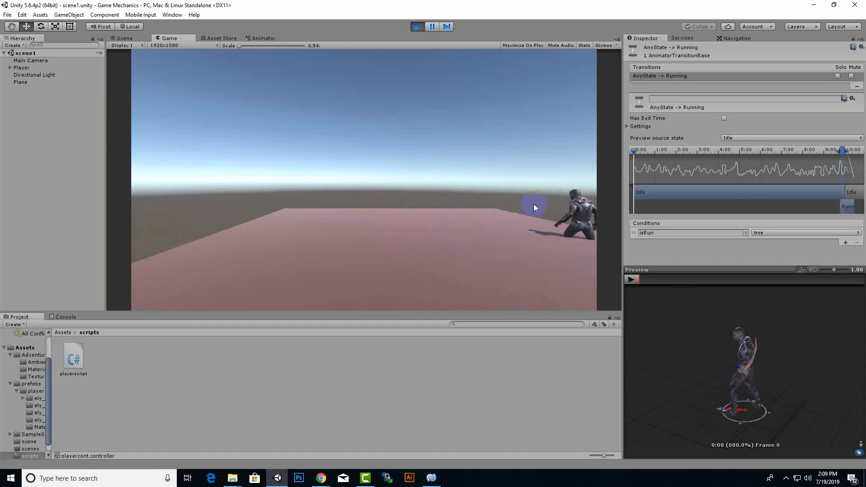
pyautogui.press('d')
pyautogui.press('w')
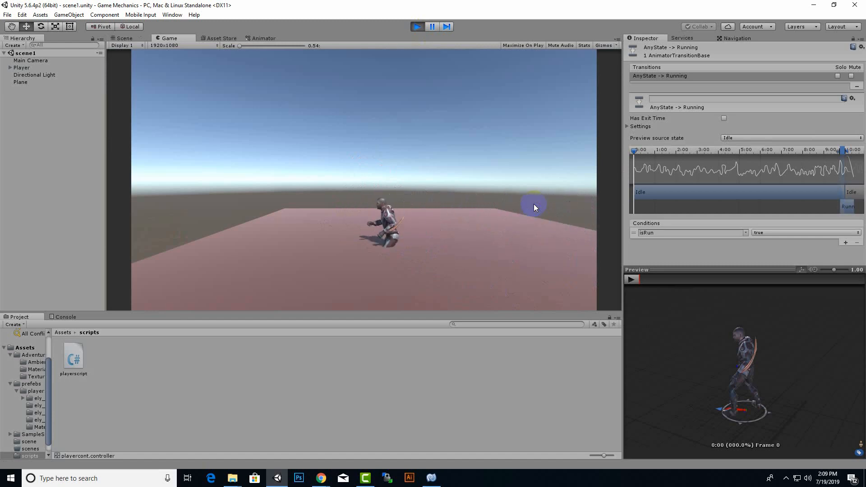
pyautogui.press('w')
pyautogui.press('w')
pyautogui.press('d')
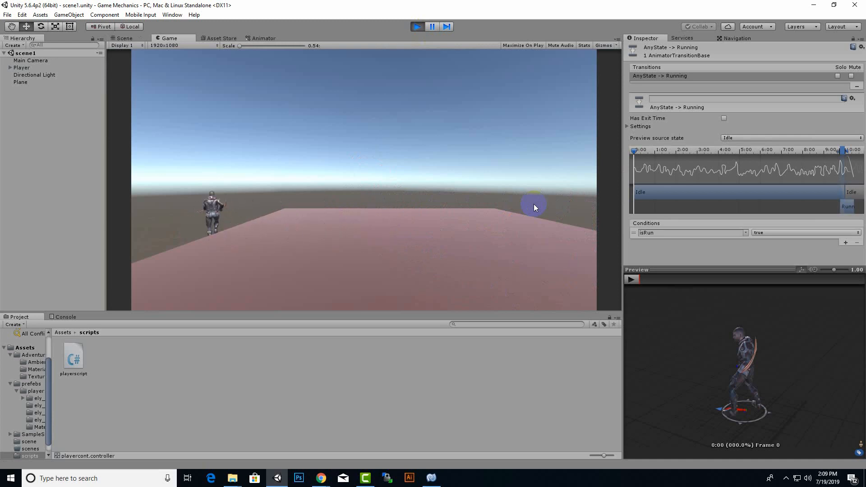
pyautogui.press('w')
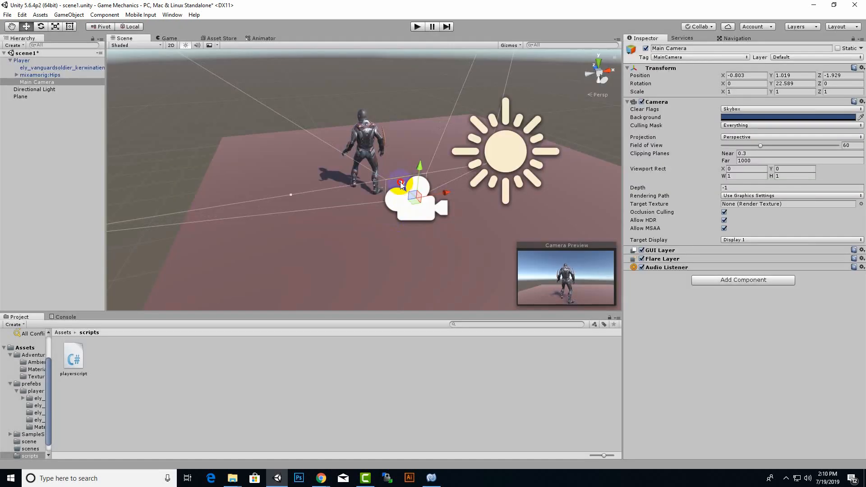
# Step: Move the Main Camera slightly up and farther behind the player, and scale the plane uniformly to about 29
pyautogui.moveTo(399, 184); pyautogui.dragTo(427, 171)
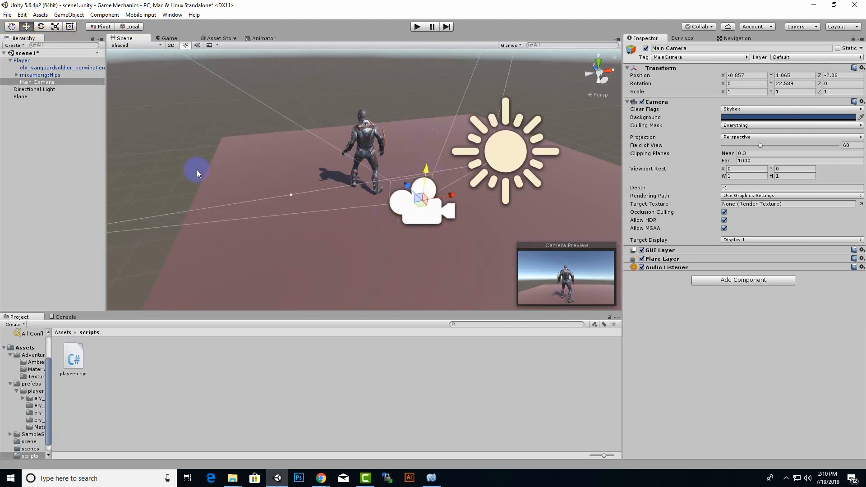
pyautogui.click(280, 259)
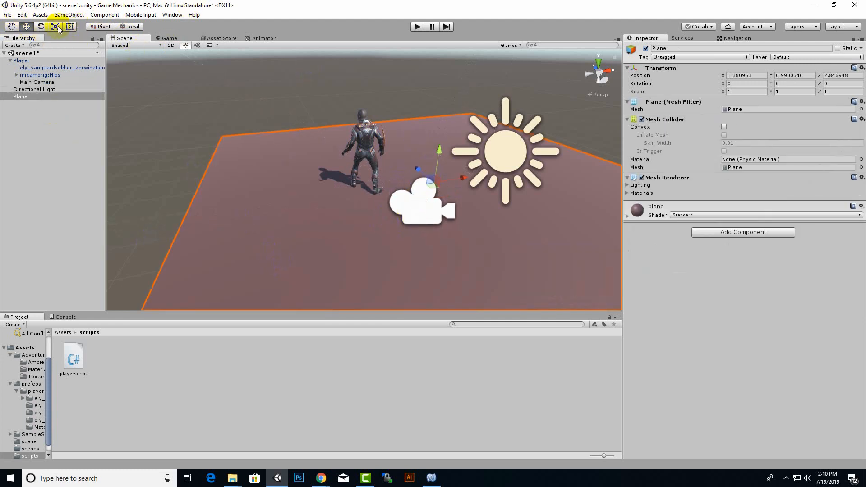
pyautogui.scroll(-7, 209, 132)
pyautogui.moveTo(402, 182); pyautogui.dragTo(706, 113)
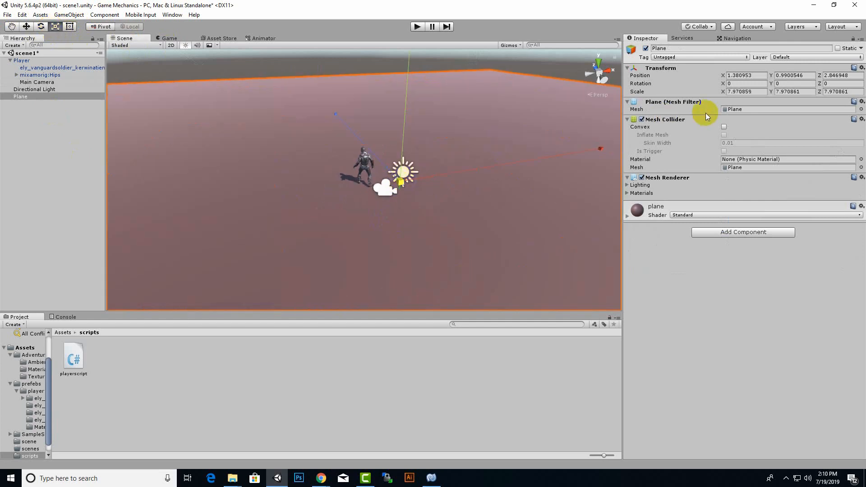
pyautogui.moveTo(419, 182); pyautogui.dragTo(380, 148)
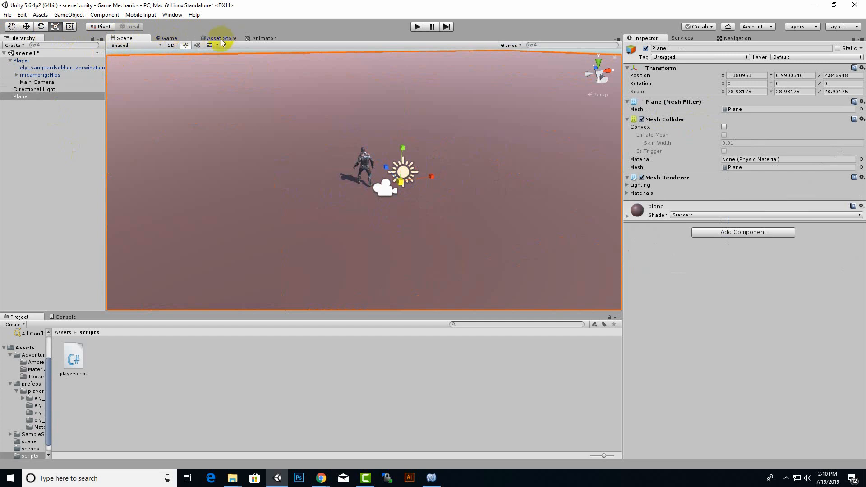
# Step: Collapse the Player hierarchy, enable Maximize On Play, and run the scene to test moving and turning the player with the following camera
pyautogui.click(30, 61)
pyautogui.click(10, 60)
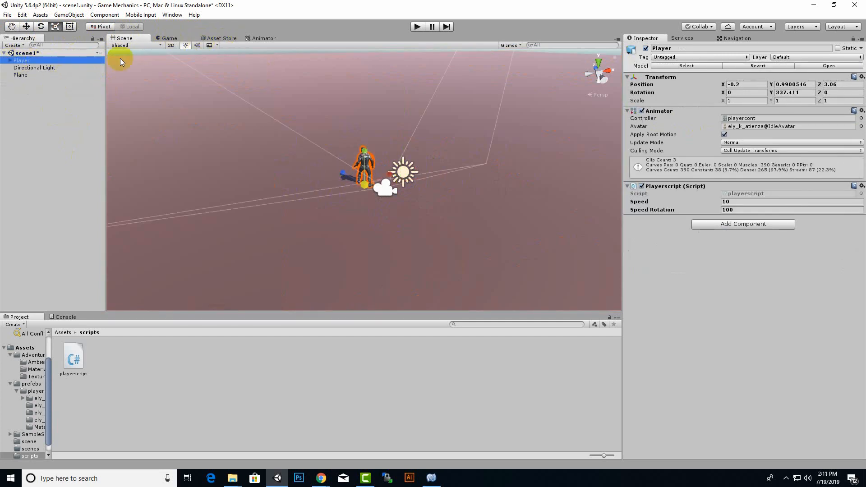
pyautogui.click(170, 38)
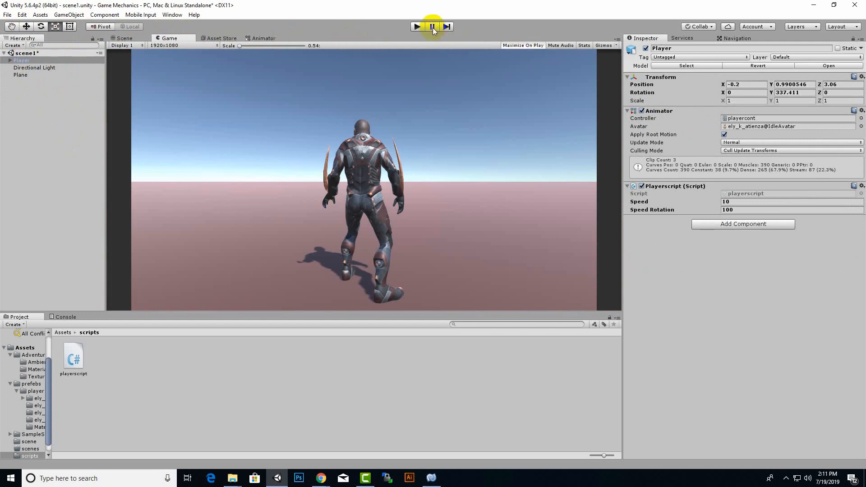
pyautogui.click(417, 27)
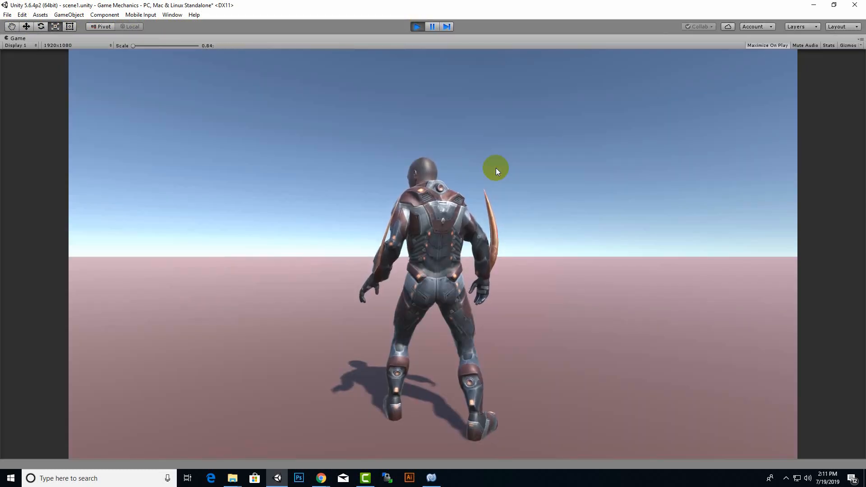
pyautogui.press('w')
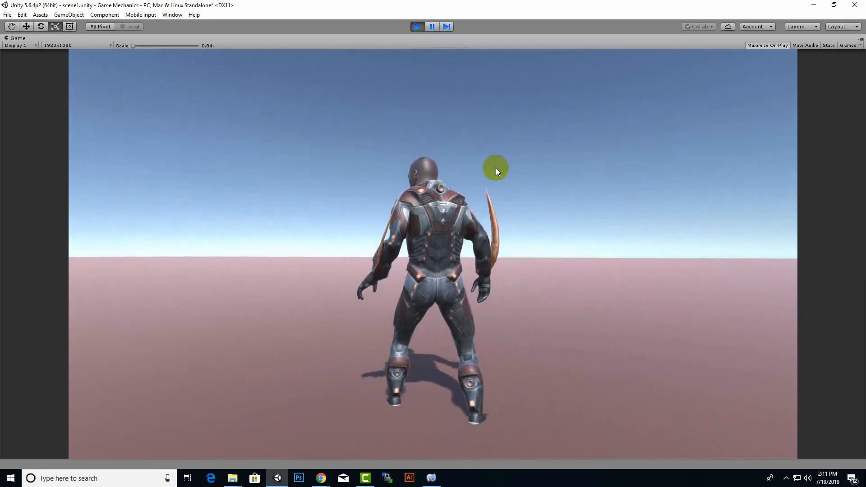
pyautogui.press('a')
pyautogui.press('d')
pyautogui.press('w')
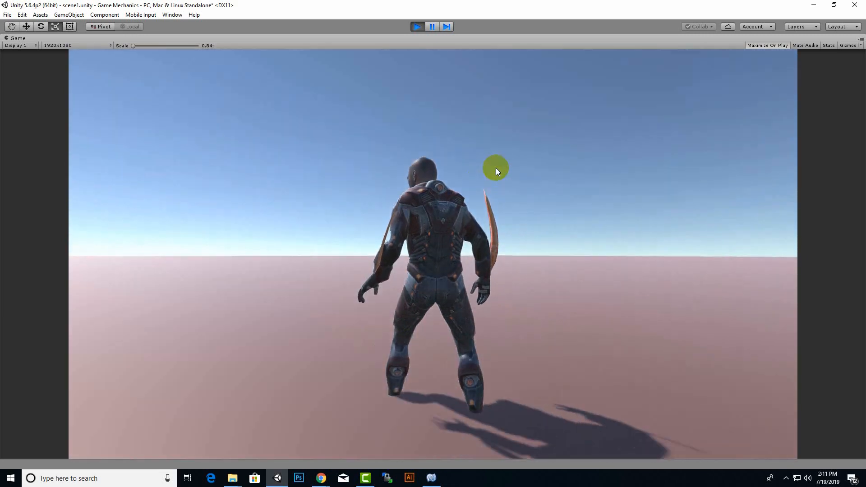
# Step: Test running the player forward and jumping repeatedly in the playing scene, and stop the playback
pyautogui.press('w')
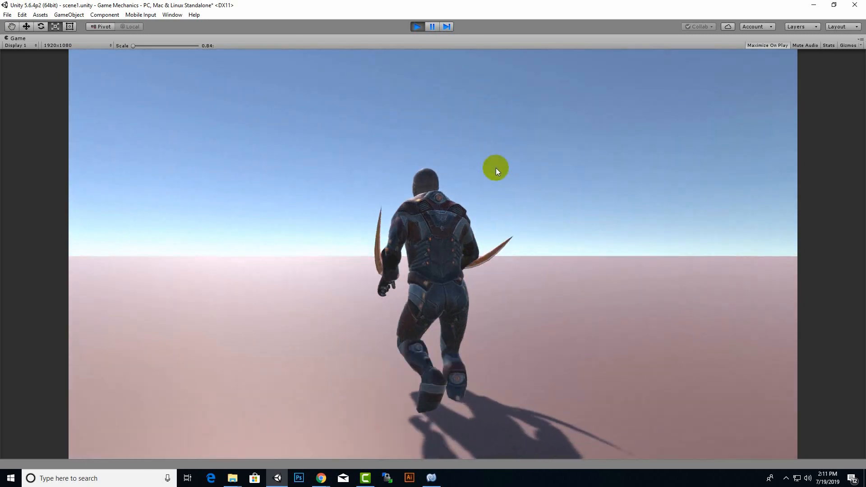
pyautogui.press('space')
pyautogui.press('space')
pyautogui.press('space')
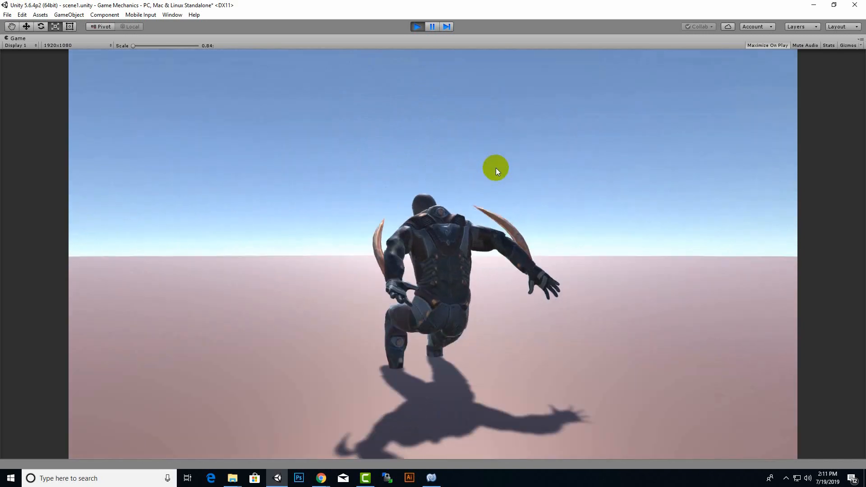
pyautogui.press('space')
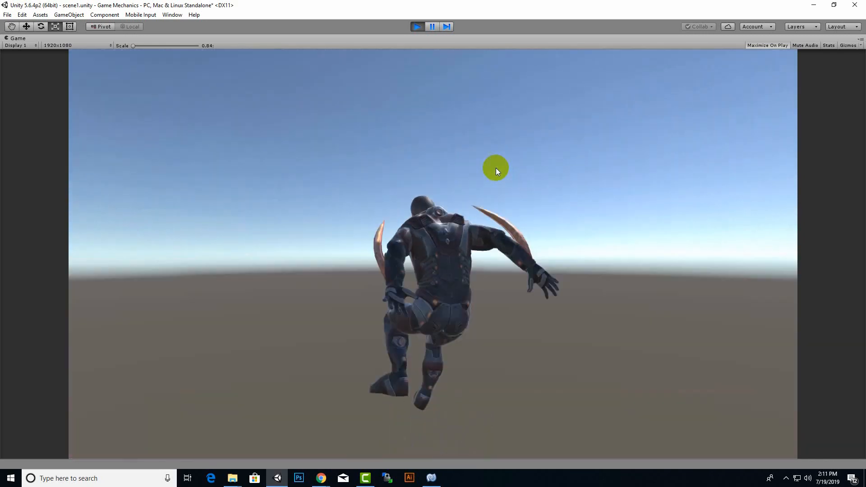
pyautogui.press('w')
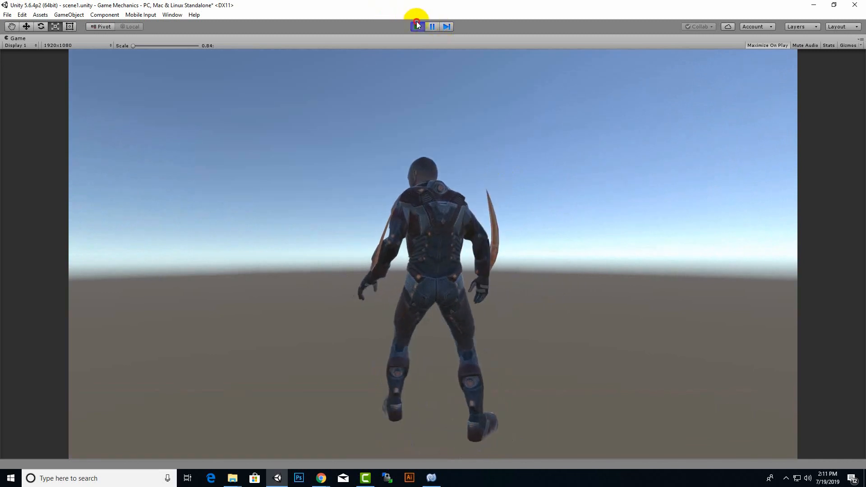
pyautogui.click(420, 27)
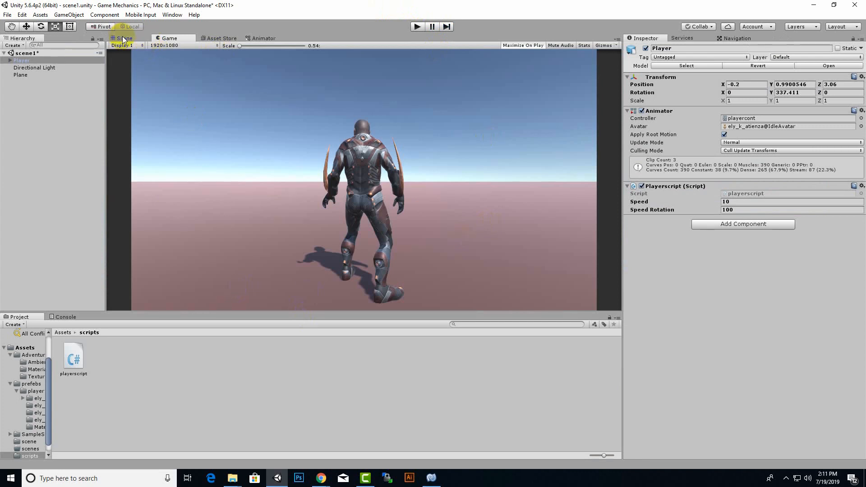
# Step: Enable Loop Time and Loop Pose for the Running animation in the prefebs/player folder
pyautogui.click(63, 332)
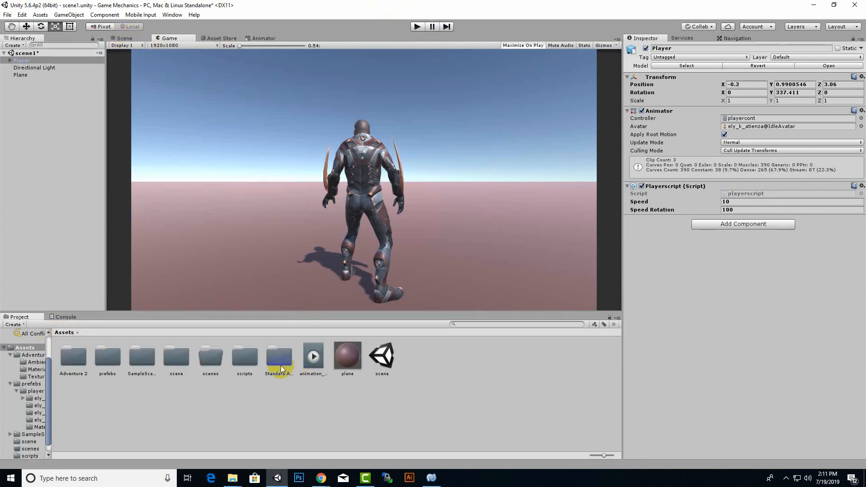
pyautogui.click(280, 361)
pyautogui.click(245, 357)
pyautogui.doubleClick(107, 356)
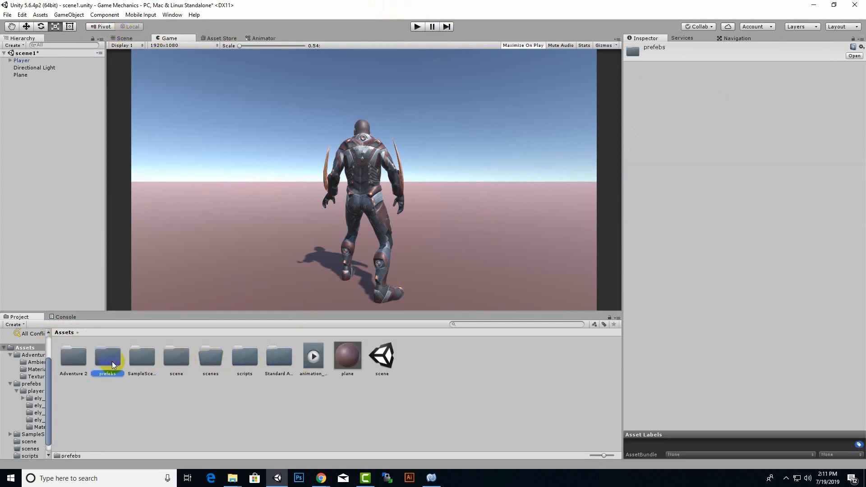
pyautogui.doubleClick(80, 361)
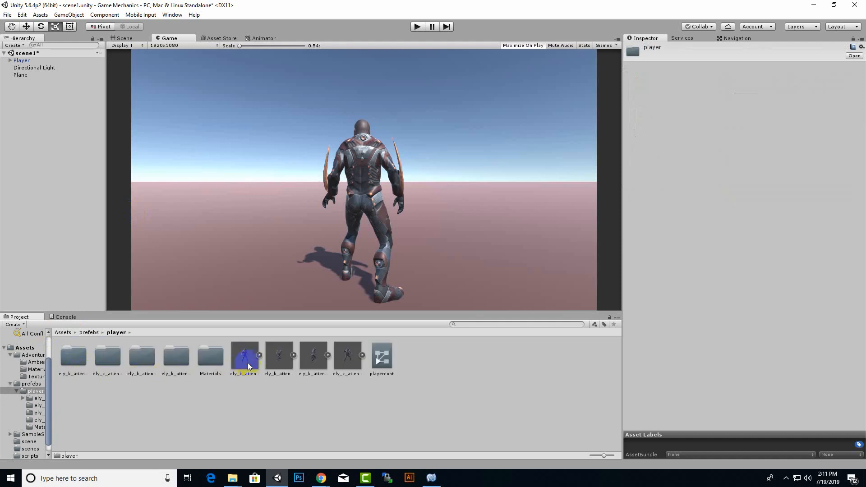
pyautogui.click(249, 366)
pyautogui.click(324, 357)
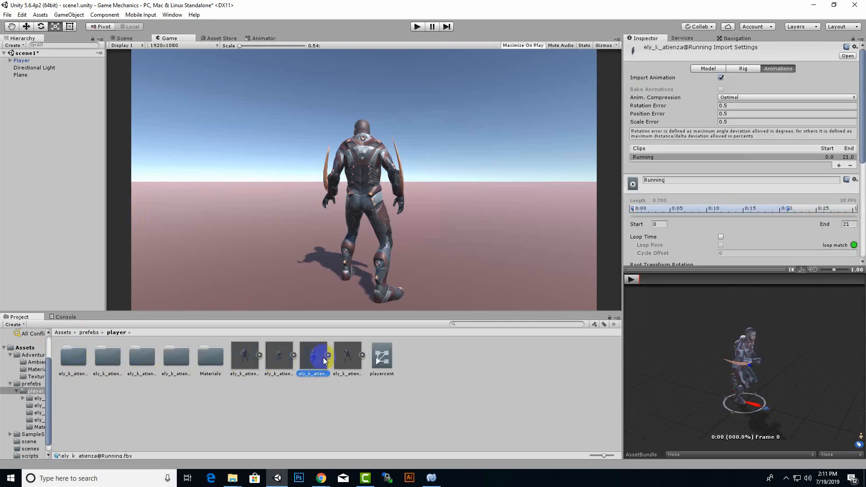
pyautogui.click(720, 236)
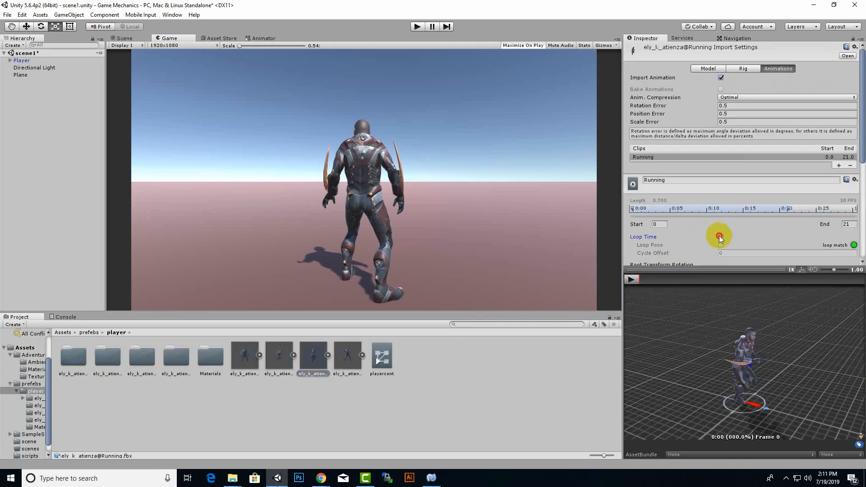
# Step: Run the scene, applying the pending Running import settings, test the player's forward run, and stop the playback
pyautogui.click(420, 28)
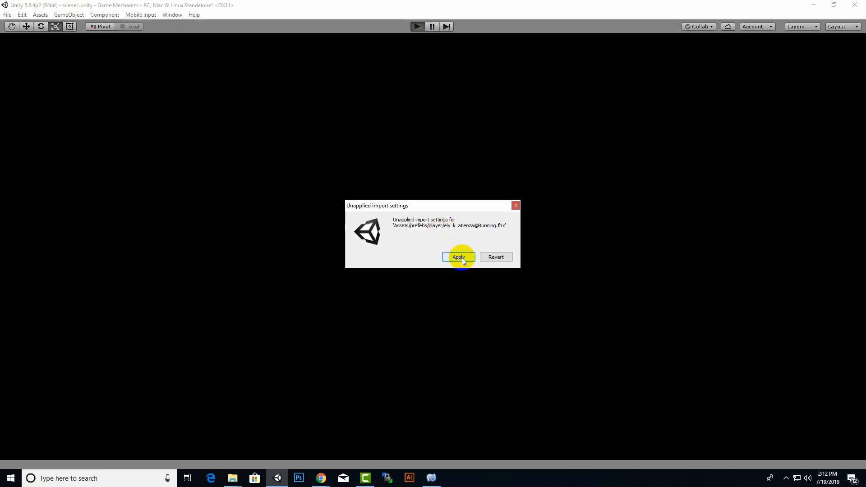
pyautogui.click(460, 257)
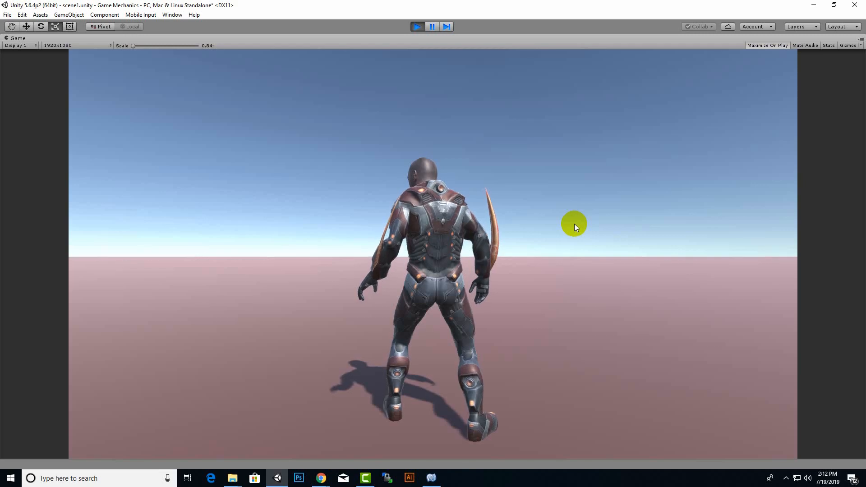
pyautogui.press('w')
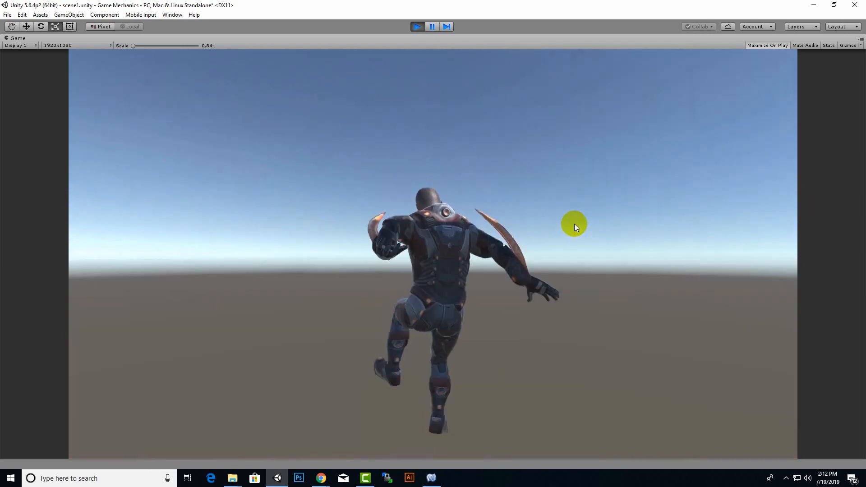
pyautogui.click(417, 26)
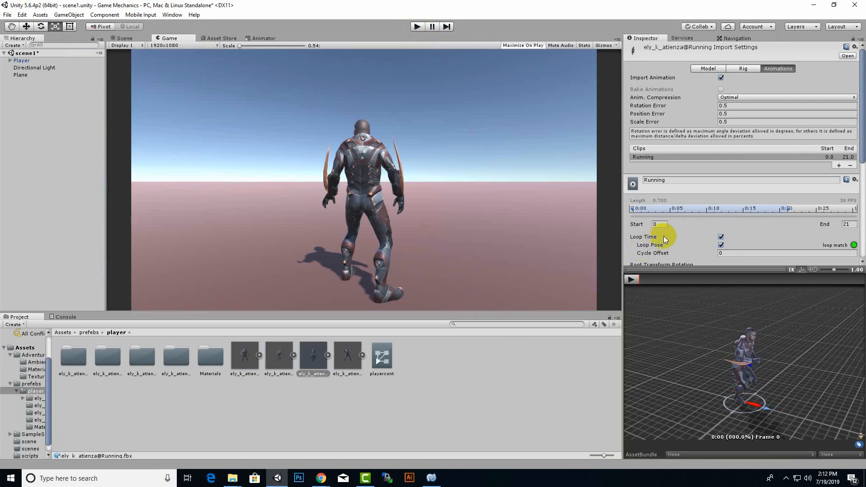
pyautogui.scroll(-5, 664, 244)
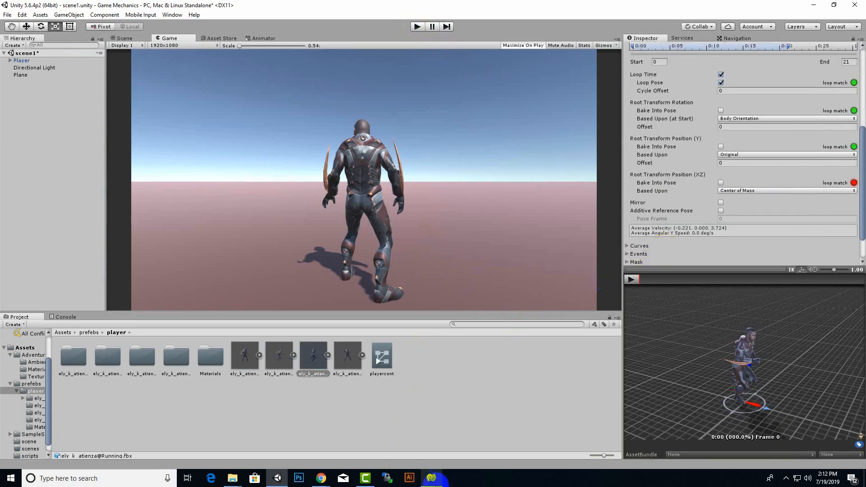
pyautogui.click(431, 478)
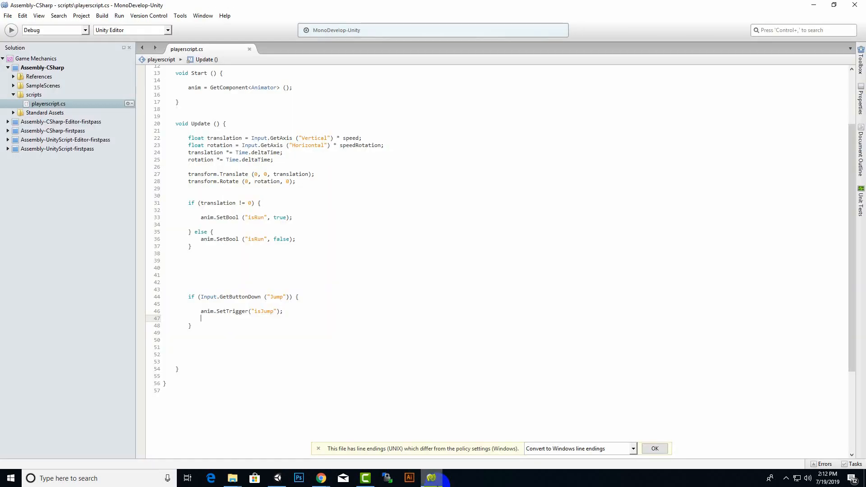
pyautogui.click(286, 478)
# Step: Create a transition from the Jump state to the Running state in the player's Animator
pyautogui.click(258, 38)
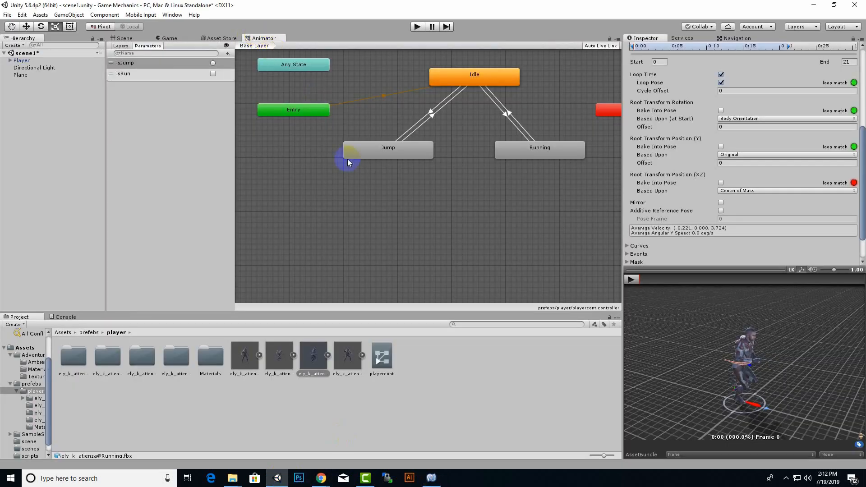
pyautogui.moveTo(435, 196); pyautogui.dragTo(391, 213, button='middle')
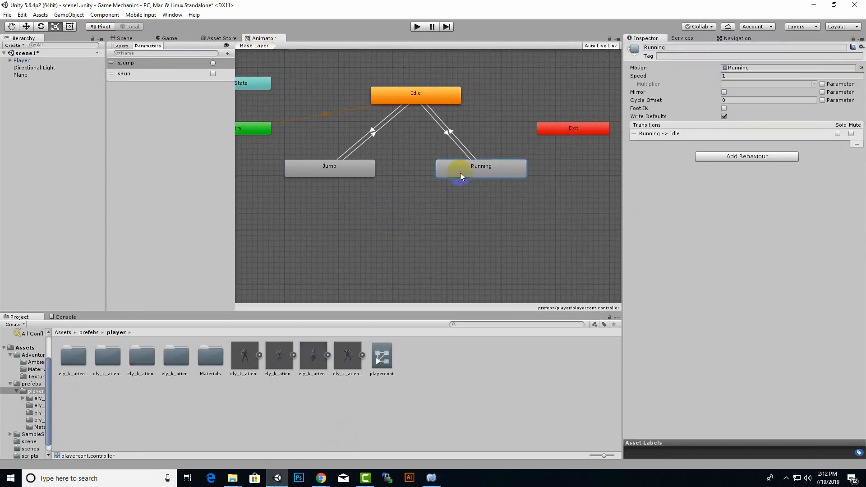
pyautogui.click(460, 173)
pyautogui.click(337, 170)
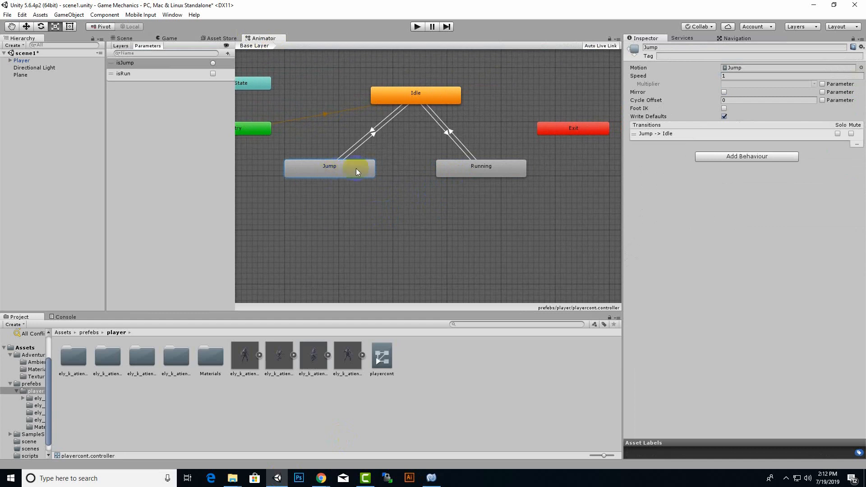
pyautogui.click(497, 171)
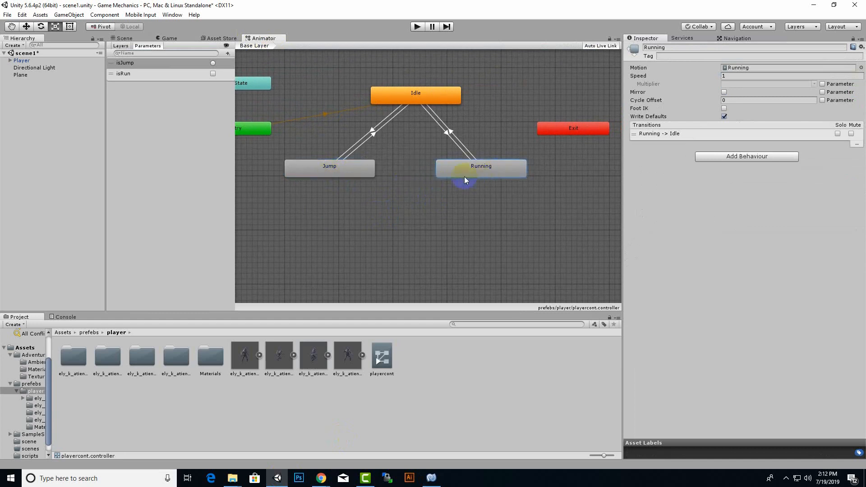
pyautogui.click(367, 175)
pyautogui.rightClick(364, 176)
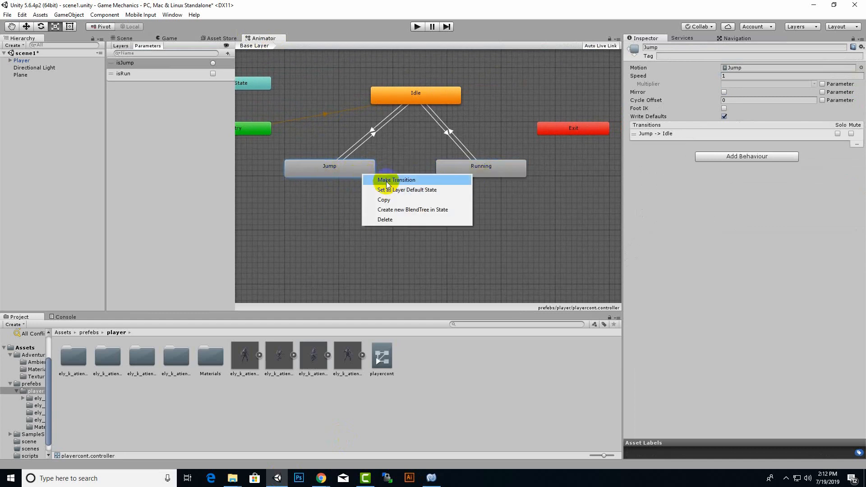
pyautogui.click(367, 183)
pyautogui.click(464, 173)
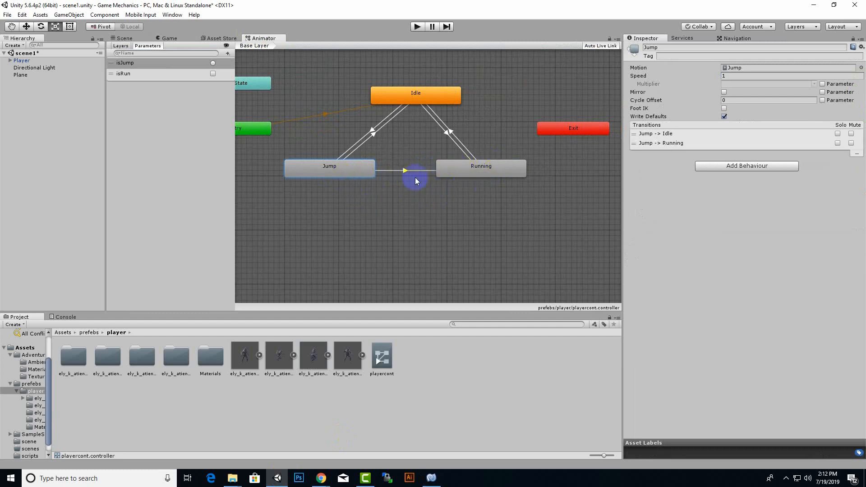
# Step: Add an isRun condition set to true to the Jump to Running transition
pyautogui.click(405, 171)
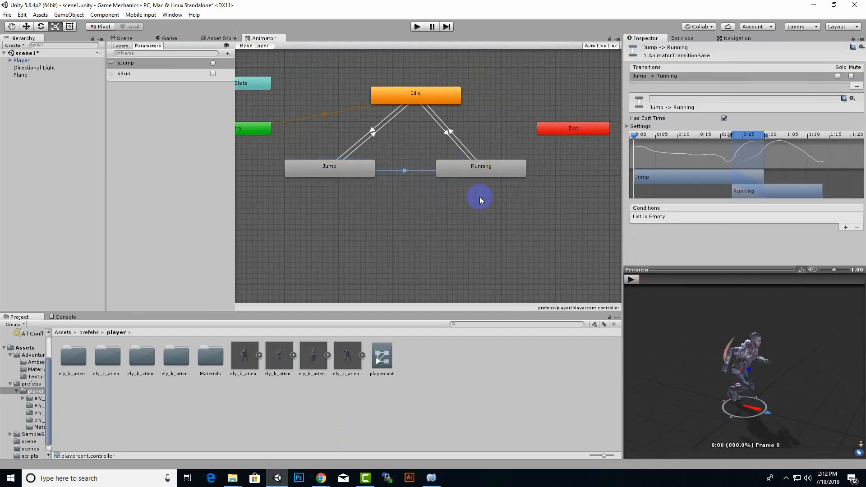
pyautogui.click(846, 227)
pyautogui.click(742, 217)
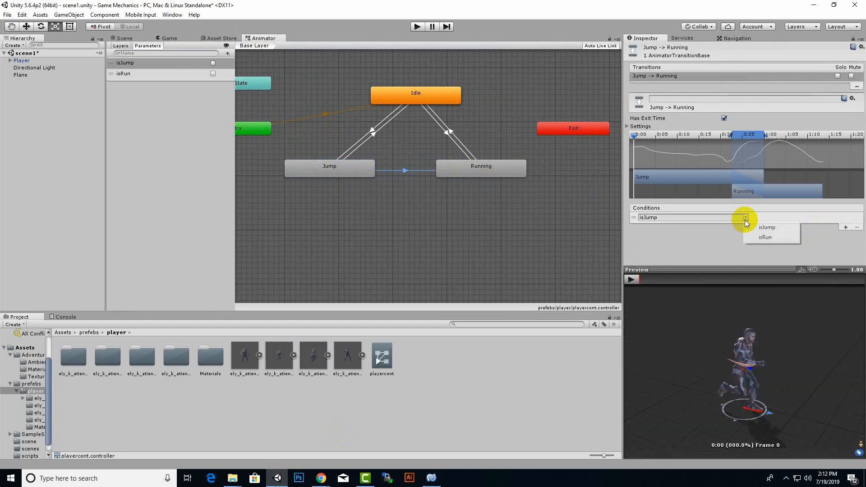
pyautogui.click(749, 237)
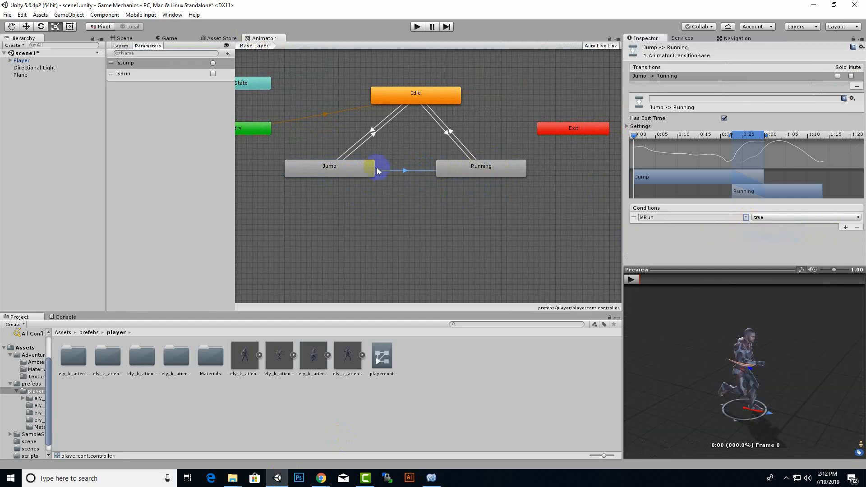
# Step: Create a transition from Running to Jump with the isJump condition, and save the scene
pyautogui.rightClick(500, 170)
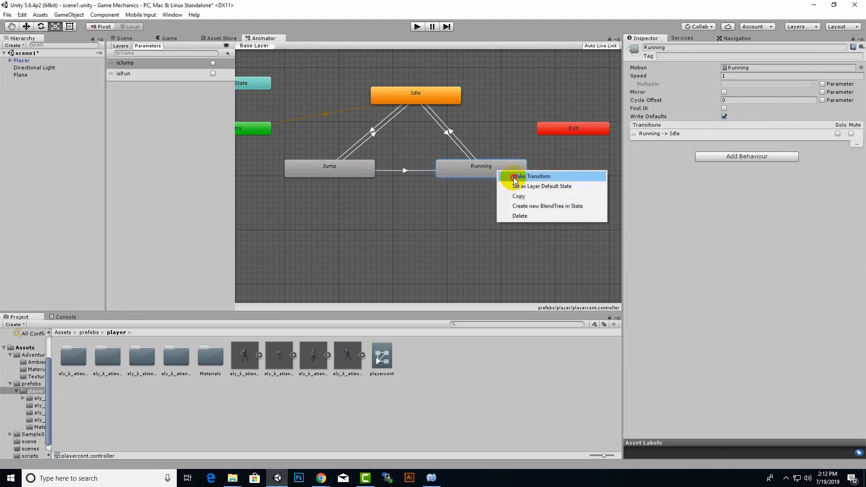
pyautogui.click(514, 177)
pyautogui.click(359, 173)
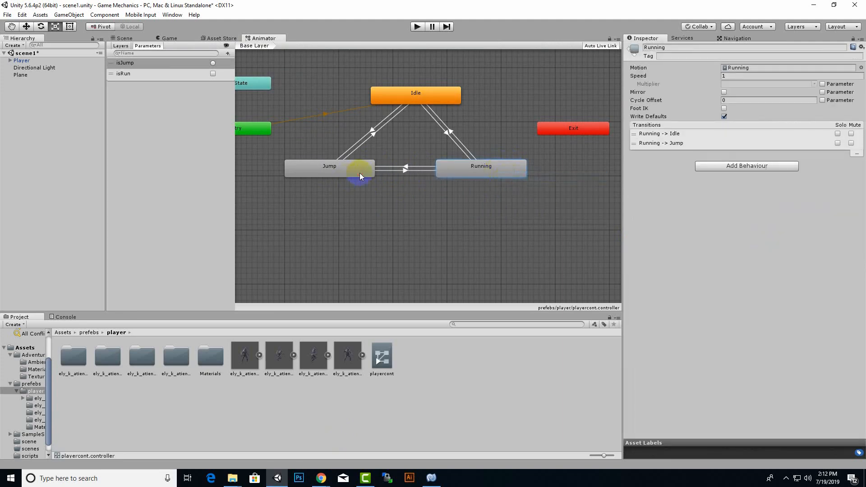
pyautogui.click(406, 168)
pyautogui.click(845, 226)
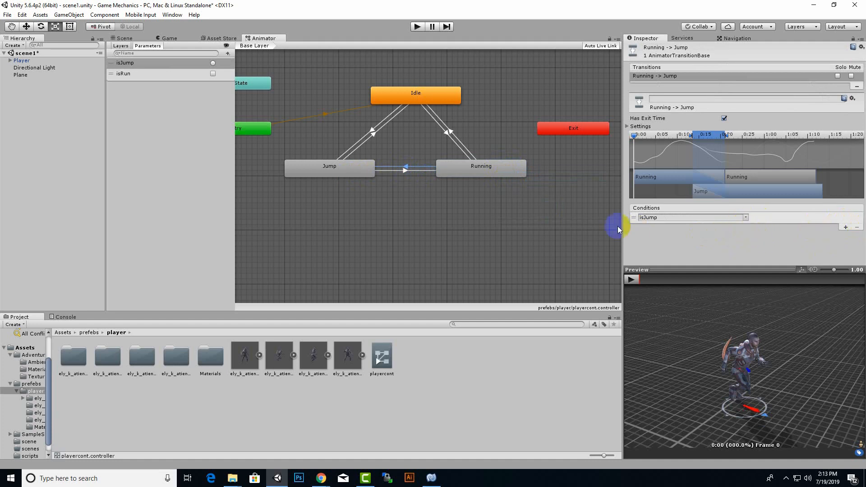
pyautogui.hotkey('ctrl', 's')
# Step: Run the scene to test the player's forward movement with the new Jump and Running transitions, and stop the playback
pyautogui.click(416, 28)
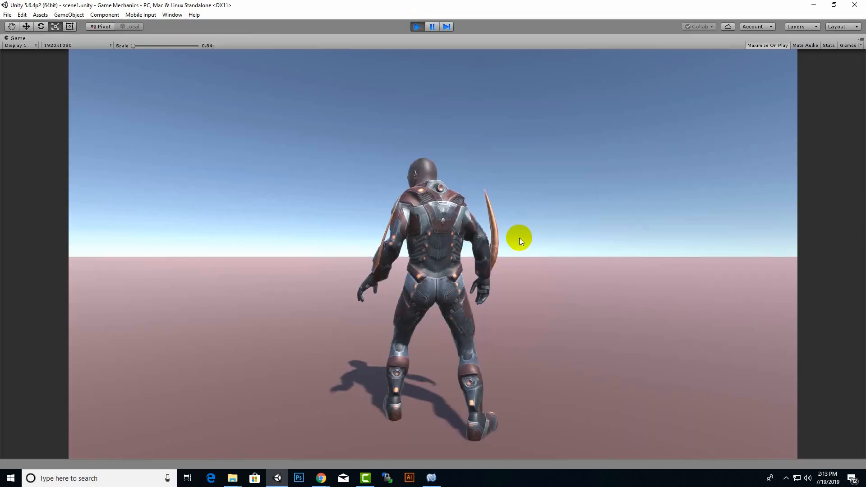
pyautogui.press('w')
pyautogui.click(521, 237)
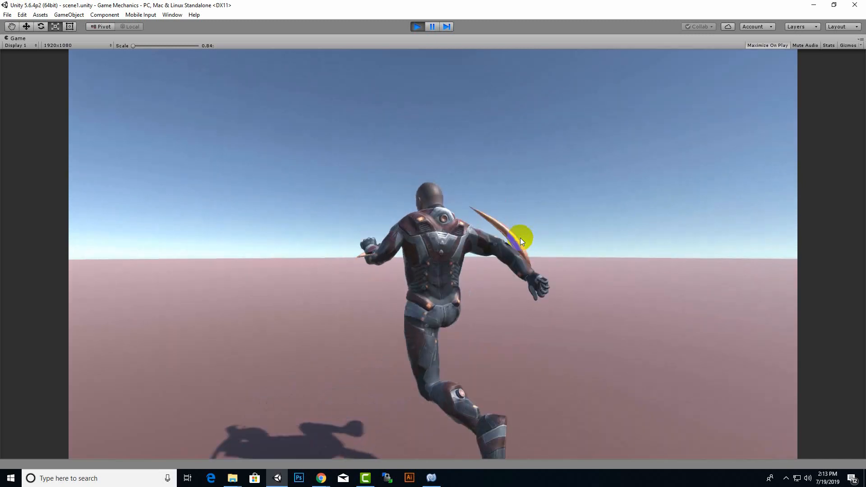
pyautogui.click(521, 237)
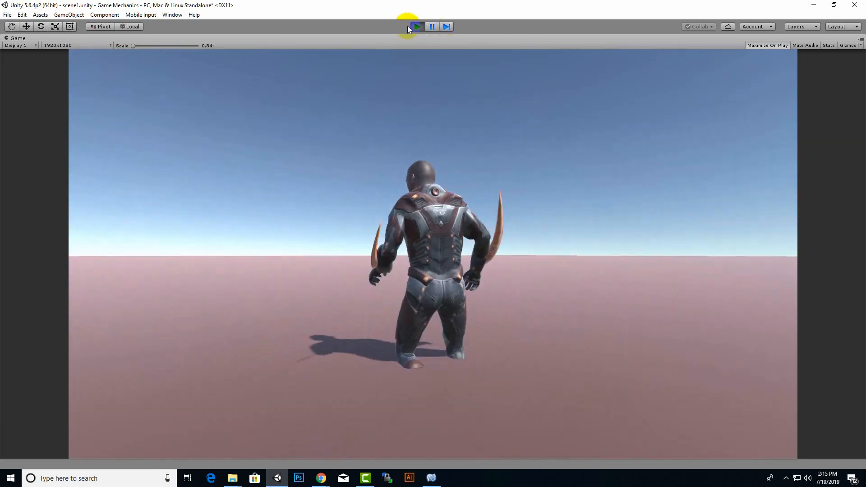
pyautogui.click(417, 26)
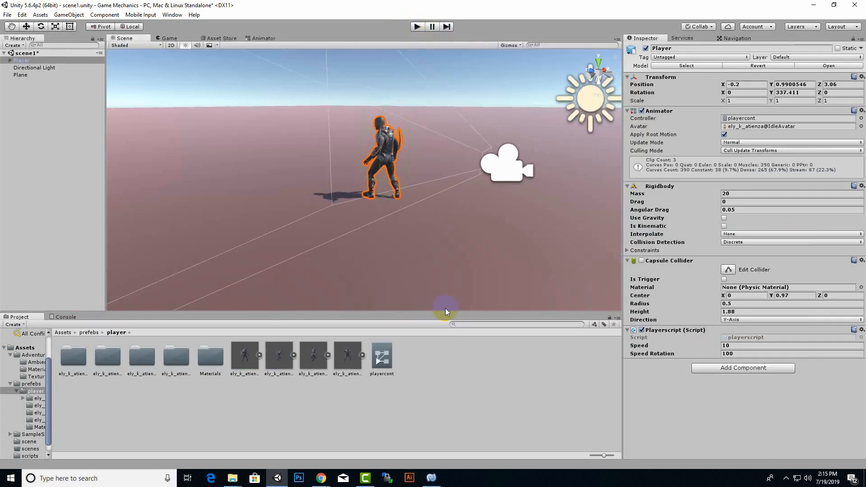
# Step: Deselect the player and examine the transitions between the Idle, Jump and Running states in the Animator
pyautogui.moveTo(408, 213)
pyautogui.keyDown('alt'); pyautogui.mouseDown()
pyautogui.moveTo(435, 222)
pyautogui.moveTo(427, 222)
pyautogui.moveTo(456, 252)
pyautogui.moveTo(409, 221)
pyautogui.moveTo(402, 225)
pyautogui.mouseUp(); pyautogui.keyUp('alt')
pyautogui.click(125, 390)
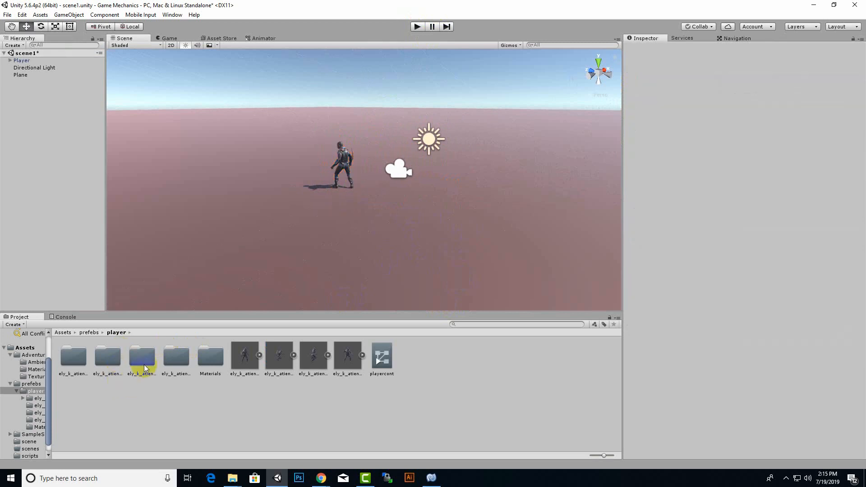
pyautogui.click(259, 38)
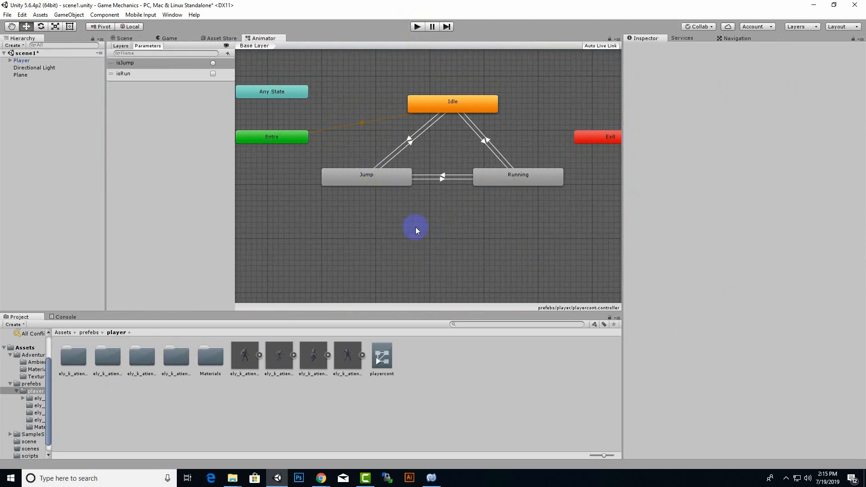
pyautogui.moveTo(491, 246); pyautogui.dragTo(449, 245, button='middle')
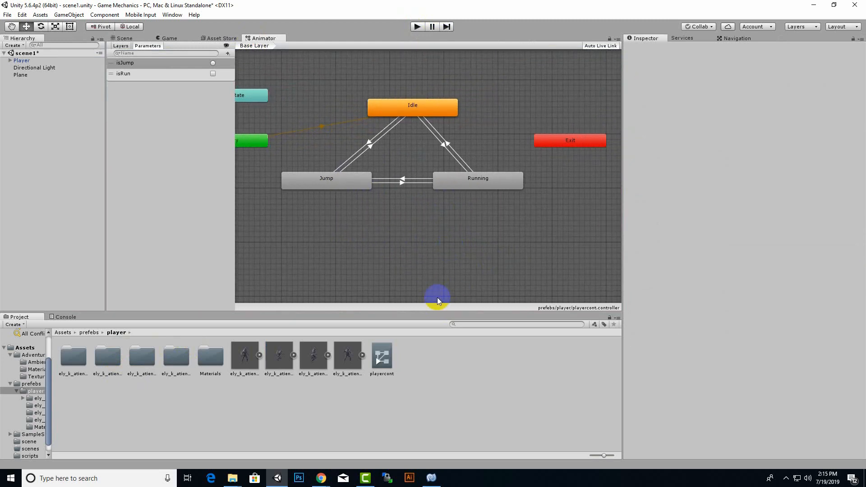